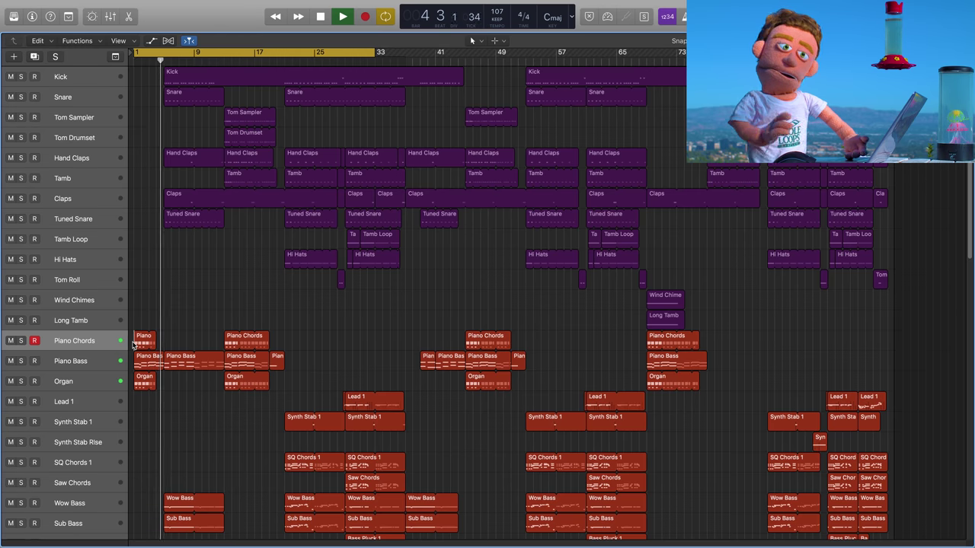
# Step: Stop playback and show the mixer with the vocal channel strips in view
pyautogui.press('space')
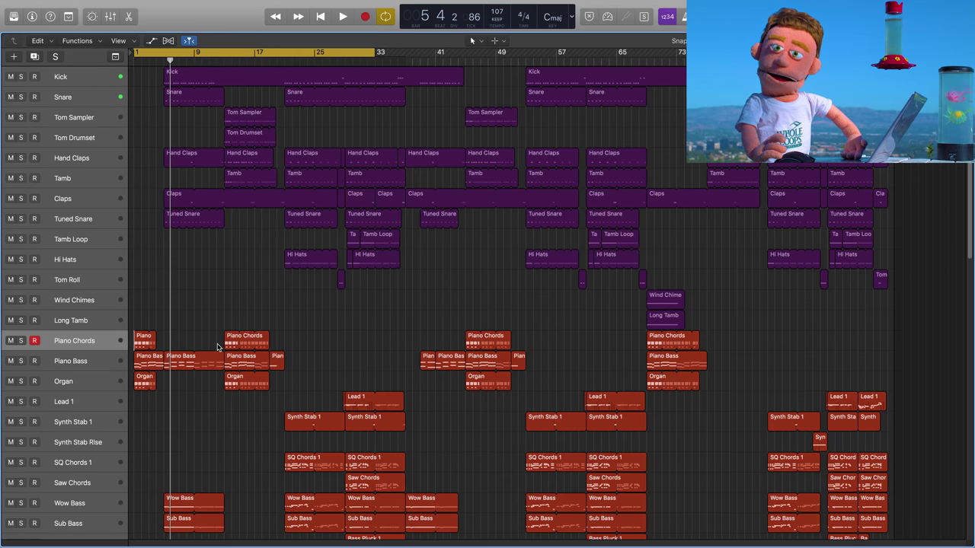
pyautogui.scroll(-15, 217, 348)
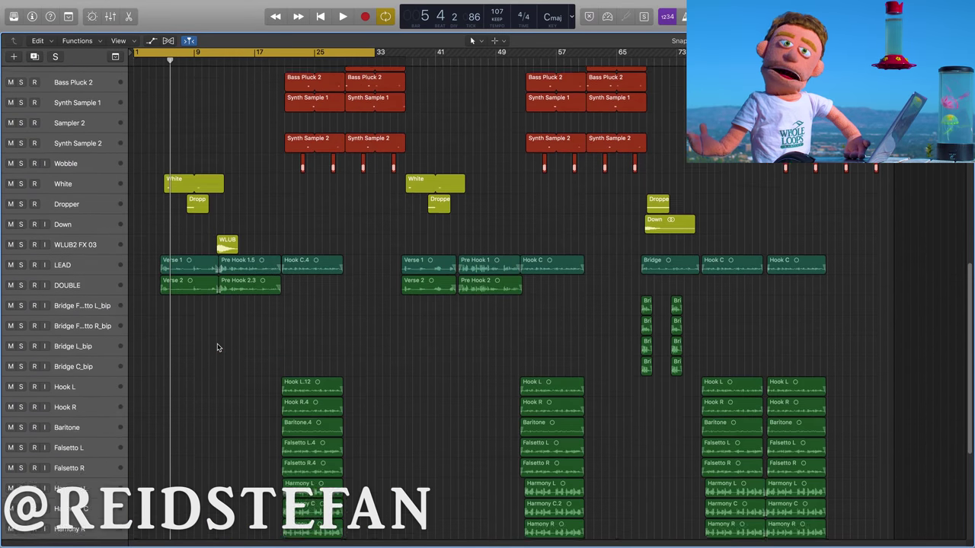
pyautogui.press('x')
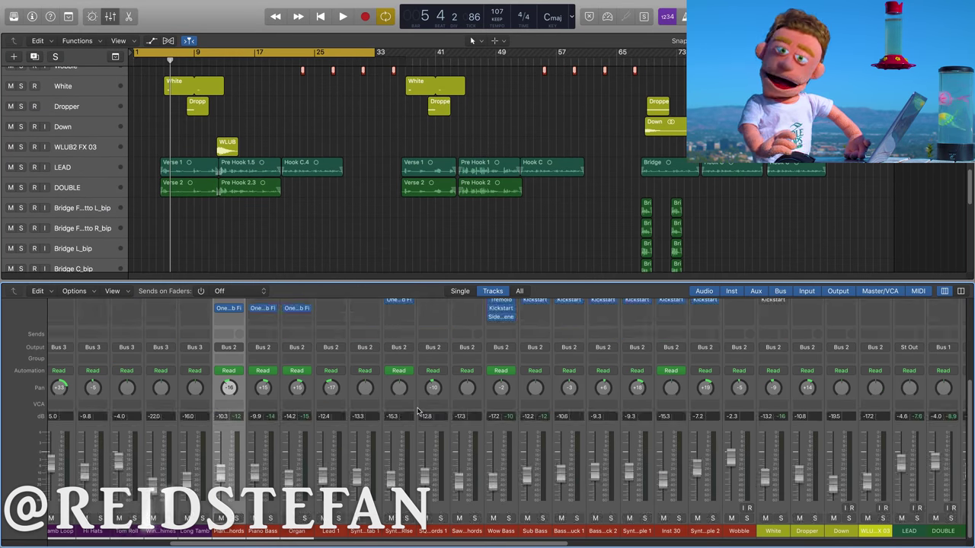
pyautogui.hscroll(15, 417, 411)
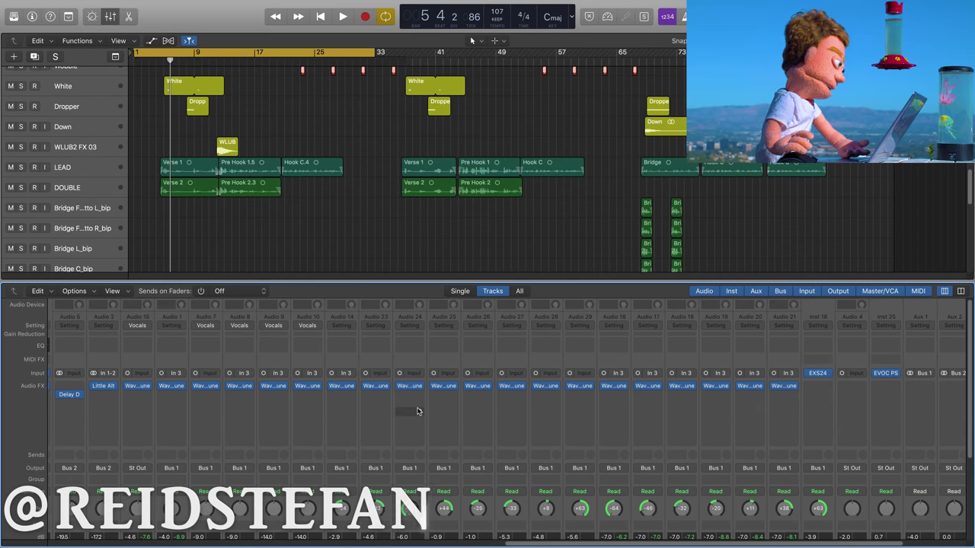
pyautogui.scroll(-5, 417, 411)
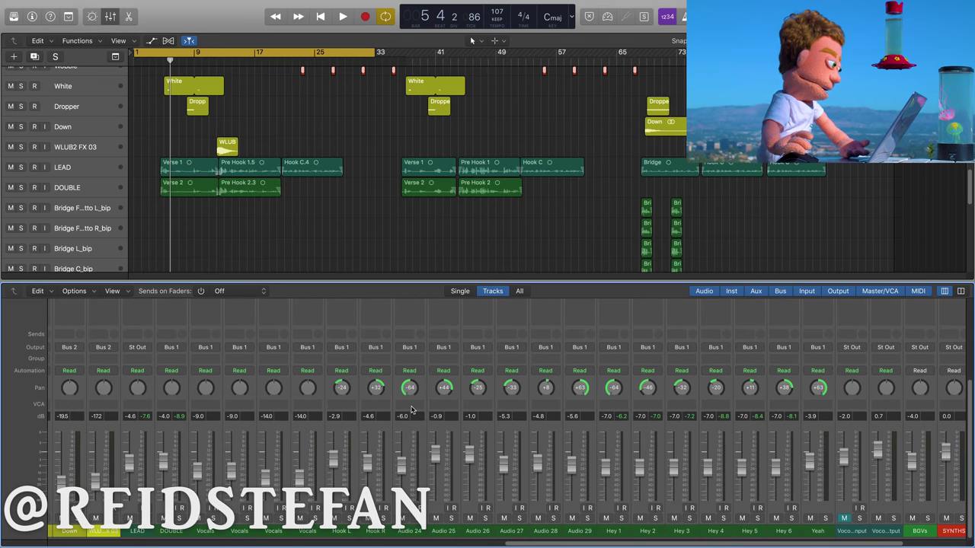
pyautogui.hscroll(-3, 412, 411)
pyautogui.scroll(2, 412, 412)
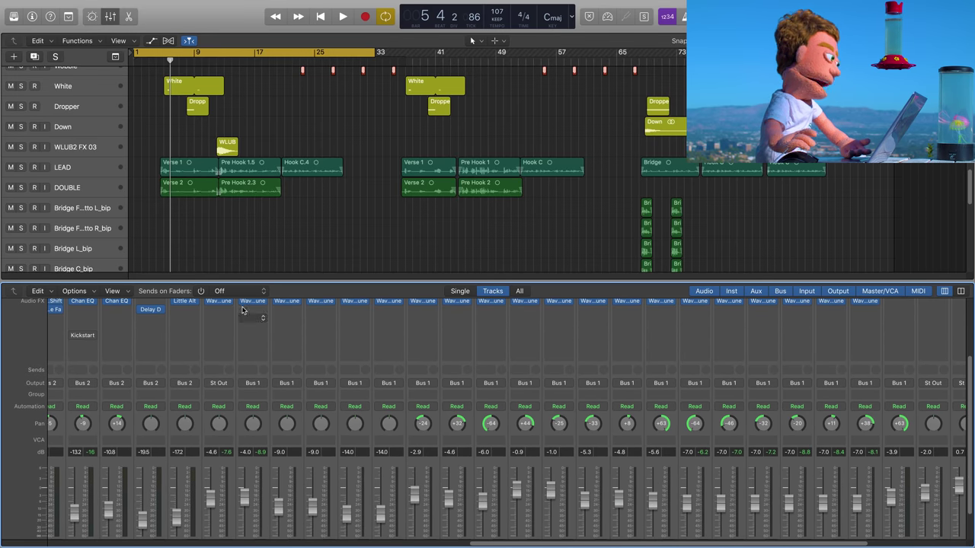
# Step: Set the note transition to 16.8 ms in the LEAD channel's Waves Tune Real-Time and close the plug-in
pyautogui.click(220, 304)
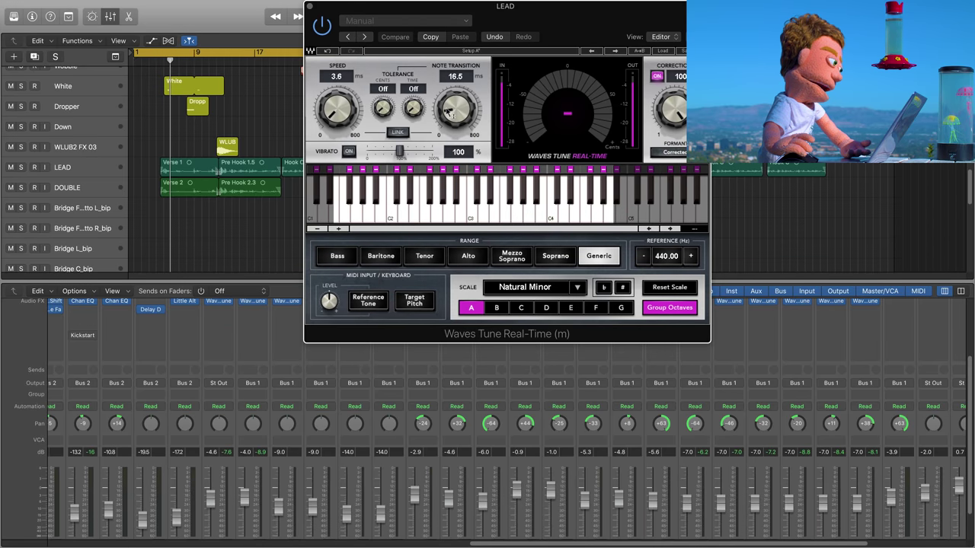
pyautogui.moveTo(448, 112); pyautogui.dragTo(448, 108)
pyautogui.moveTo(317, 8)
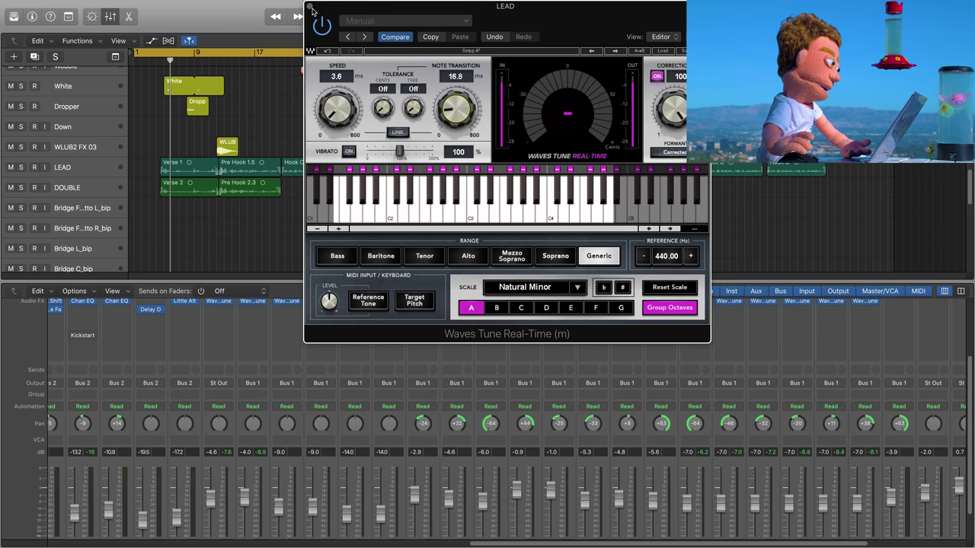
pyautogui.click(311, 7)
# Step: Set the LEAD channel's Waves Tune Real-Time to a speed of 0.1 ms and a note transition of 17.8 ms
pyautogui.scroll(2, 221, 325)
pyautogui.scroll(-3, 221, 325)
pyautogui.scroll(1, 222, 325)
pyautogui.scroll(3, 222, 325)
pyautogui.click(220, 382)
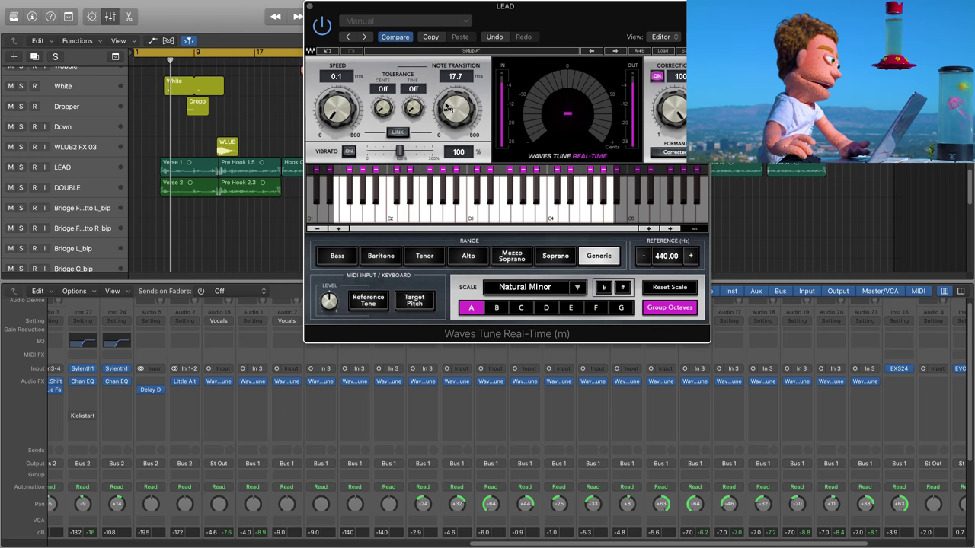
pyautogui.moveTo(452, 111); pyautogui.dragTo(453, 109)
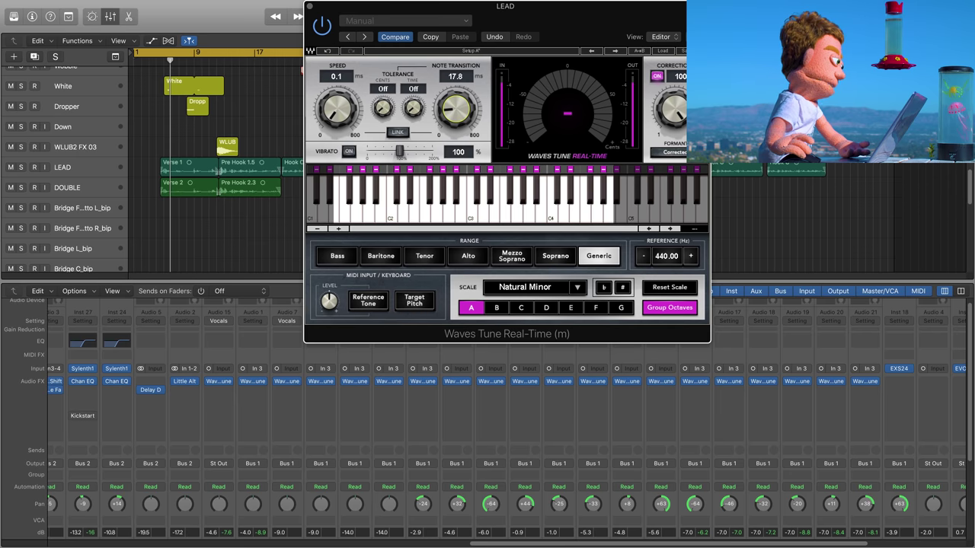
# Step: Inspect the Waves Tune Real-Time settings on the DOUBLE channel, and close both plug-in windows
pyautogui.click(257, 381)
pyautogui.press('Escape')
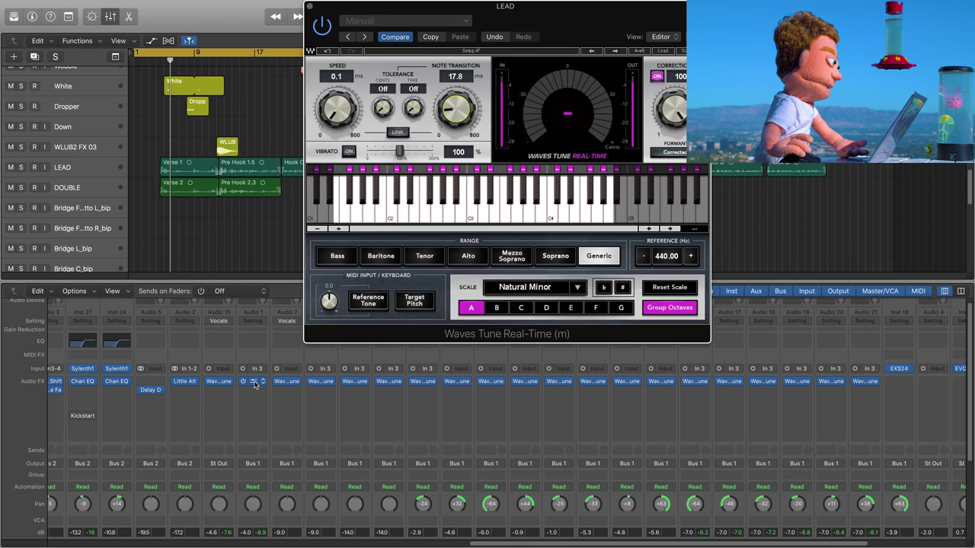
pyautogui.click(255, 382)
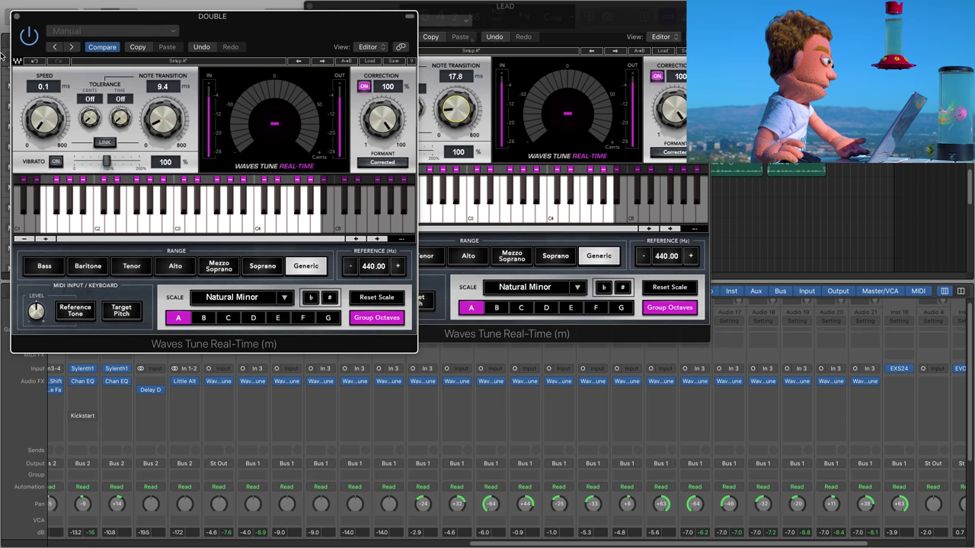
pyautogui.click(17, 15)
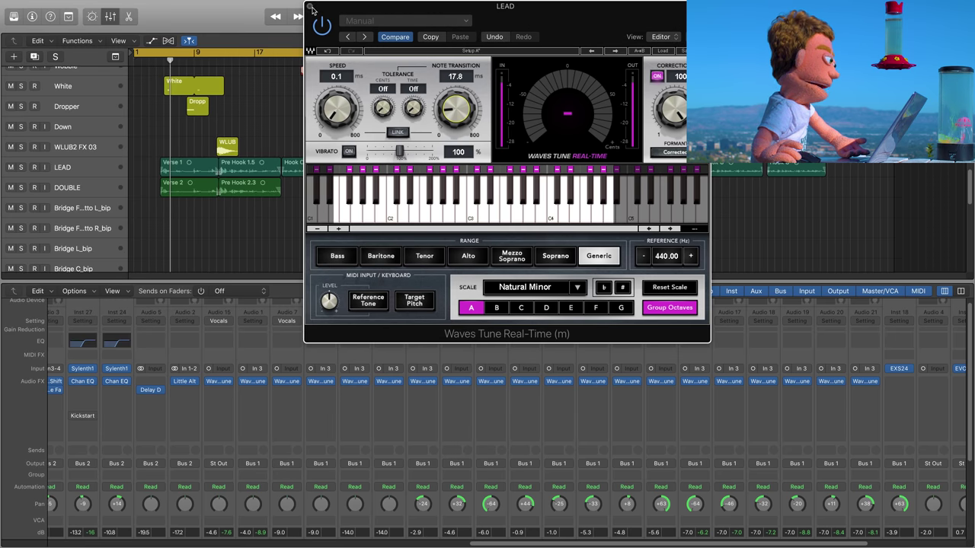
pyautogui.click(310, 6)
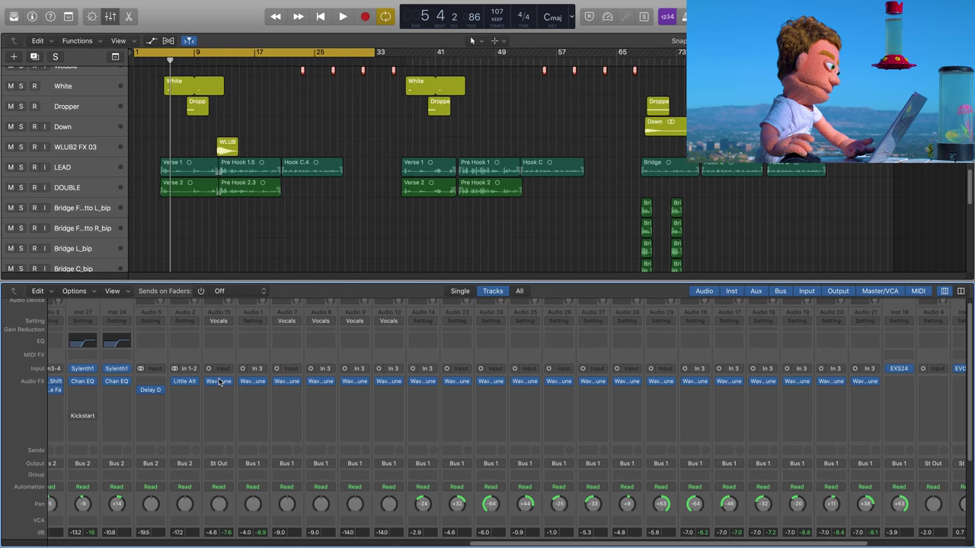
# Step: Insert Blue Cat Audio's BC PatchWork after Waves Tune Real-Time on the LEAD channel
pyautogui.scroll(-5, 251, 487)
pyautogui.scroll(6, 247, 536)
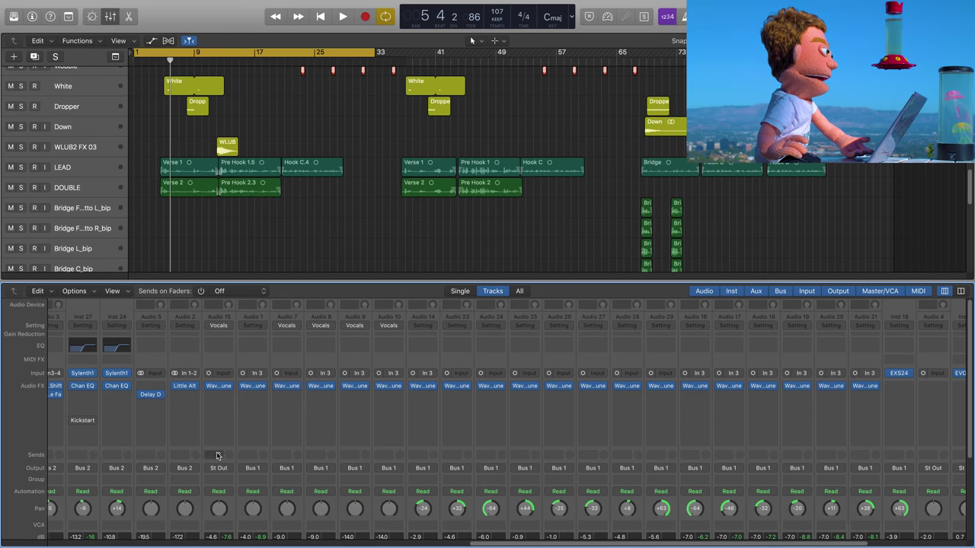
pyautogui.scroll(-4, 217, 455)
pyautogui.scroll(4, 217, 455)
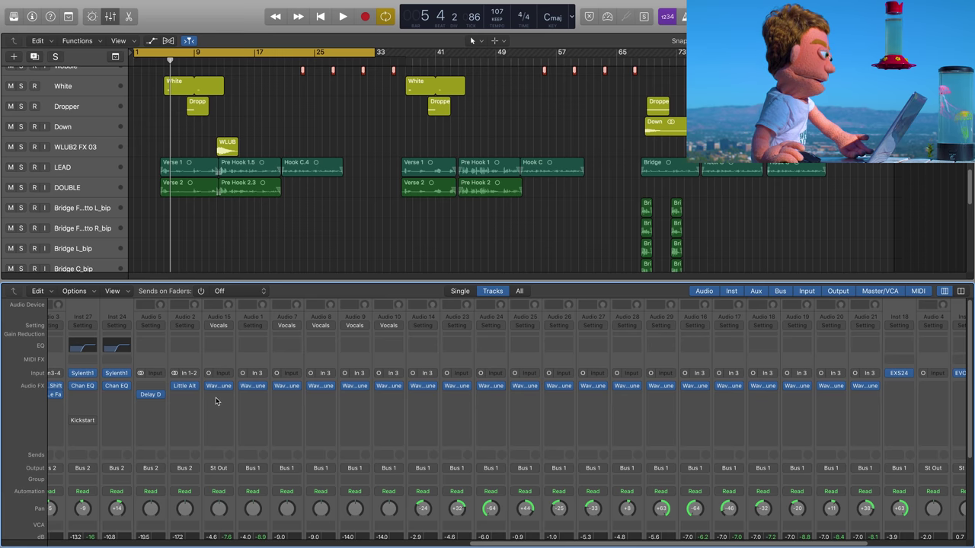
pyautogui.click(216, 396)
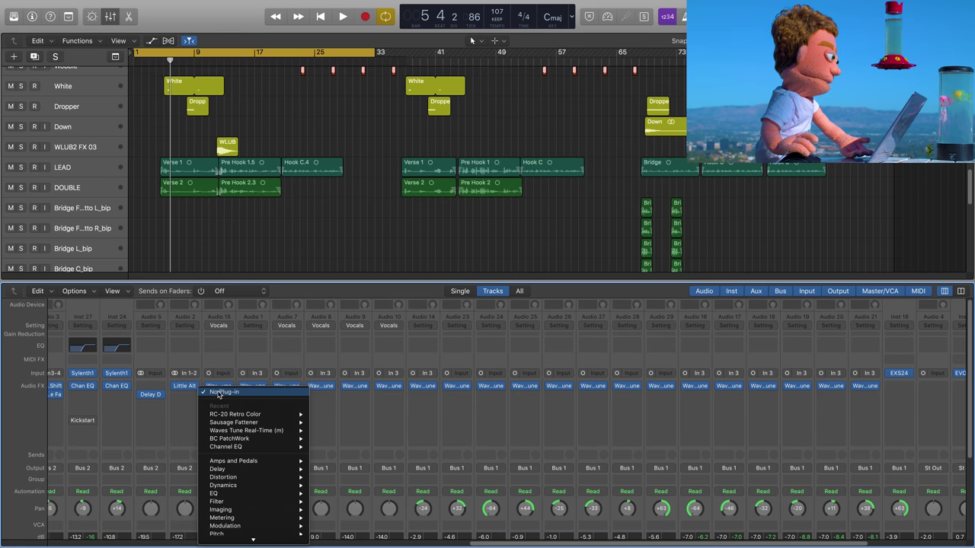
pyautogui.scroll(-2, 276, 507)
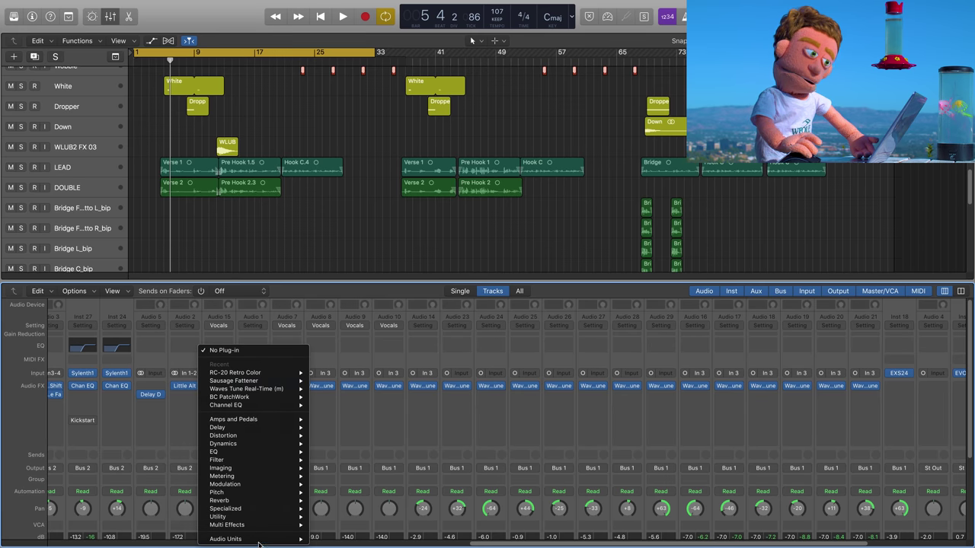
pyautogui.moveTo(259, 539)
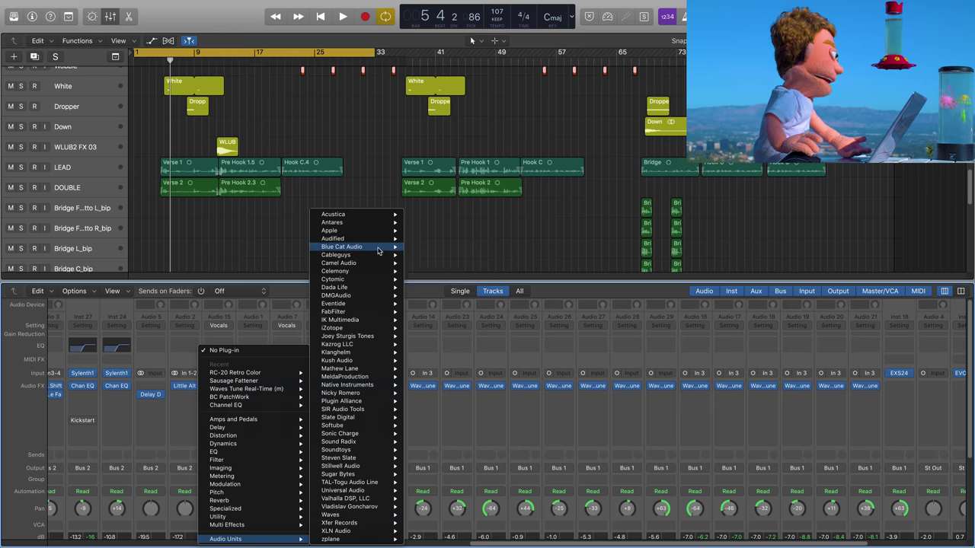
pyautogui.moveTo(358, 247)
pyautogui.moveTo(472, 288)
pyautogui.click(539, 296)
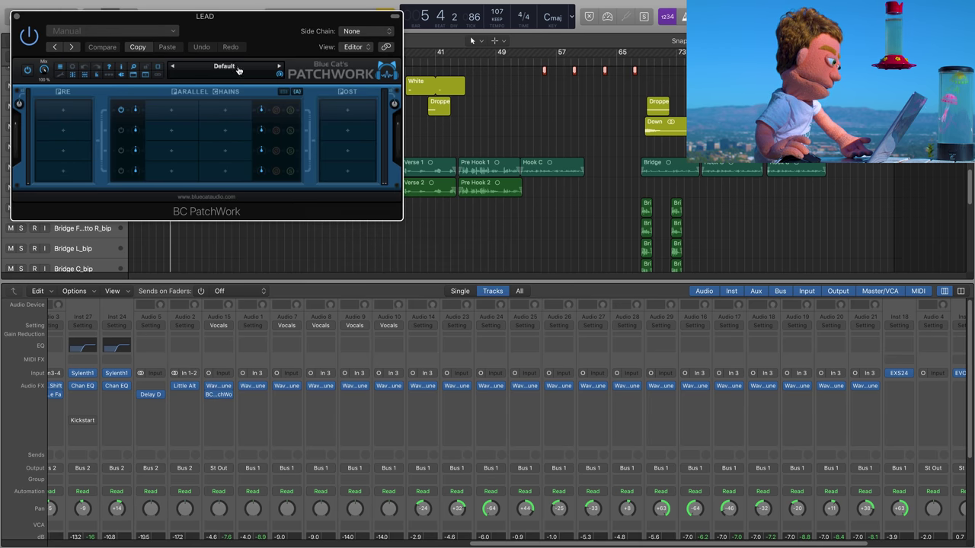
# Step: Load the WAVES VOCAL SAUCE preset in the LEAD channel's BC PatchWork and close the plug-in
pyautogui.click(239, 69)
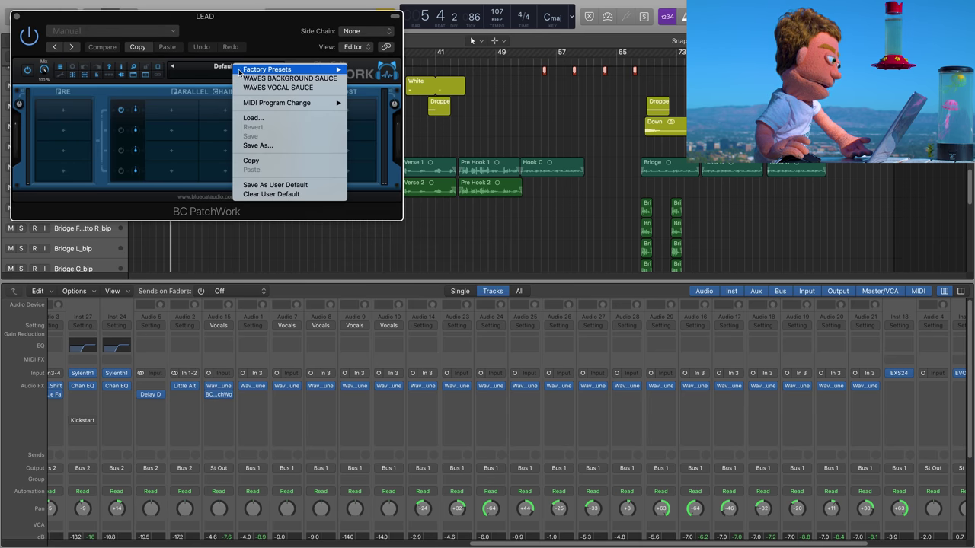
pyautogui.click(282, 88)
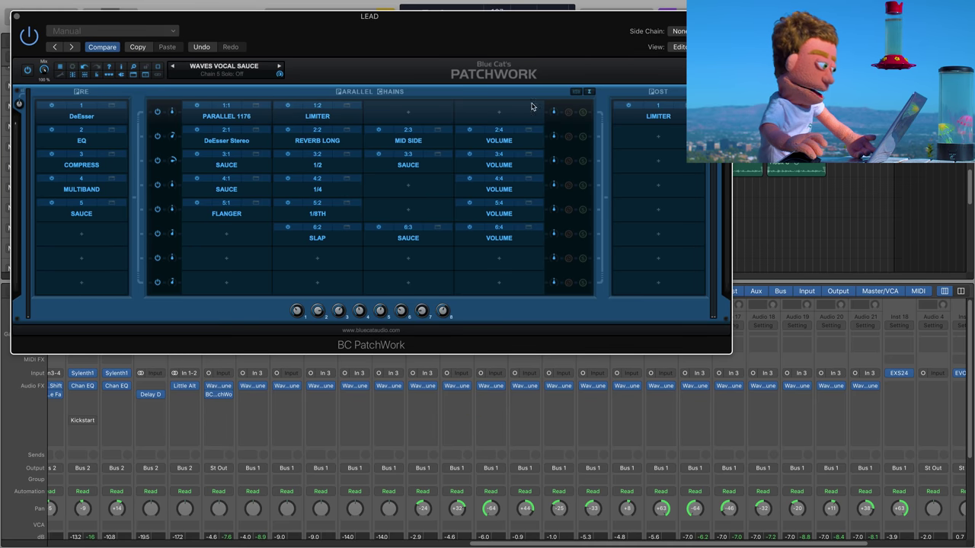
pyautogui.click(16, 16)
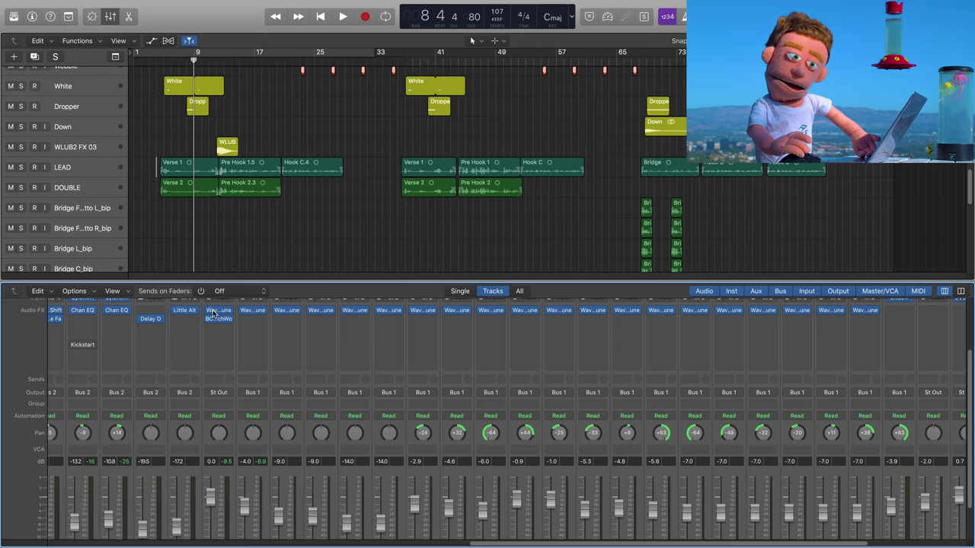
# Step: Play the first verse from bar 5 to audition the LEAD vocal through BC PatchWork, then stop playback
pyautogui.press('space')
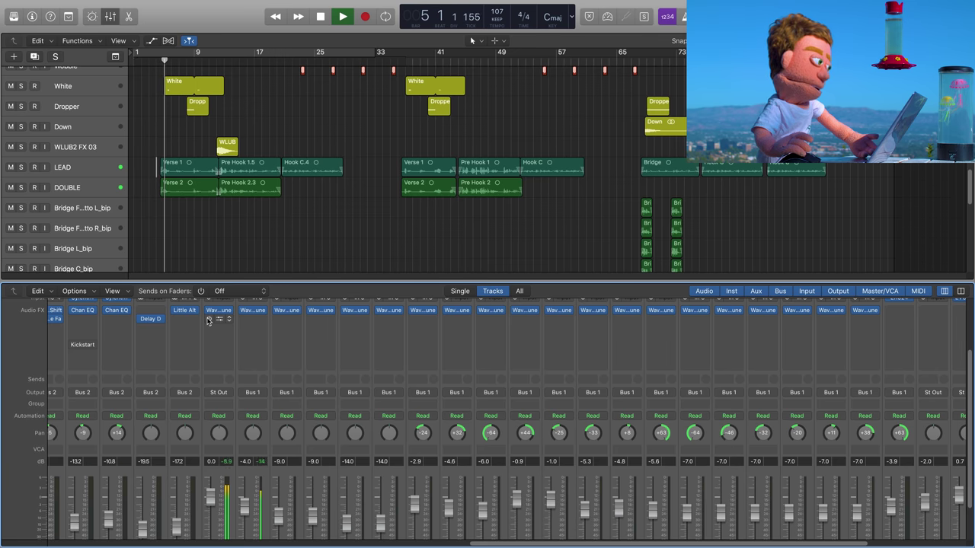
pyautogui.press('space')
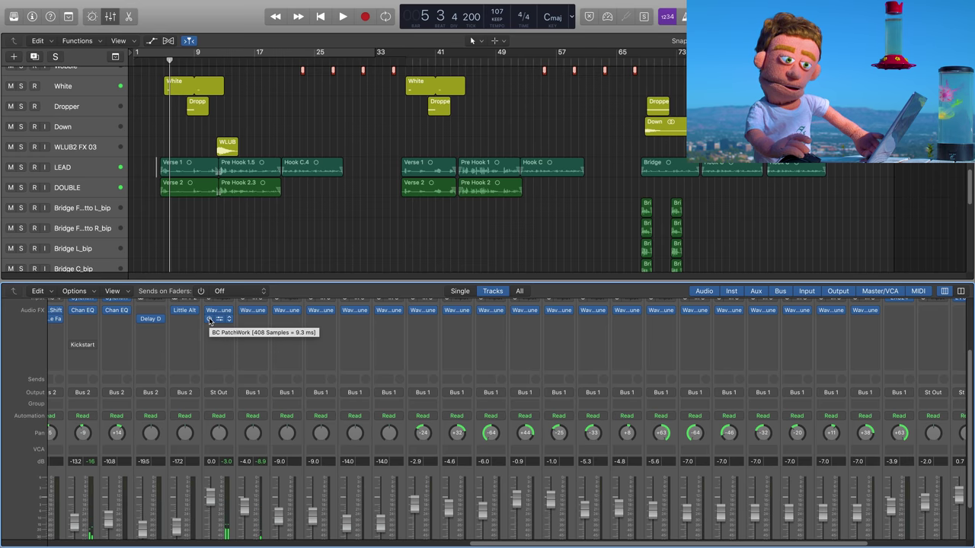
pyautogui.press('space')
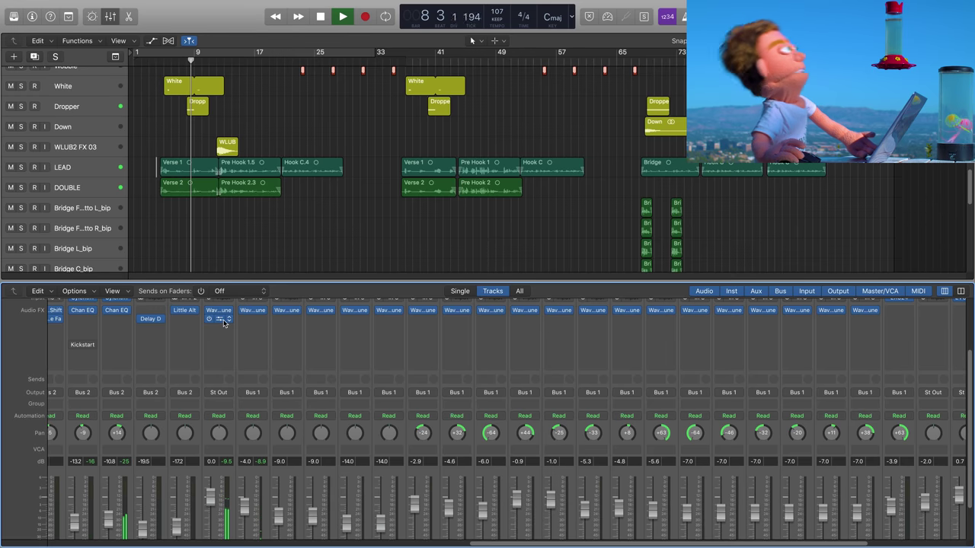
pyautogui.press('space')
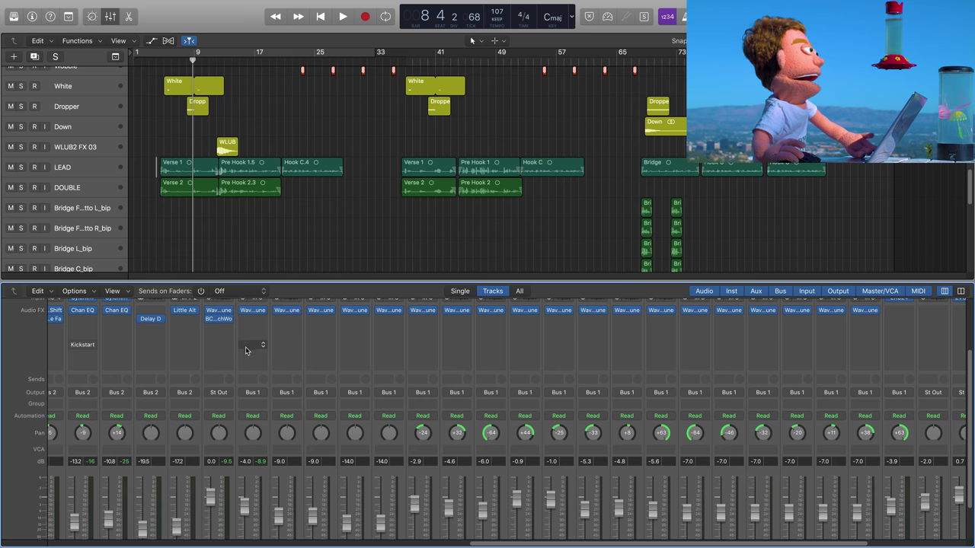
# Step: Group the background vocal tracks from DOUBLE through Yeah into a summing track stack
pyautogui.scroll(-1, 273, 376)
pyautogui.scroll(-4, 274, 373)
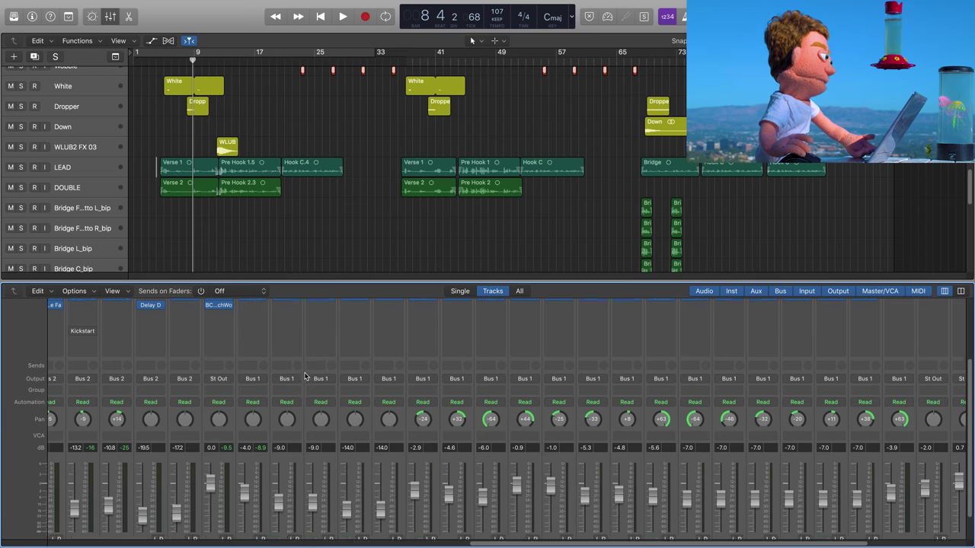
pyautogui.click(77, 192)
pyautogui.scroll(-10, 76, 196)
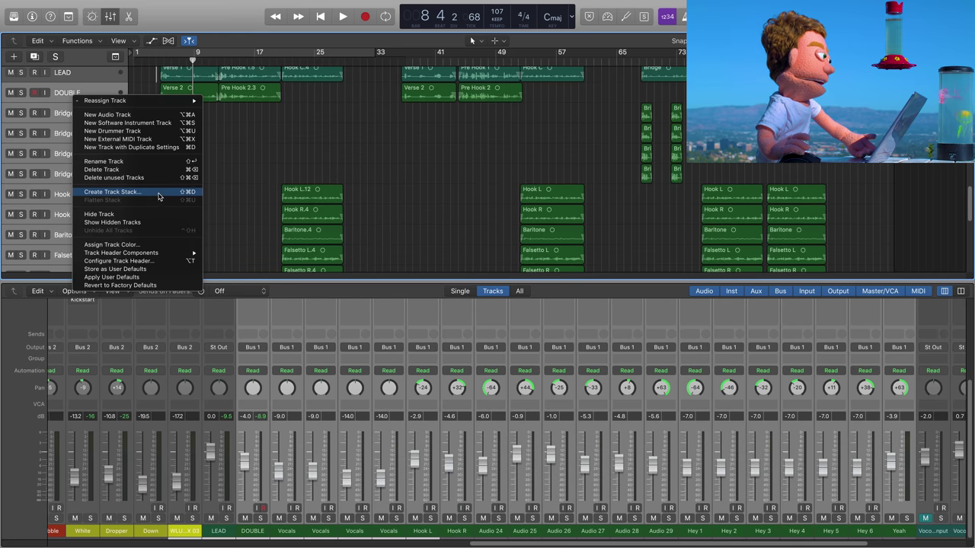
pyautogui.click(129, 192)
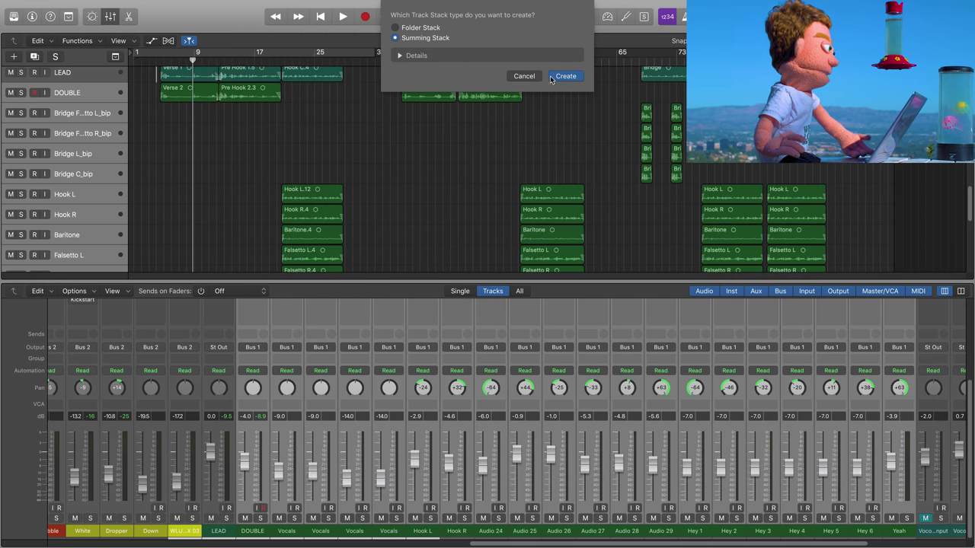
pyautogui.click(566, 76)
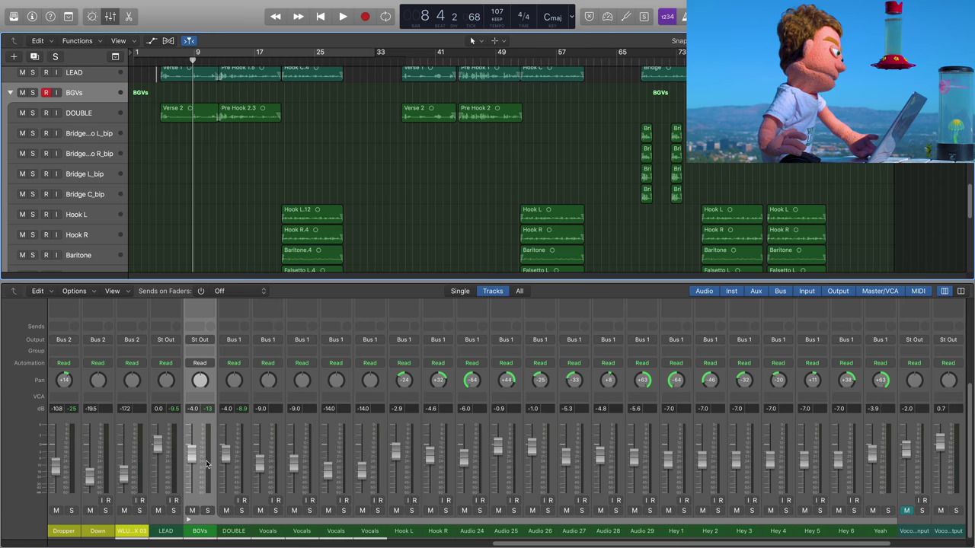
# Step: Copy BC PatchWork from the LEAD channel to the BGVs channel and load the WAVES BACKGROUND SAUCE preset there
pyautogui.scroll(5, 201, 428)
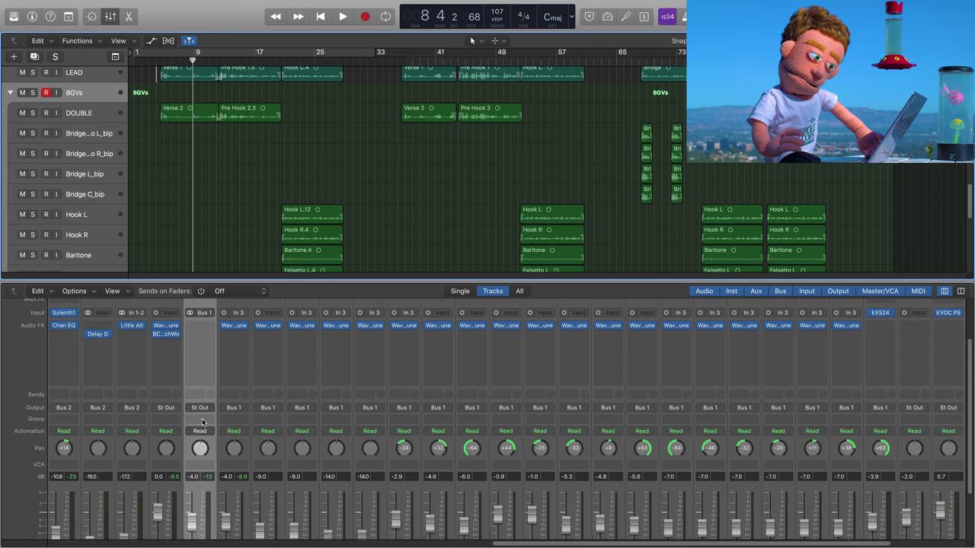
pyautogui.moveTo(169, 344); pyautogui.dragTo(202, 342)
pyautogui.click(202, 342)
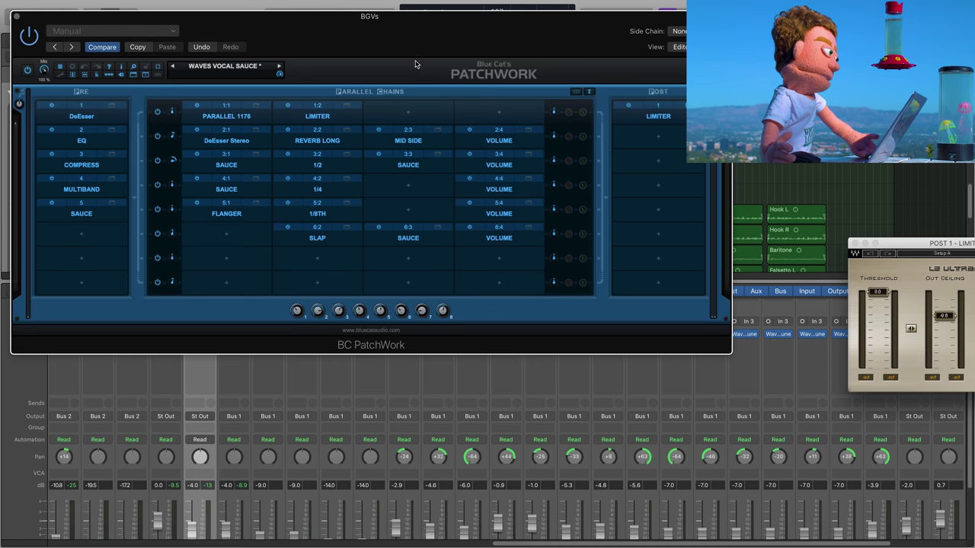
pyautogui.click(214, 67)
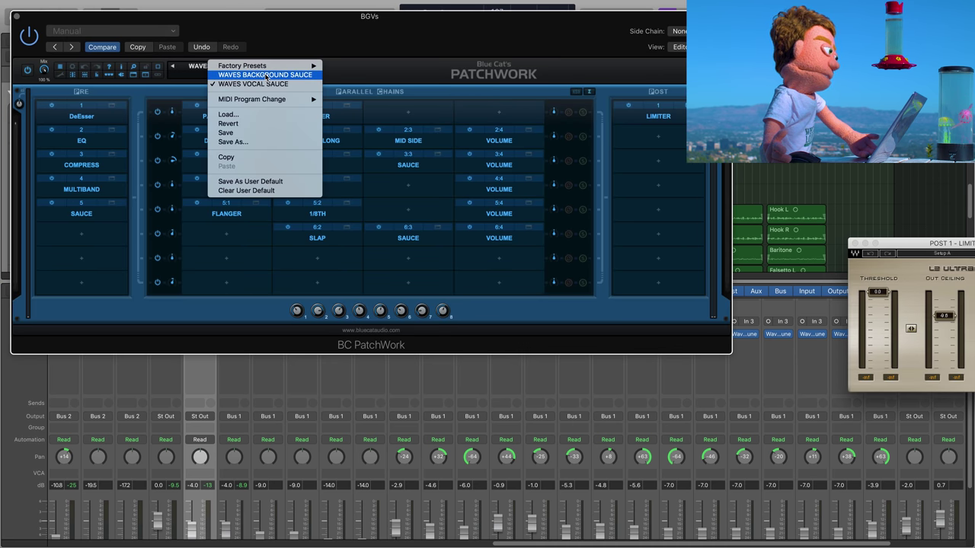
pyautogui.click(239, 75)
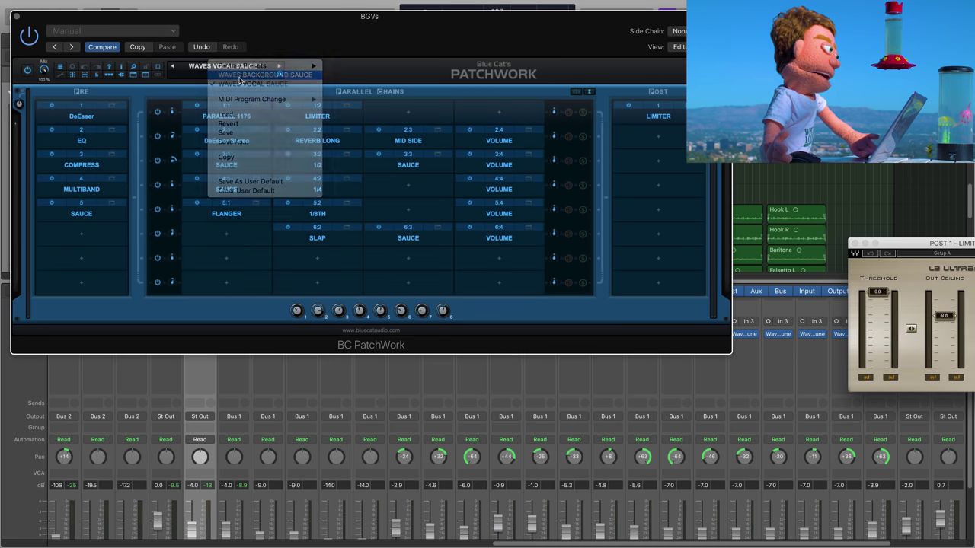
# Step: Close BC PatchWork on the BGVs channel, hide the mixer and collapse the BGVs stack
pyautogui.click(17, 16)
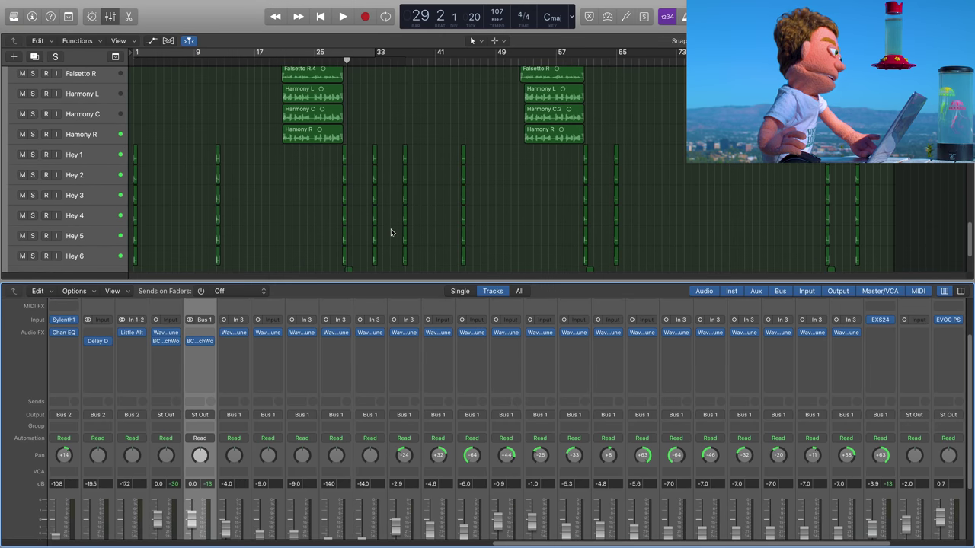
pyautogui.press('x')
pyautogui.scroll(8, 392, 233)
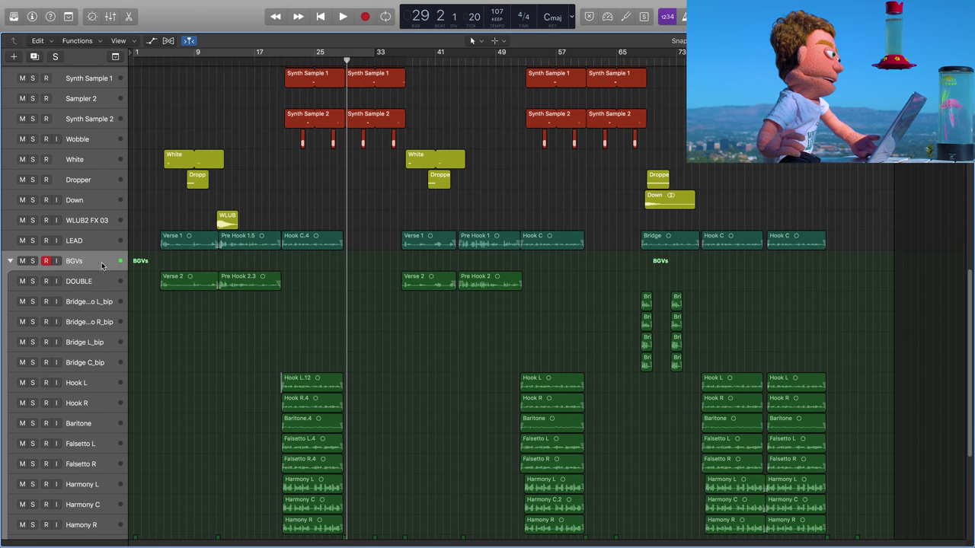
pyautogui.click(10, 262)
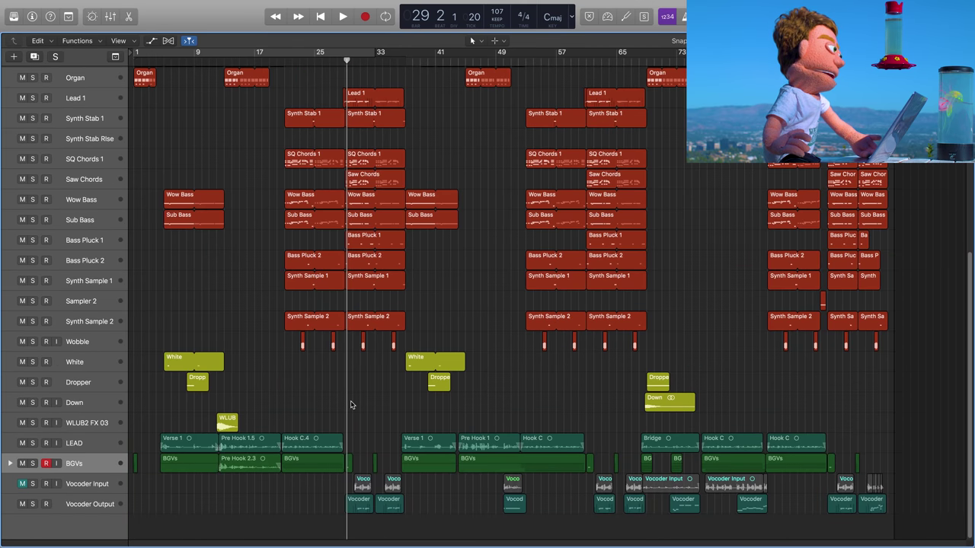
# Step: Group the instrument and effect tracks from Piano Chords through WLUB2 FX 03 into a summing stack named SYNTHS
pyautogui.scroll(3, 352, 406)
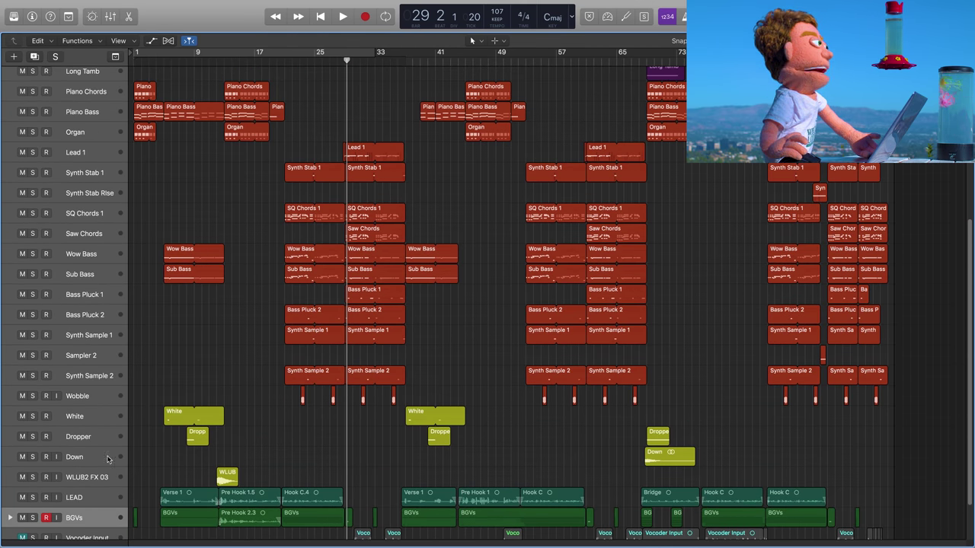
pyautogui.scroll(10, 98, 470)
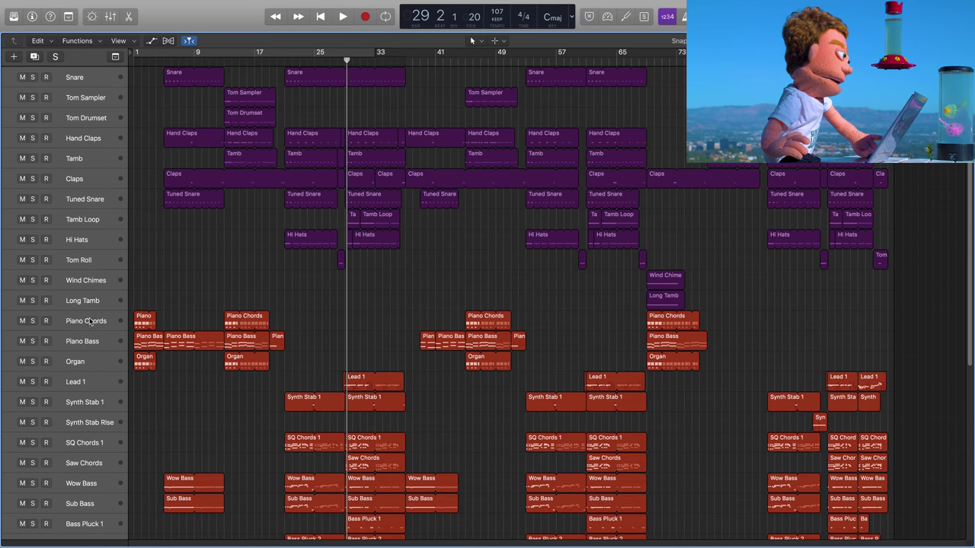
pyautogui.click(92, 320)
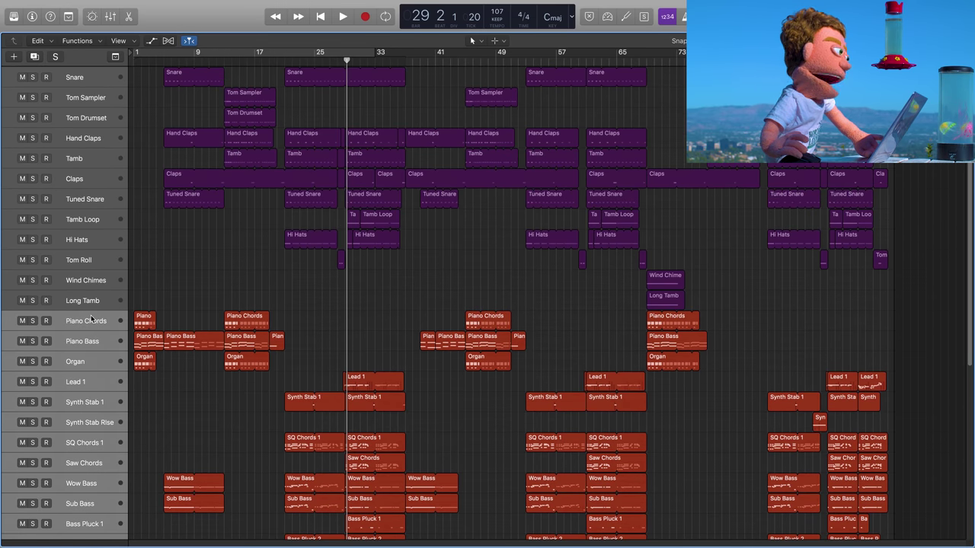
pyautogui.scroll(-2, 134, 319)
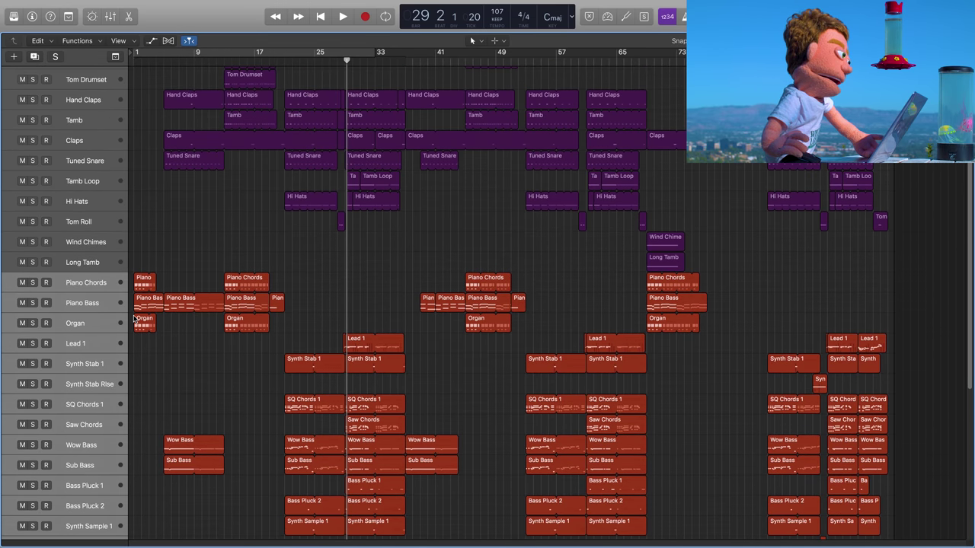
pyautogui.rightClick(92, 291)
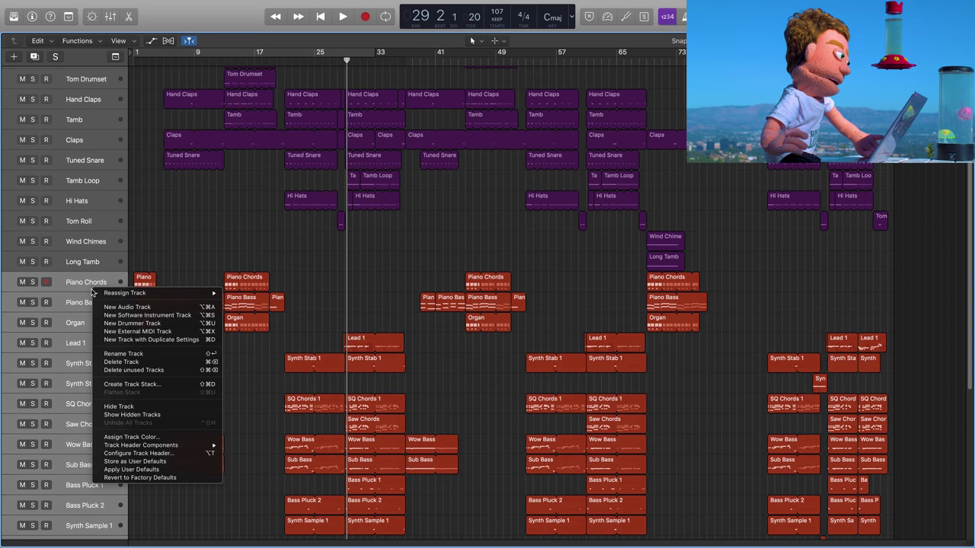
pyautogui.click(140, 386)
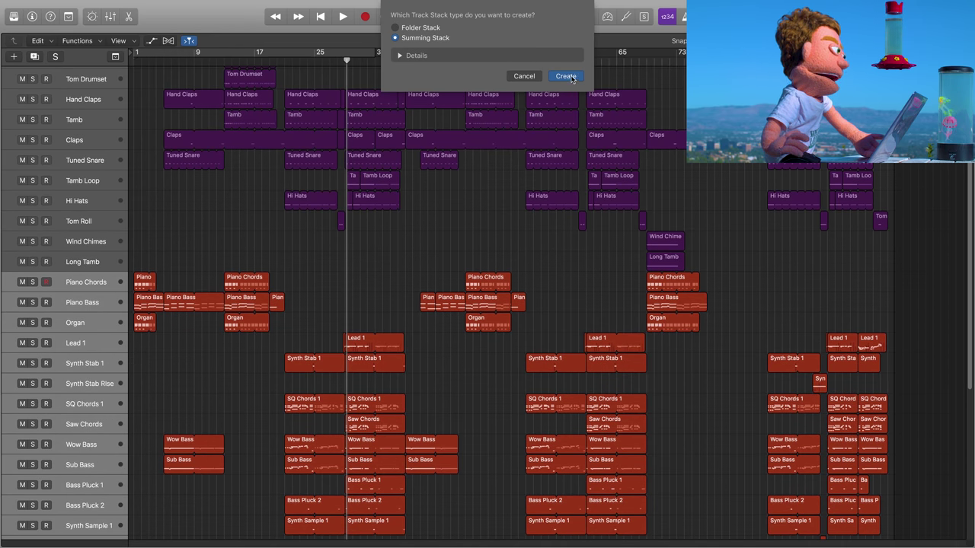
pyautogui.click(571, 78)
# Step: Assign a bright red colour to the SYNTHS stack and collapse it
pyautogui.rightClick(96, 285)
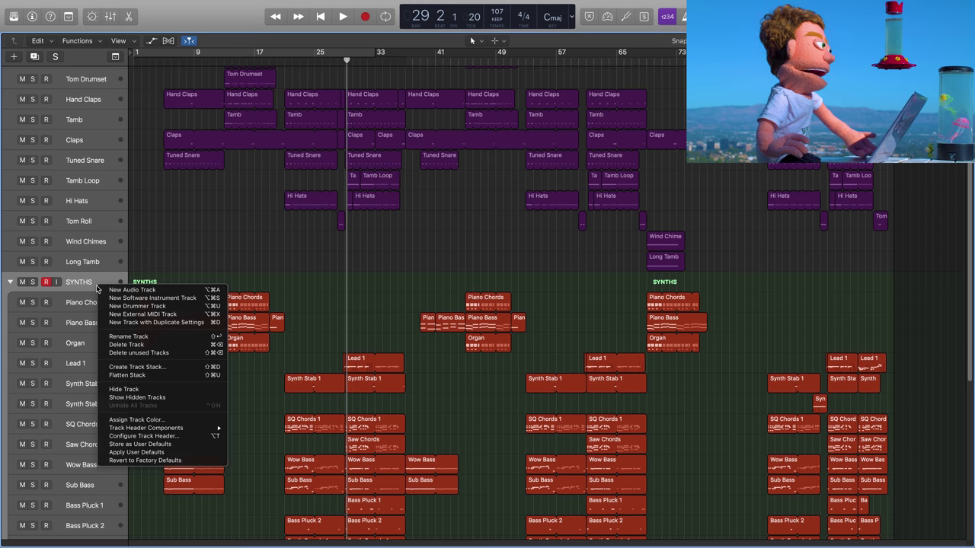
pyautogui.click(137, 416)
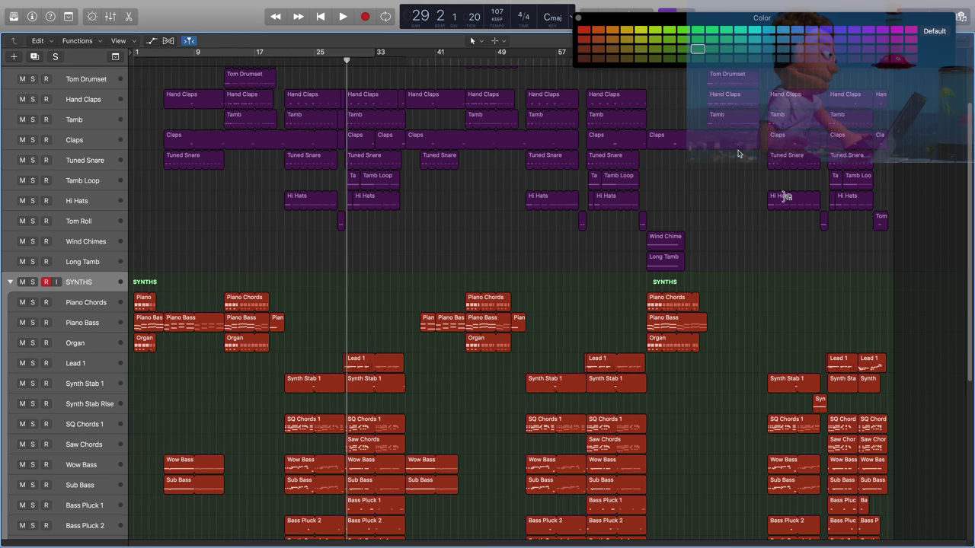
pyautogui.click(585, 32)
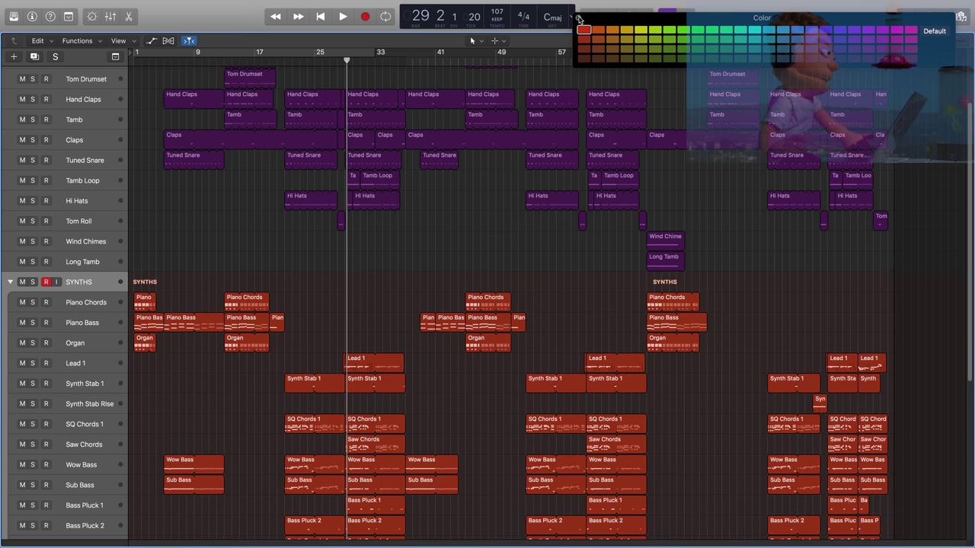
pyautogui.click(579, 18)
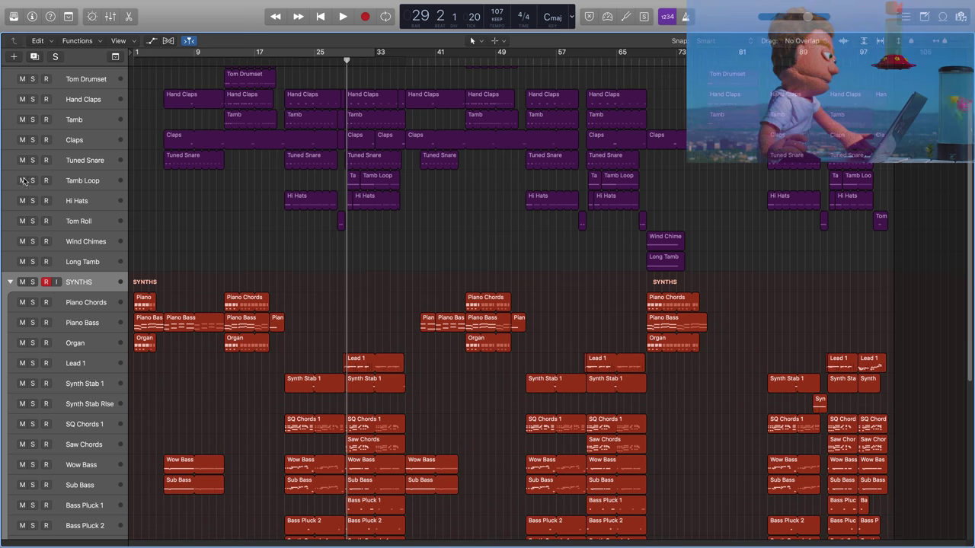
pyautogui.click(11, 282)
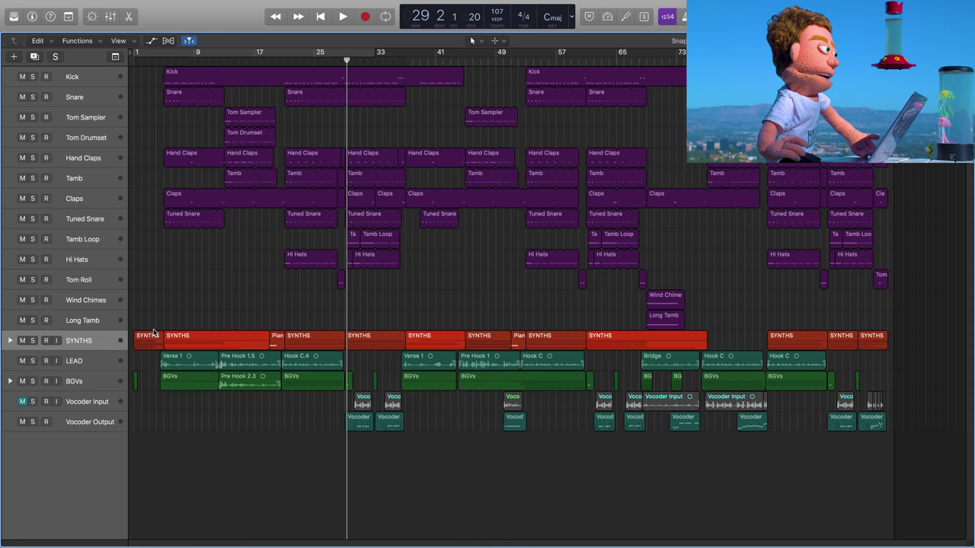
# Step: Group the drum tracks from Snare through Long Tamb into a summing stack named DRUMS and collapse it
pyautogui.click(90, 314)
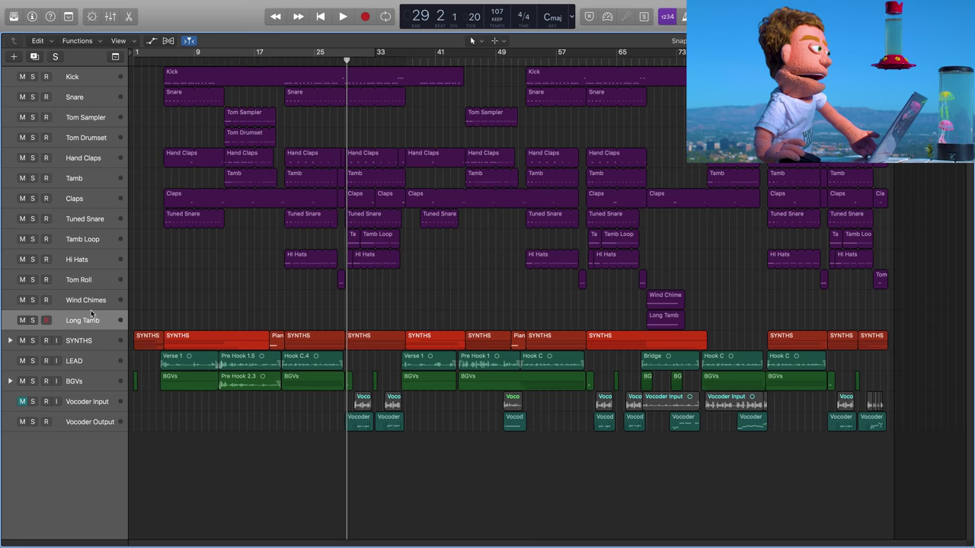
pyautogui.keyDown('shift'); pyautogui.click(77, 100); pyautogui.keyUp('shift')
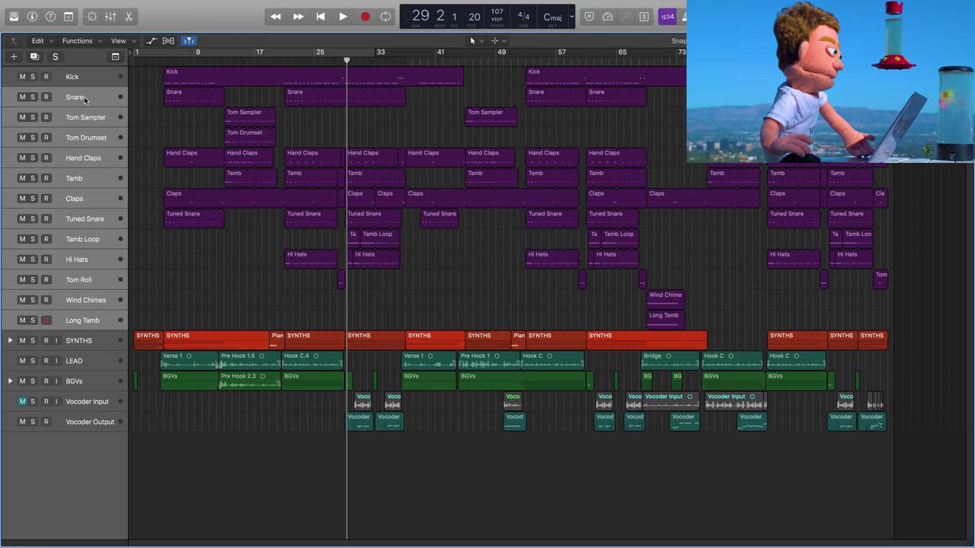
pyautogui.rightClick(83, 96)
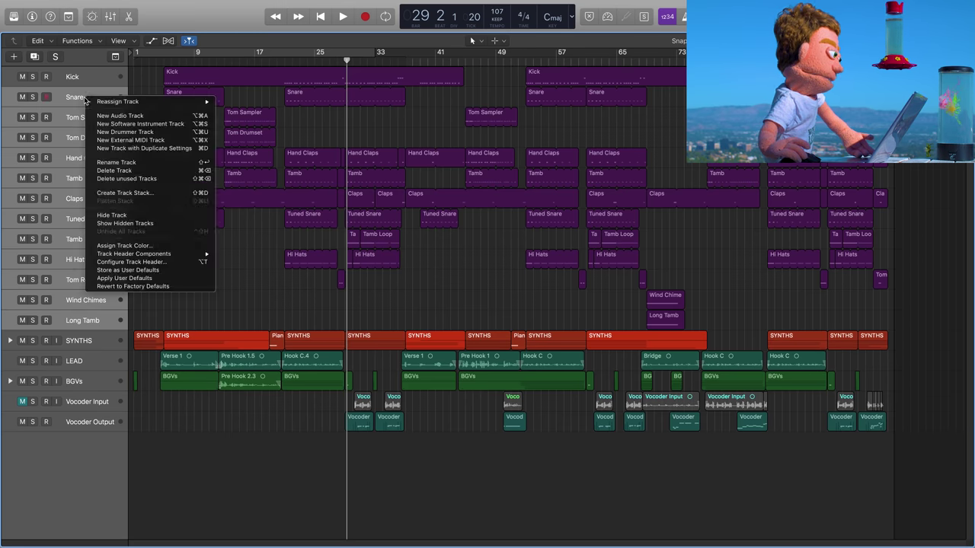
pyautogui.click(124, 193)
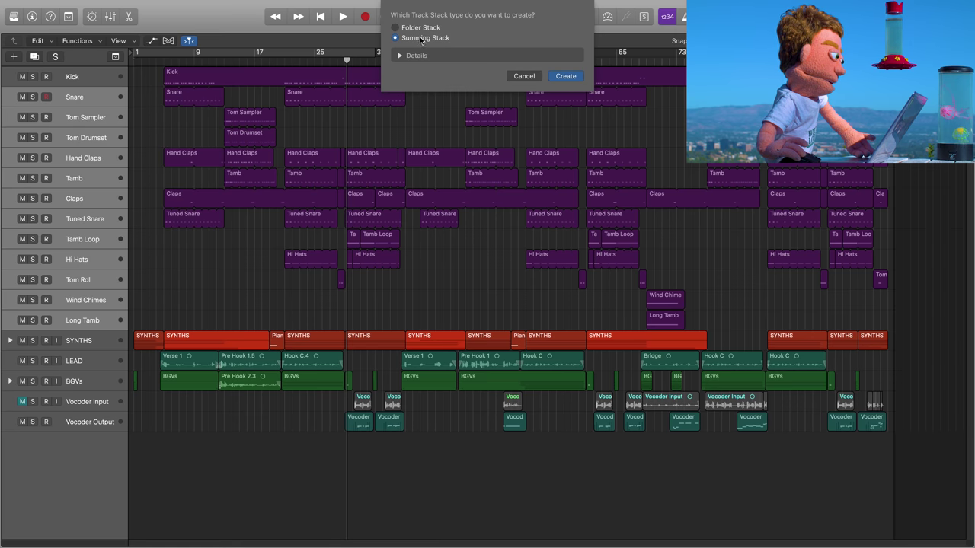
pyautogui.click(575, 76)
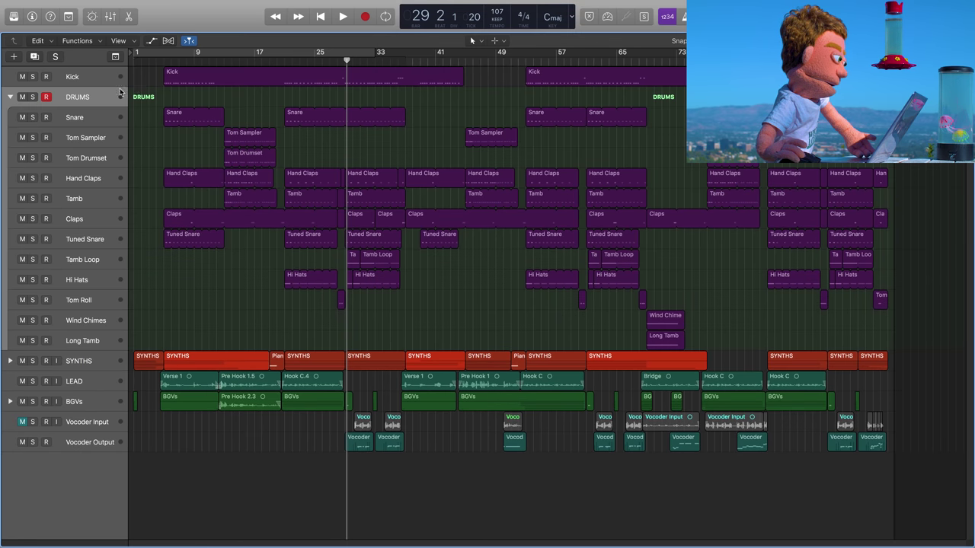
pyautogui.click(10, 96)
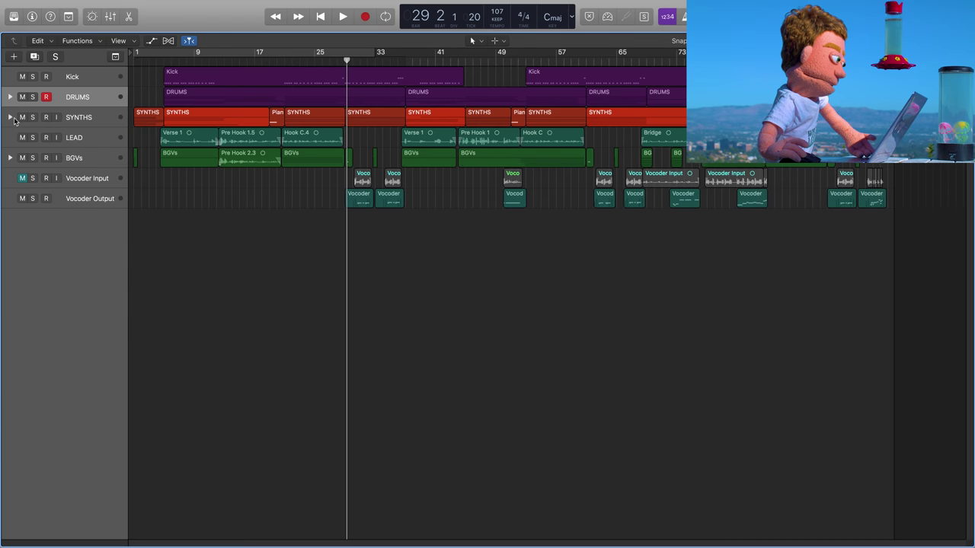
# Step: Move Sub Bass out of the SYNTHS stack to below Kick and group both tracks into a stack named KICK SUB
pyautogui.click(11, 117)
pyautogui.moveTo(86, 320); pyautogui.dragTo(87, 87)
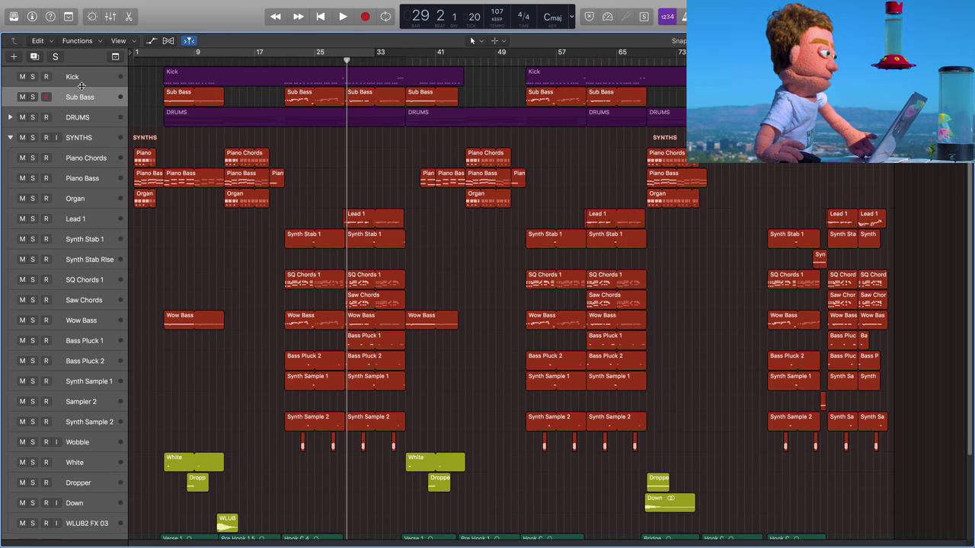
pyautogui.click(80, 80)
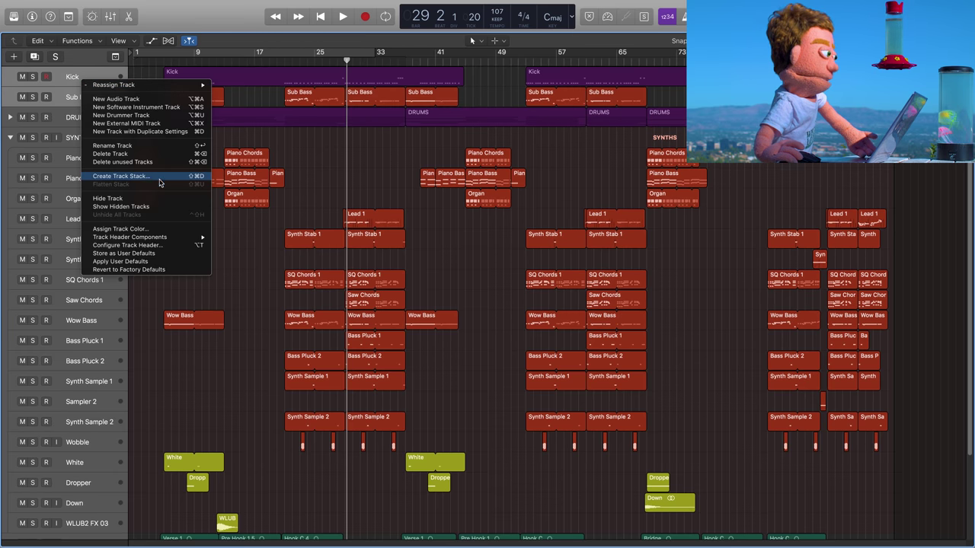
pyautogui.click(148, 178)
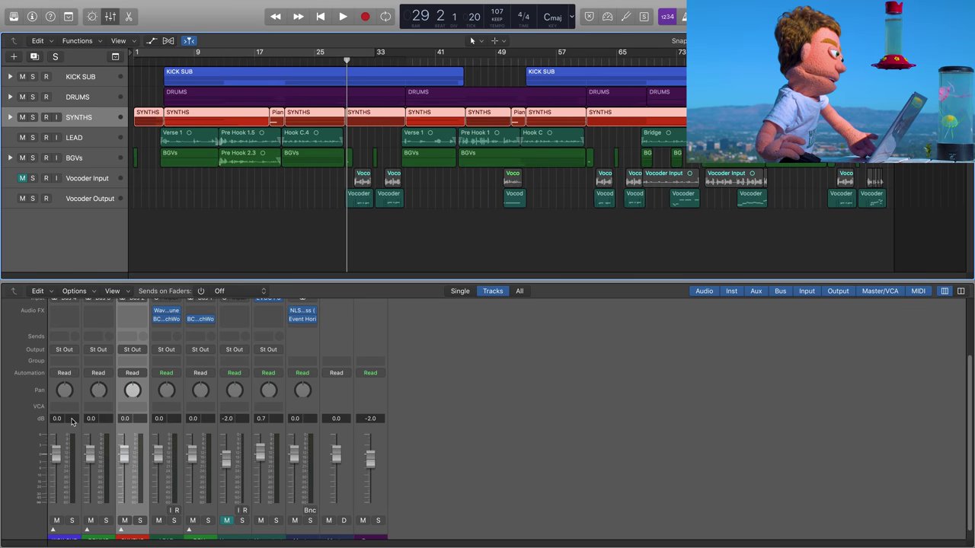
# Step: Insert the stereo Waves NLS Buss plug-in on the DRUMS channel
pyautogui.scroll(4, 72, 421)
pyautogui.scroll(-4, 73, 404)
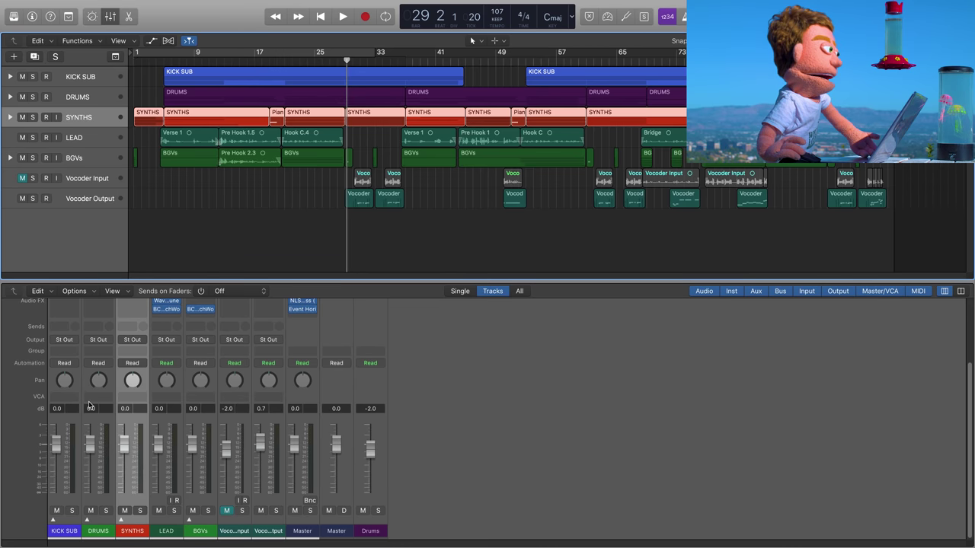
pyautogui.scroll(2, 90, 406)
pyautogui.click(88, 341)
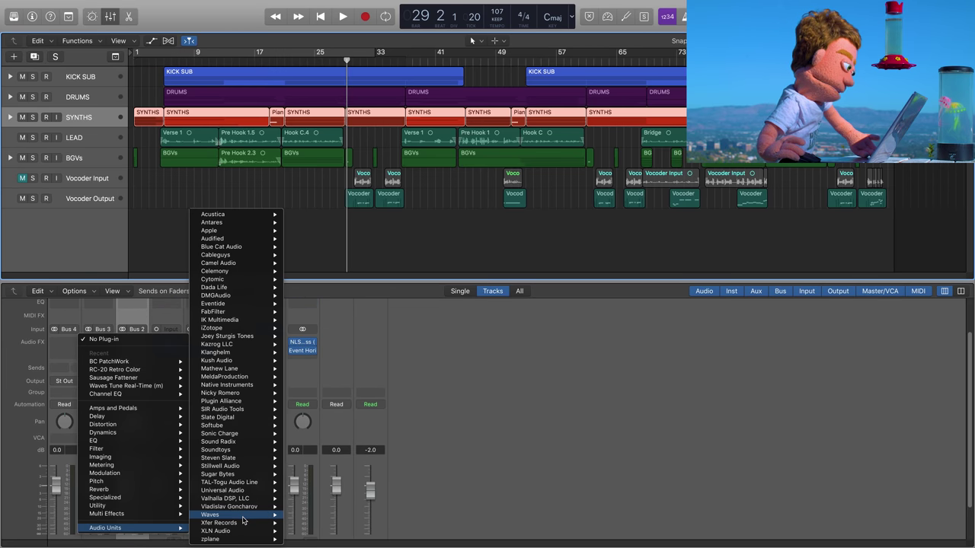
pyautogui.moveTo(221, 514)
pyautogui.scroll(-15, 342, 502)
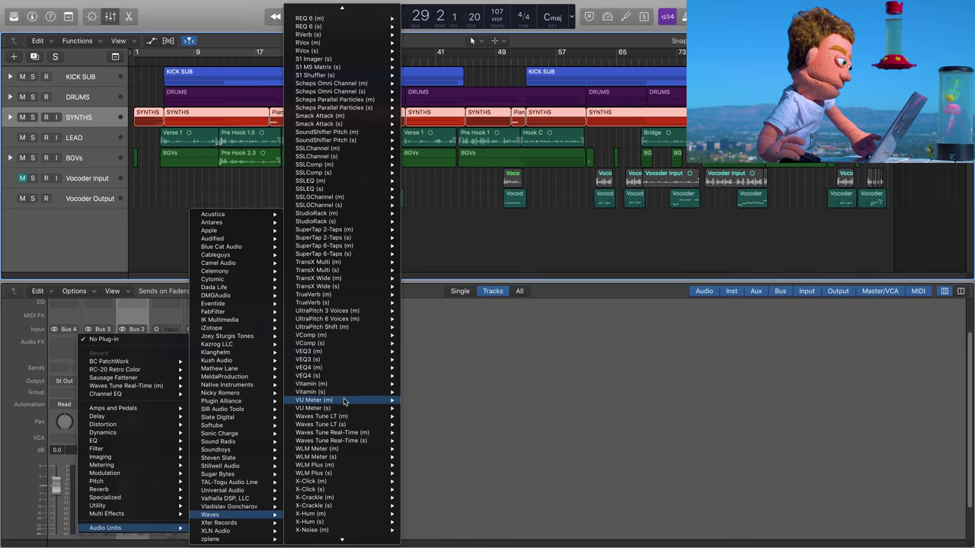
pyautogui.scroll(8, 347, 383)
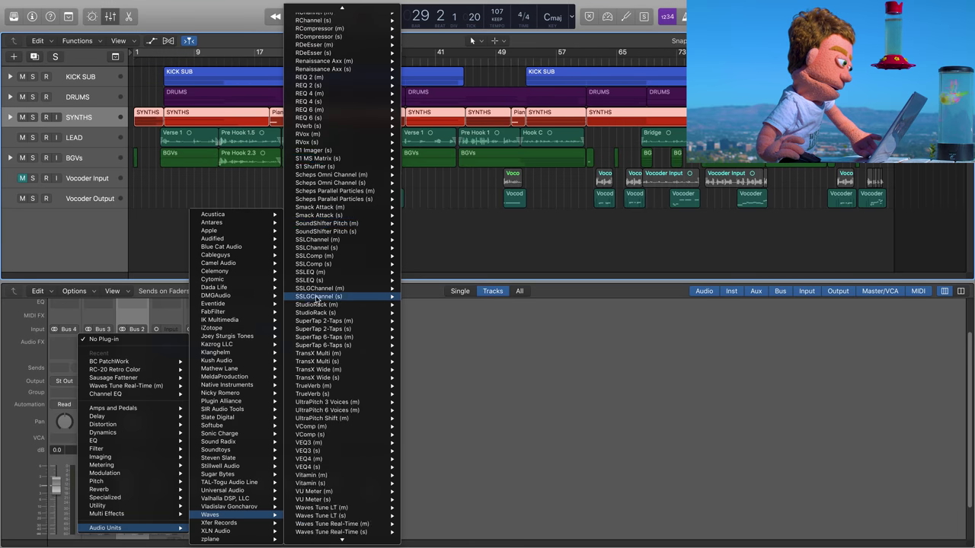
pyautogui.scroll(5, 335, 197)
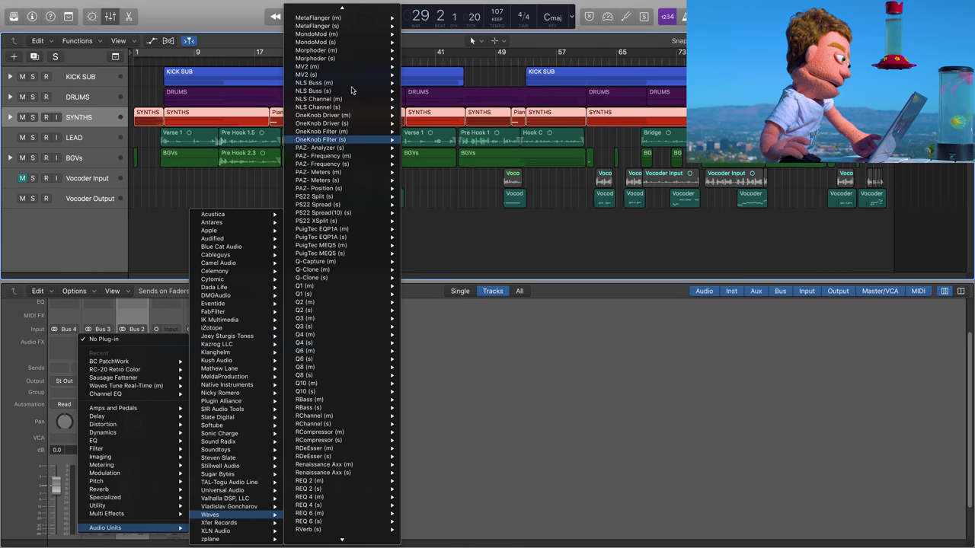
pyautogui.click(422, 91)
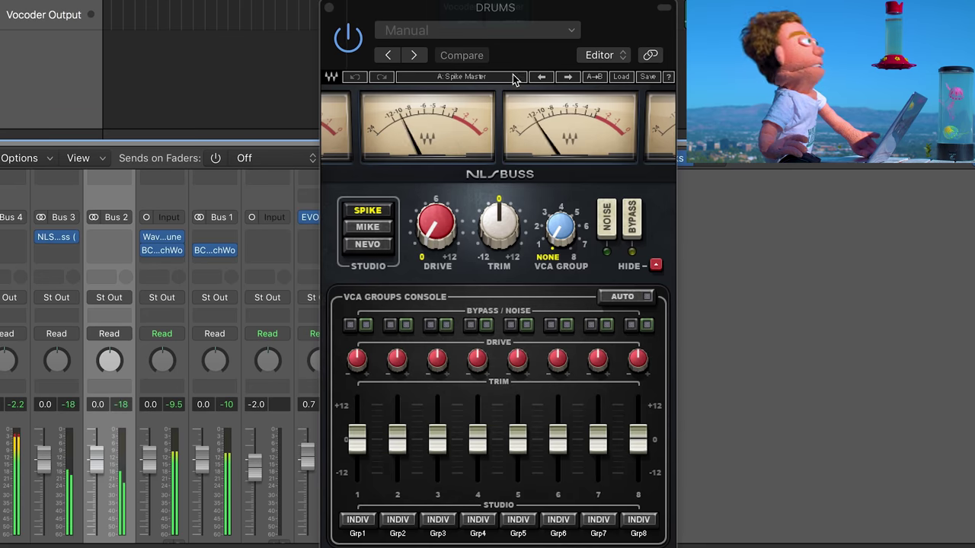
# Step: Compare the drums with NLS Buss bypassed and active during playback, raise its Drive and close the plug-in
pyautogui.click(42, 238)
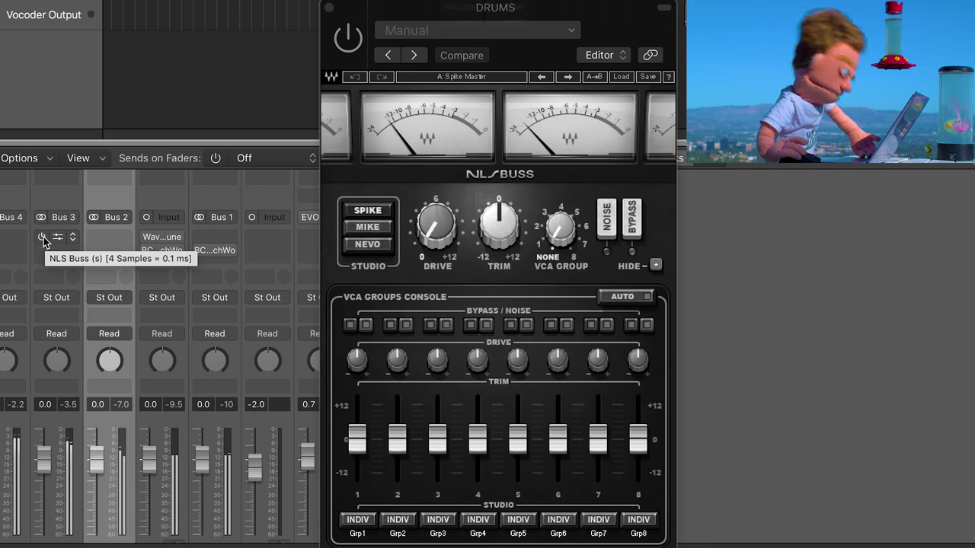
pyautogui.click(42, 238)
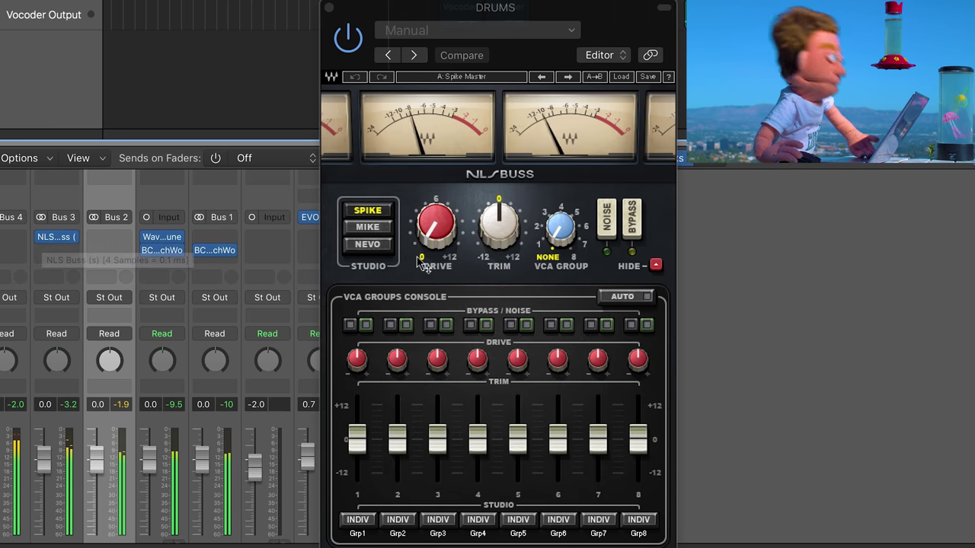
pyautogui.moveTo(435, 225); pyautogui.dragTo(436, 212)
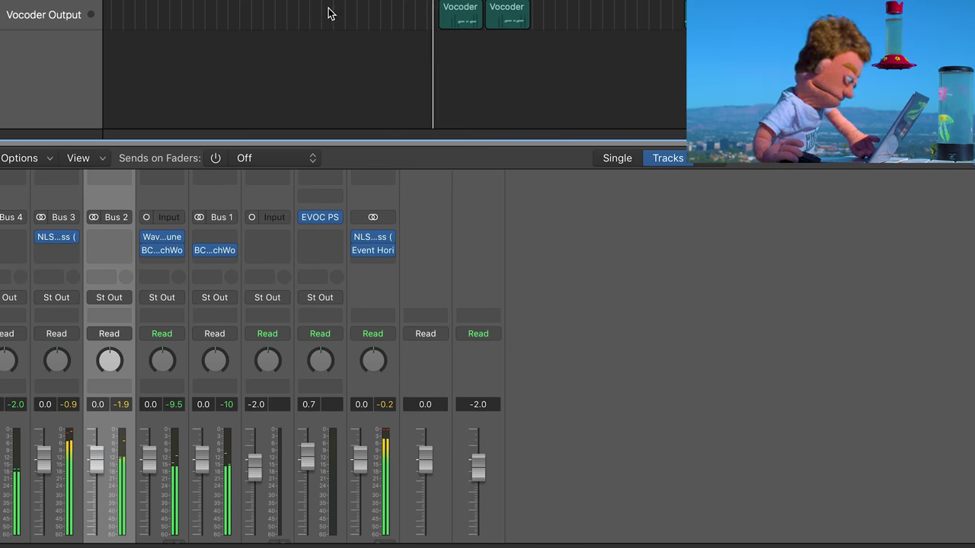
pyautogui.click(329, 9)
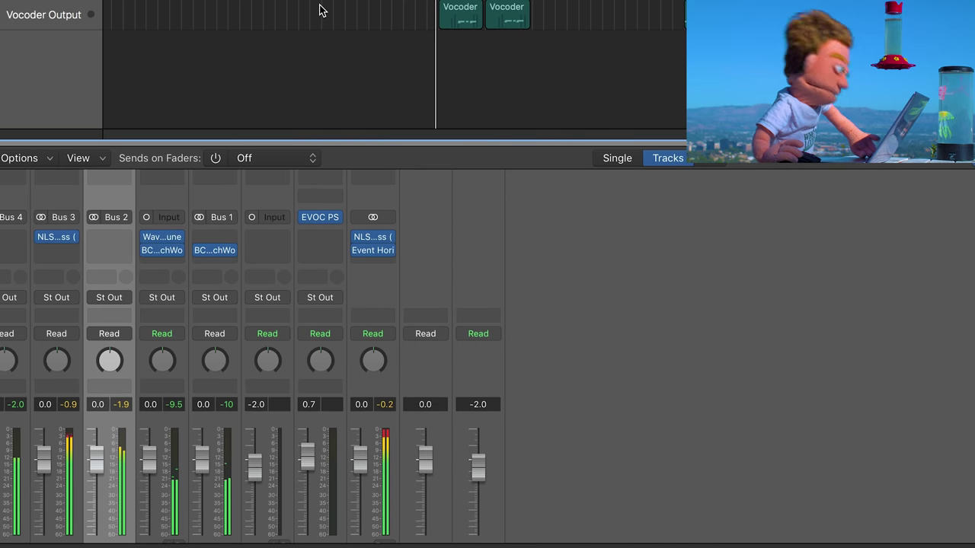
# Step: Insert the Stillwell Audio Event Horizon plug-in in stereo after NLS Buss on the DRUMS channel
pyautogui.click(59, 246)
pyautogui.moveTo(104, 537)
pyautogui.moveTo(220, 465)
pyautogui.moveTo(348, 467)
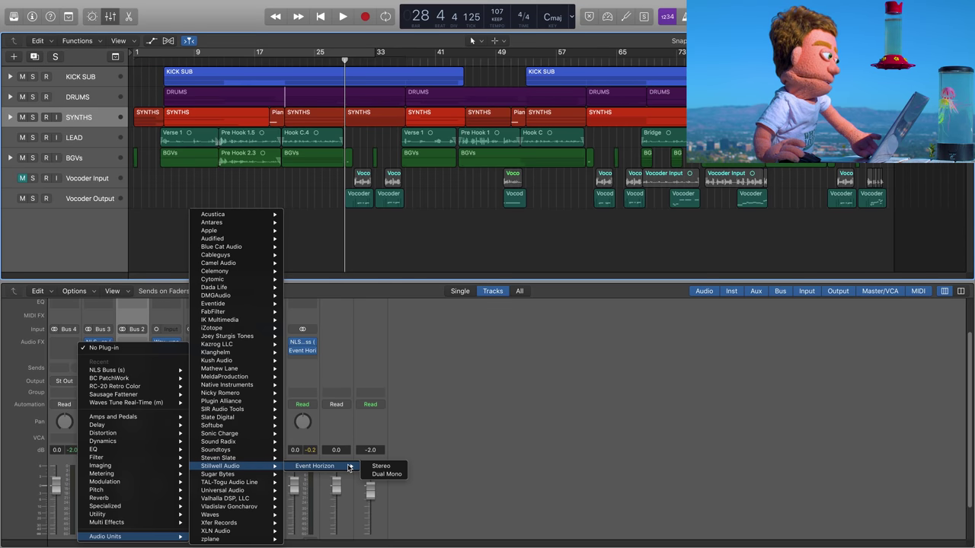
pyautogui.click(378, 466)
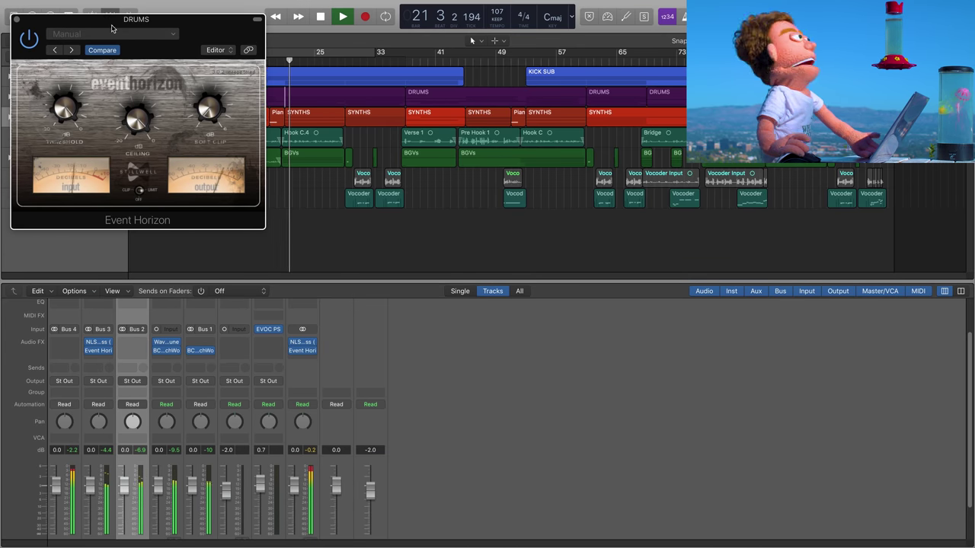
# Step: Insert the UAD SPL Transient Designer in stereo on the Kick channel and stop the playback
pyautogui.moveTo(111, 19); pyautogui.dragTo(638, 154)
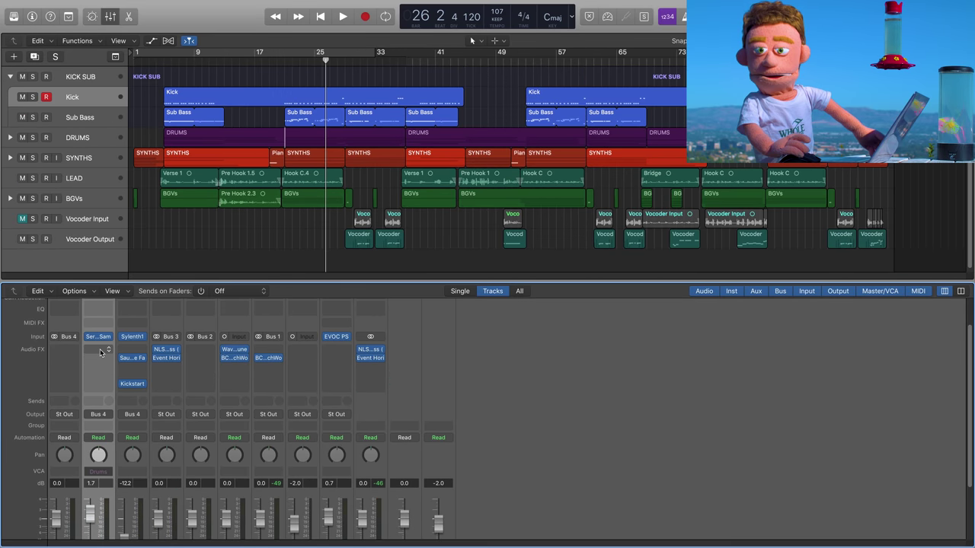
pyautogui.click(99, 350)
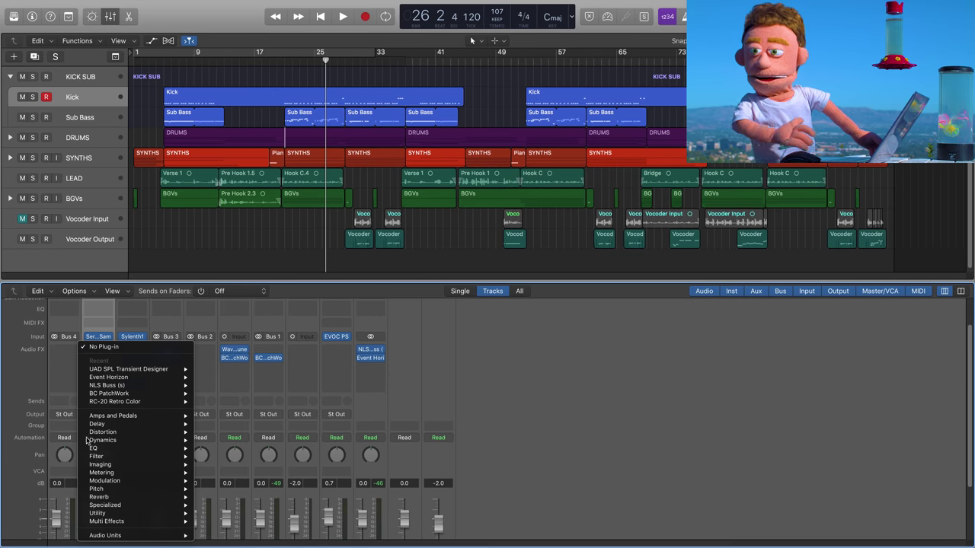
pyautogui.moveTo(149, 539)
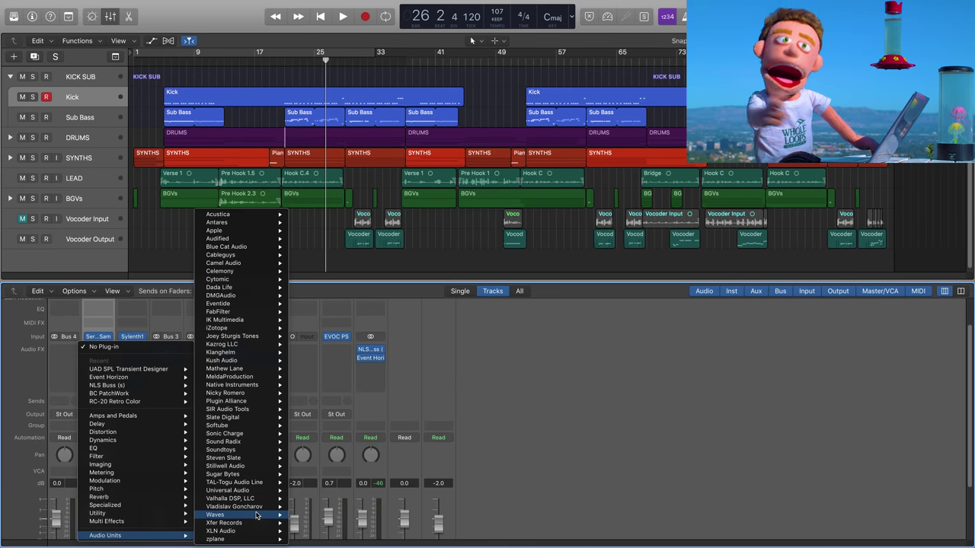
pyautogui.moveTo(251, 491)
pyautogui.scroll(-10, 366, 491)
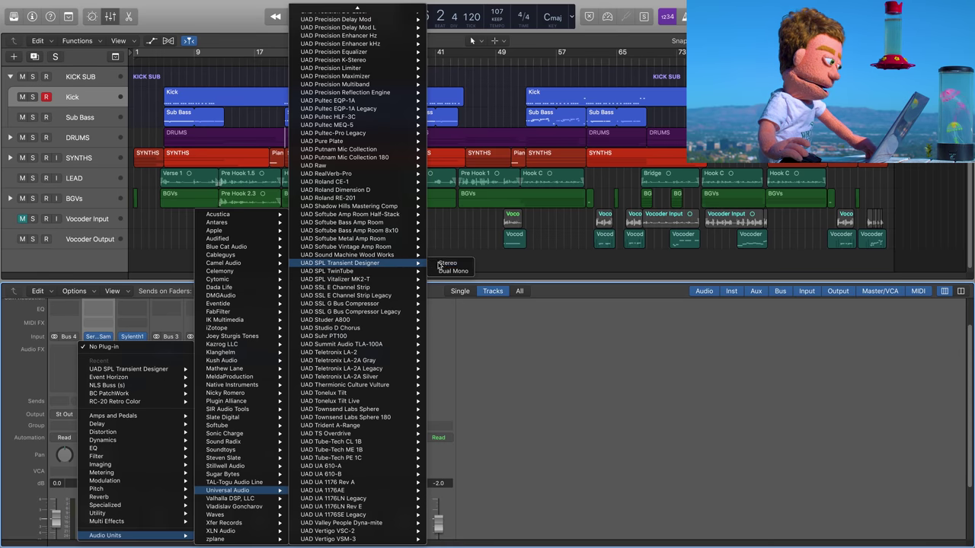
pyautogui.click(448, 263)
pyautogui.press('space')
pyautogui.moveTo(52, 100); pyautogui.dragTo(52, 95)
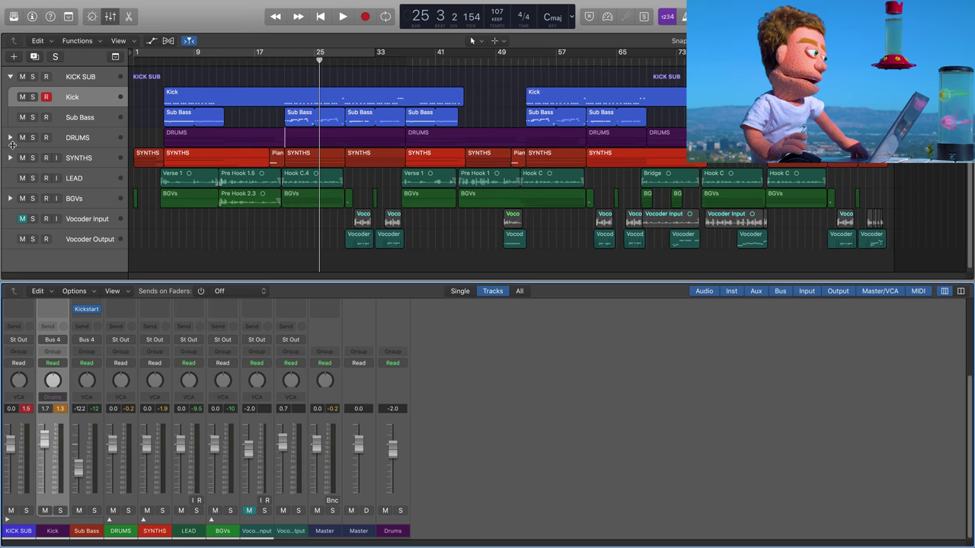
# Step: Expand the DRUMS stack, copy Kick's Transient Designer to the Snare channel and adjust its Attack during playback
pyautogui.click(10, 138)
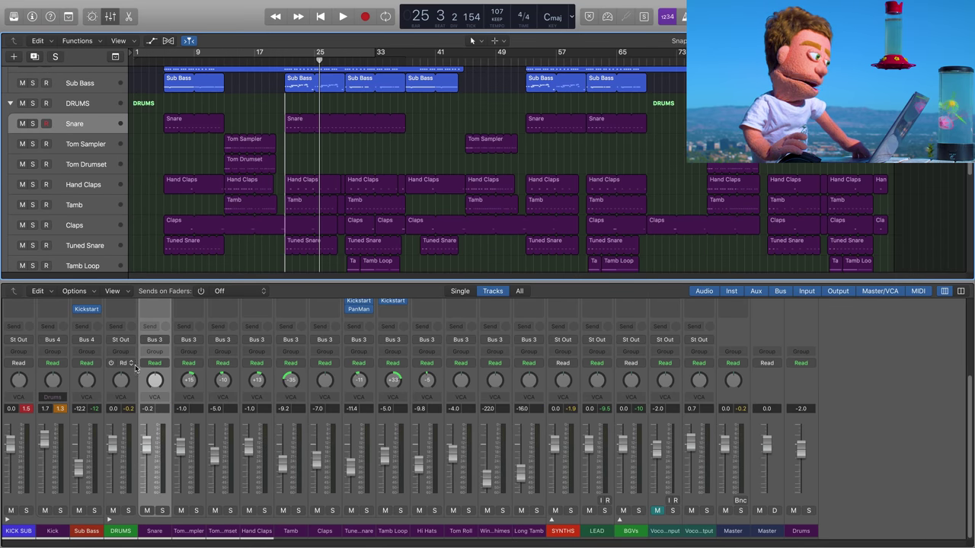
pyautogui.scroll(3, 137, 364)
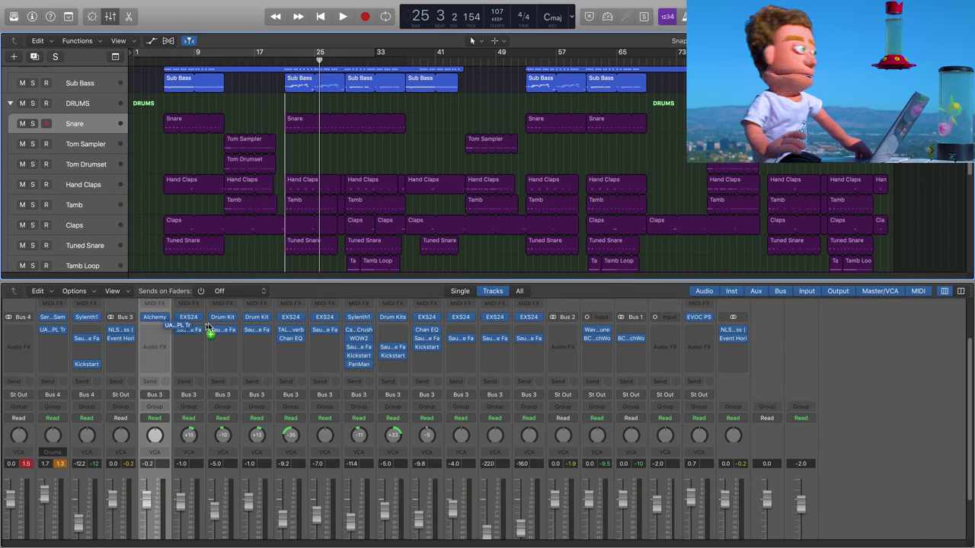
pyautogui.press('space')
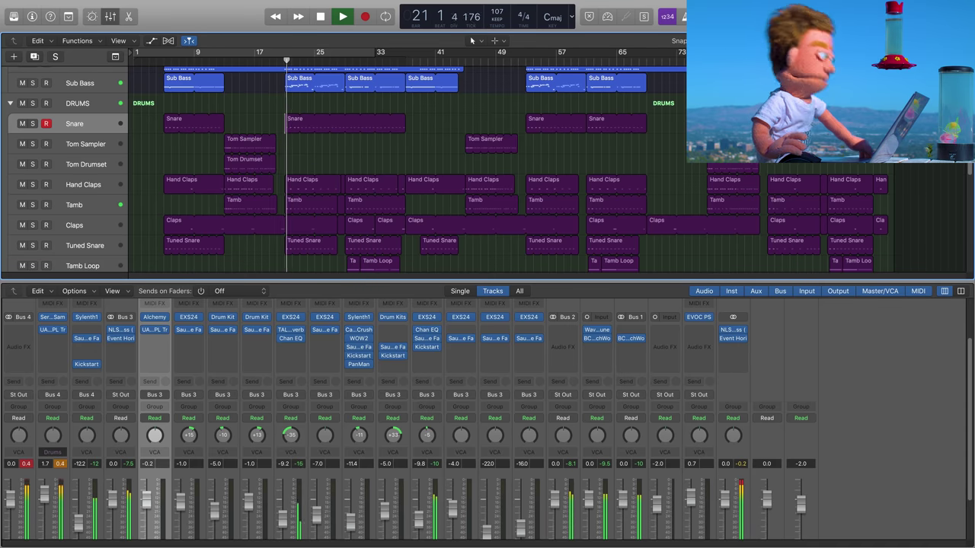
pyautogui.click(155, 329)
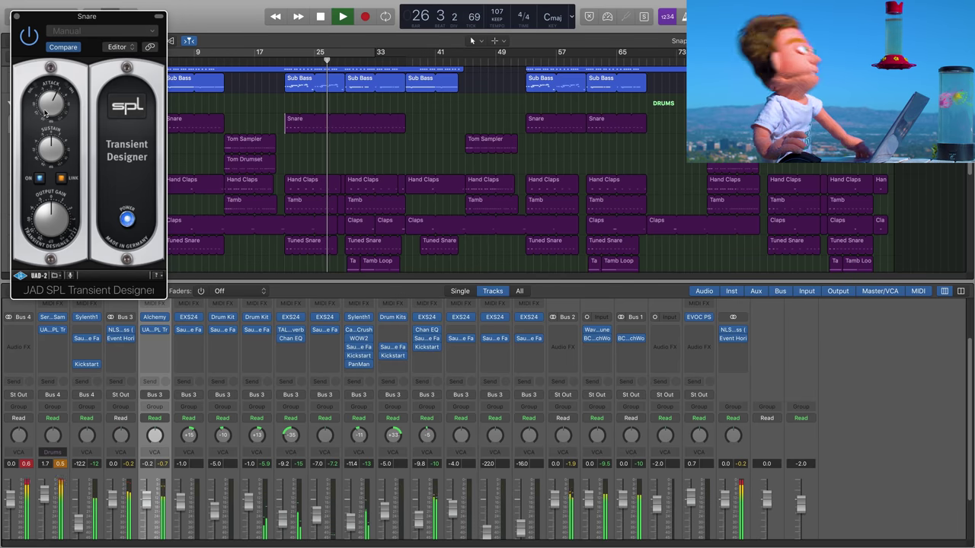
pyautogui.click(17, 16)
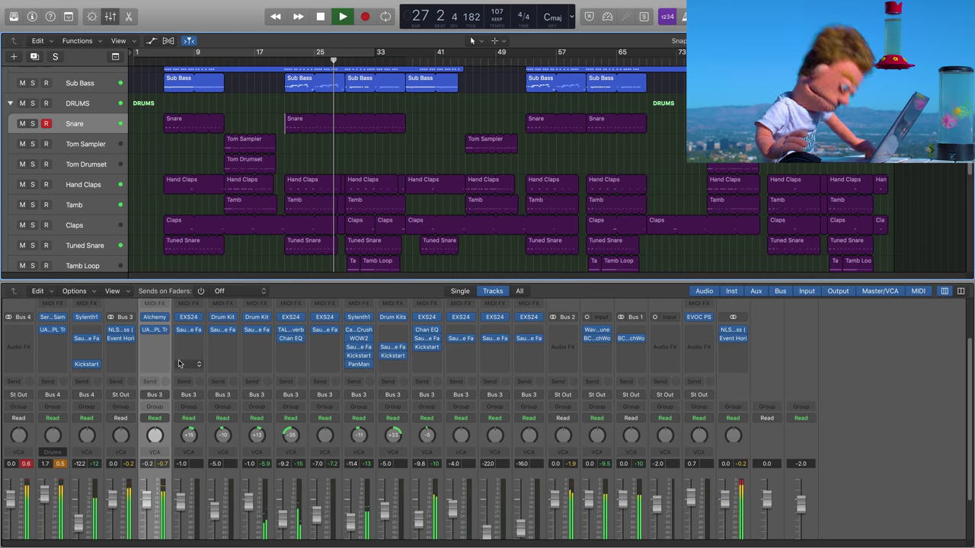
# Step: Hide the mixer, listen to the arrangement with all drum tracks in view and collapse the DRUMS stack
pyautogui.scroll(-3, 179, 363)
pyautogui.press('x')
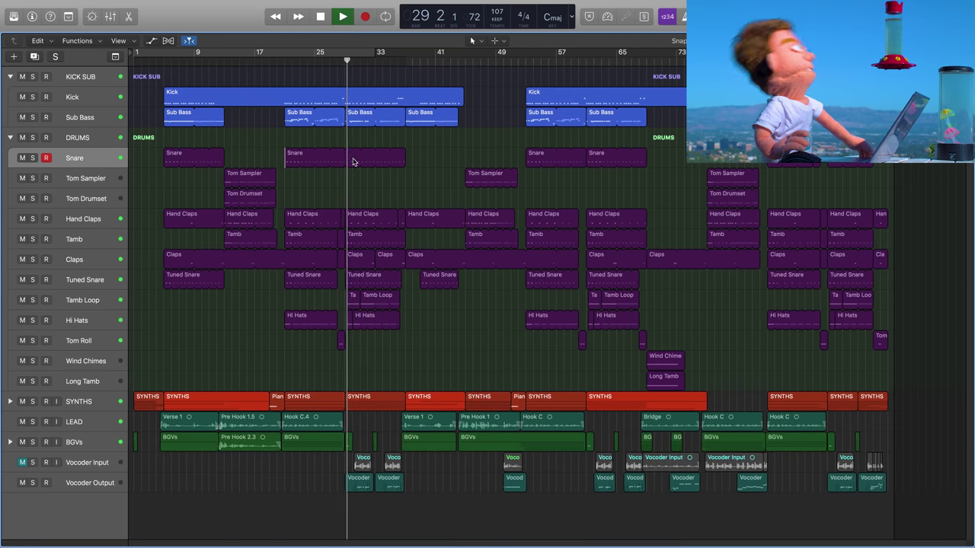
pyautogui.press('space')
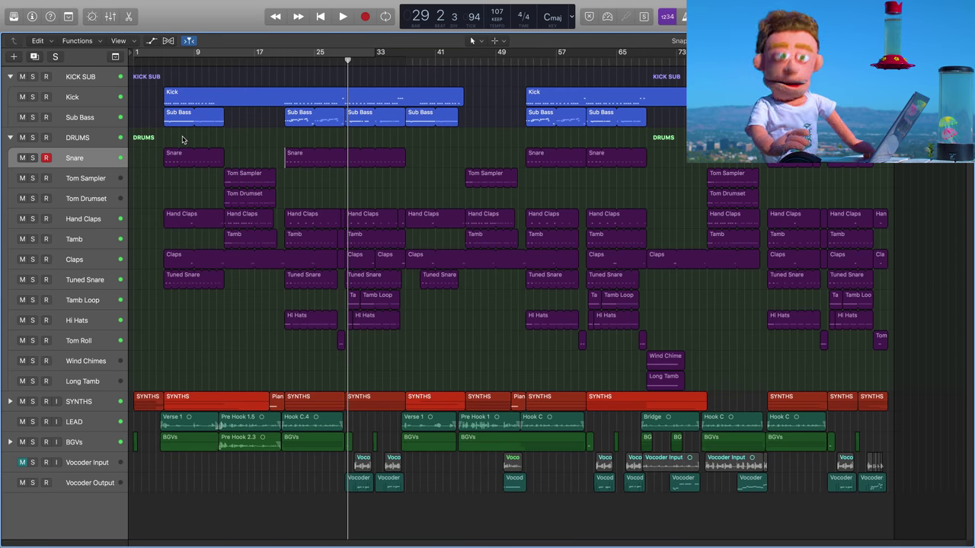
pyautogui.click(10, 138)
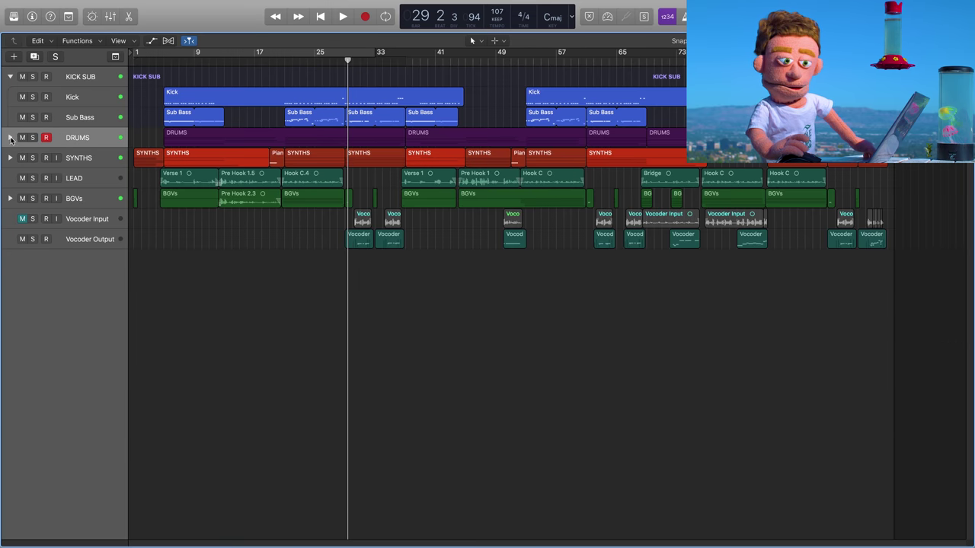
# Step: Reopen the mixer with Kick selected and expand the SYNTHS stack to examine its tracks and channel strips
pyautogui.click(67, 79)
pyautogui.click(95, 103)
pyautogui.press('x')
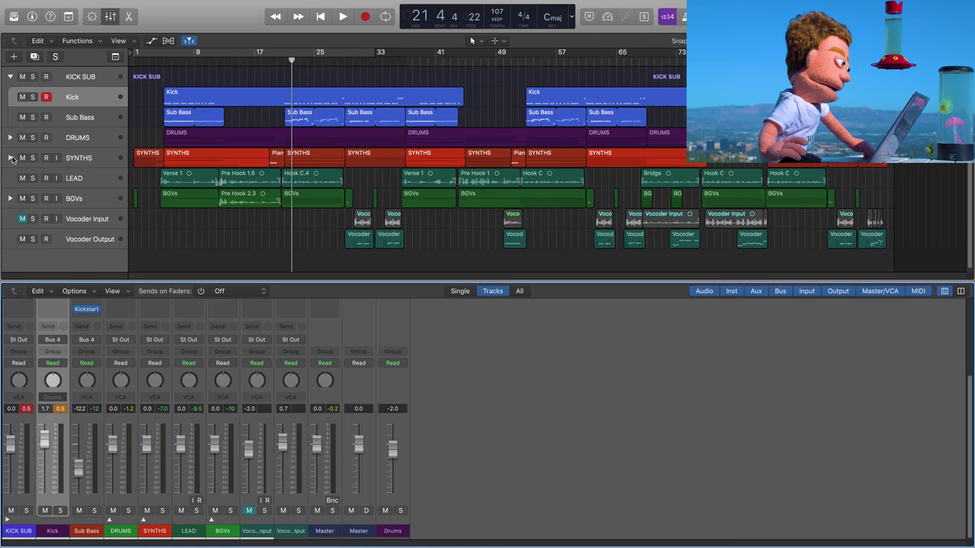
pyautogui.click(10, 158)
pyautogui.scroll(-5, 259, 191)
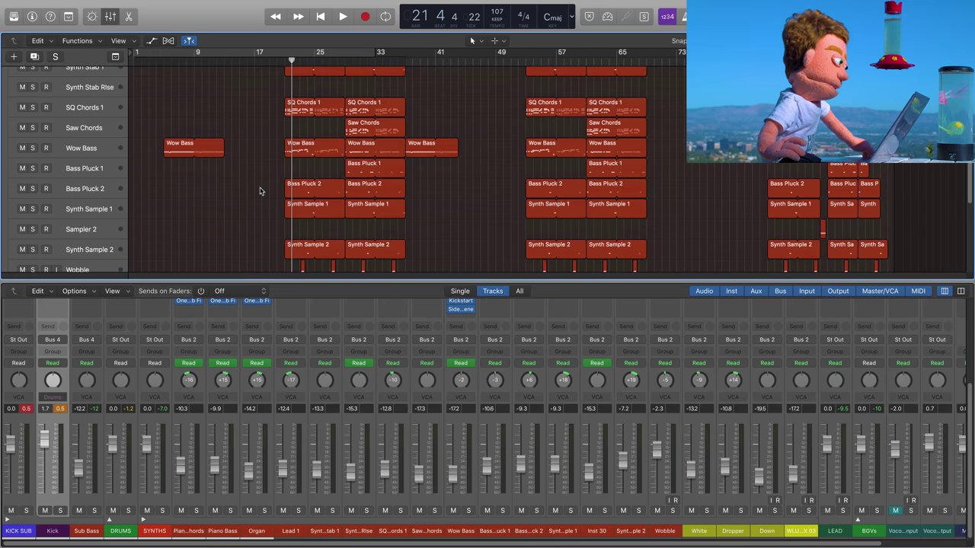
pyautogui.scroll(-3, 259, 191)
pyautogui.scroll(5, 259, 386)
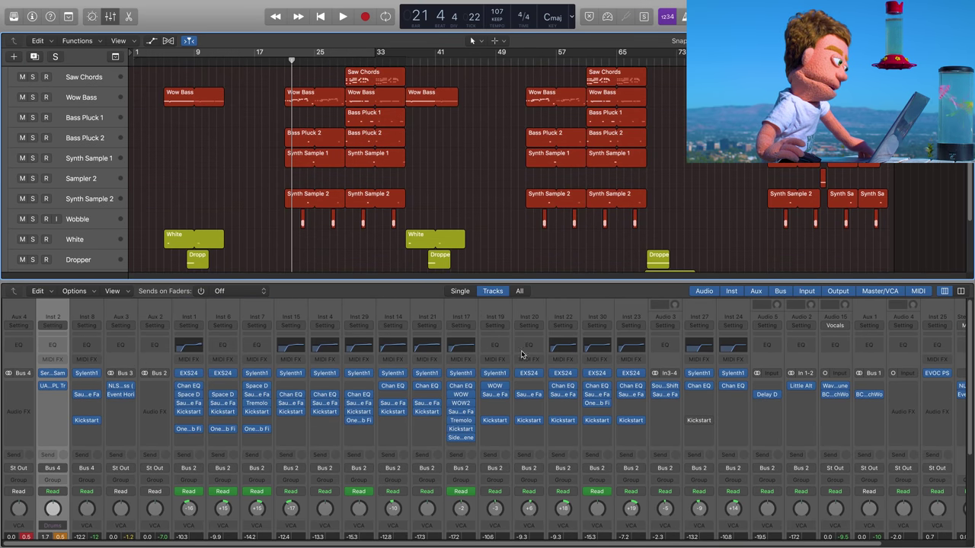
pyautogui.scroll(1, 352, 67)
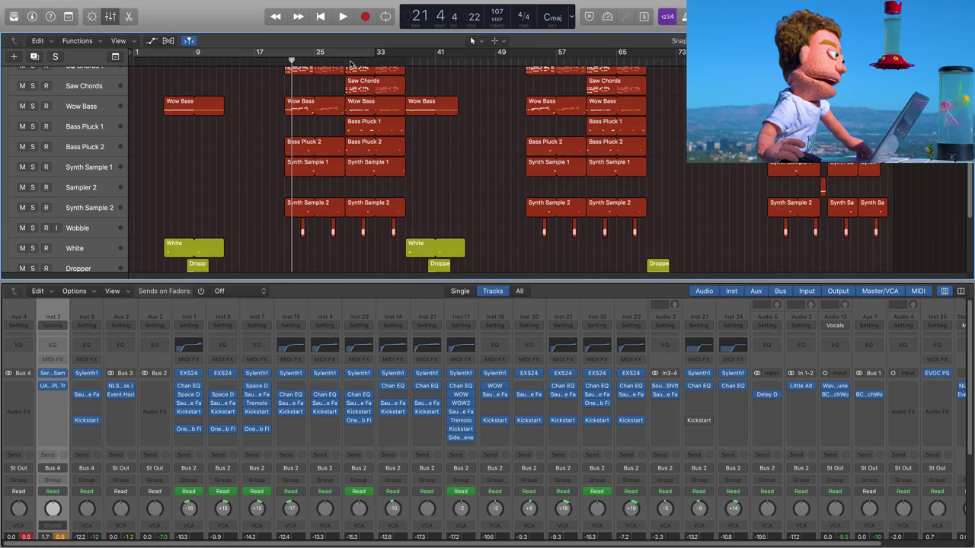
# Step: Place the playhead at bar 28 and inspect the Sausage Fattener plug-in on the SQ Chords 1 channel
pyautogui.click(343, 60)
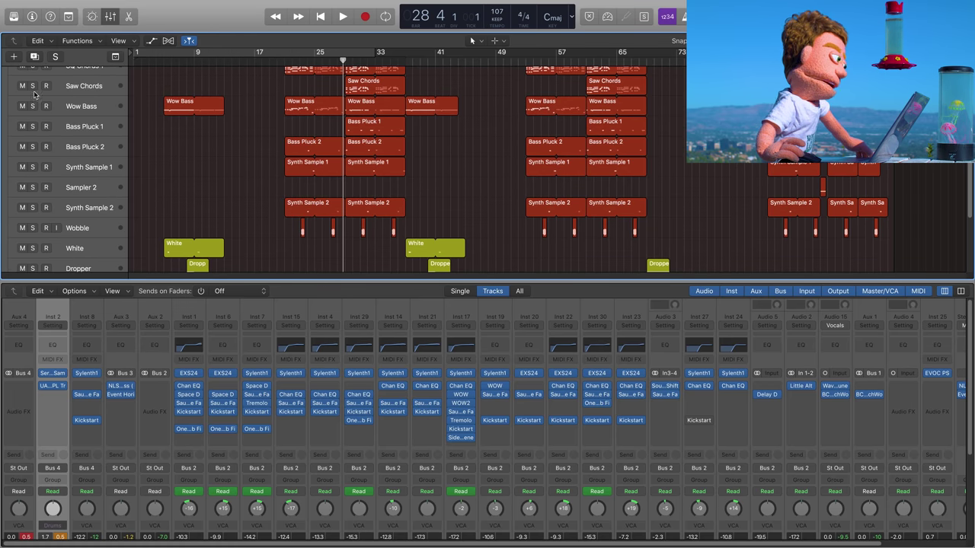
pyautogui.click(390, 412)
pyautogui.scroll(-3, 371, 381)
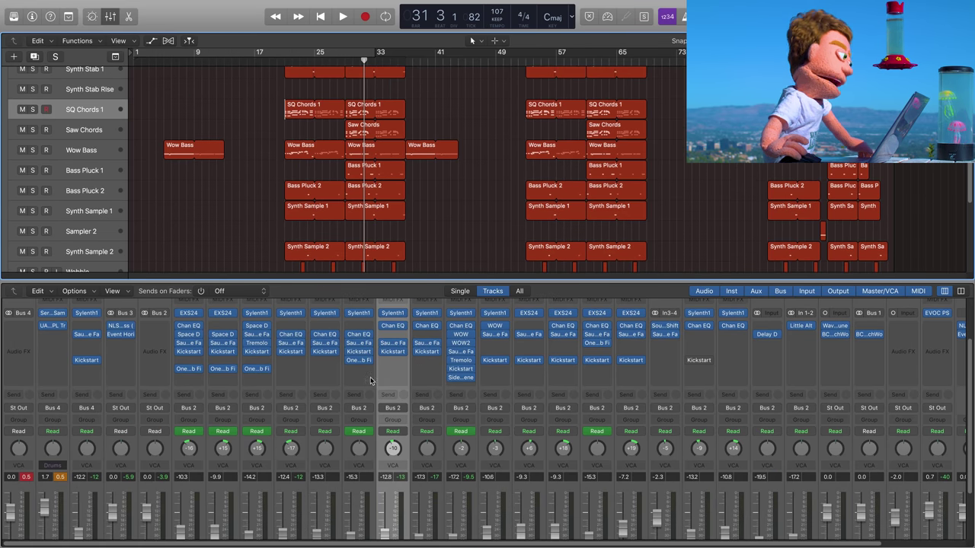
pyautogui.click(393, 344)
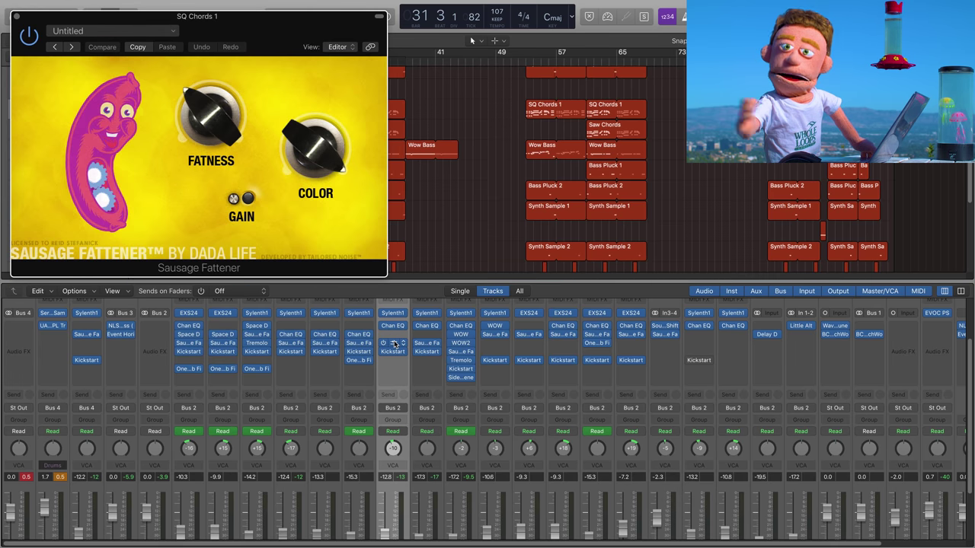
pyautogui.click(394, 345)
# Step: Insert the XLN Audio RC-20 Retro Color plug-in in stereo after Kickstart on the SQ Chords 1 channel
pyautogui.click(395, 352)
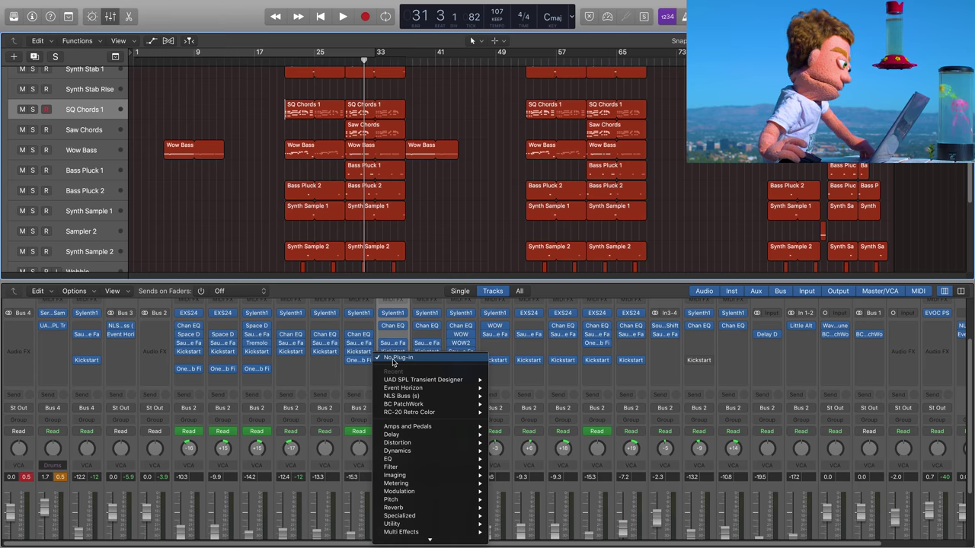
pyautogui.moveTo(473, 539)
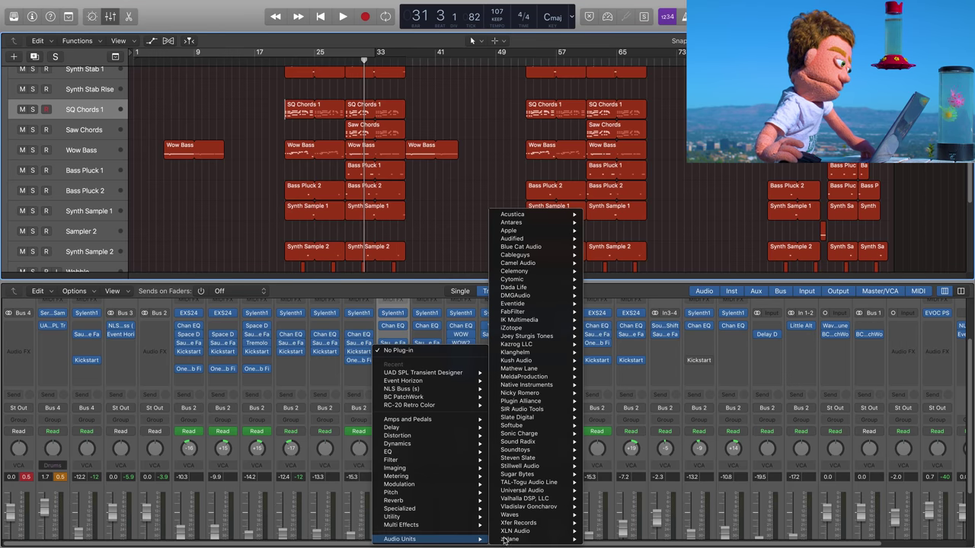
pyautogui.moveTo(537, 508)
pyautogui.moveTo(549, 525)
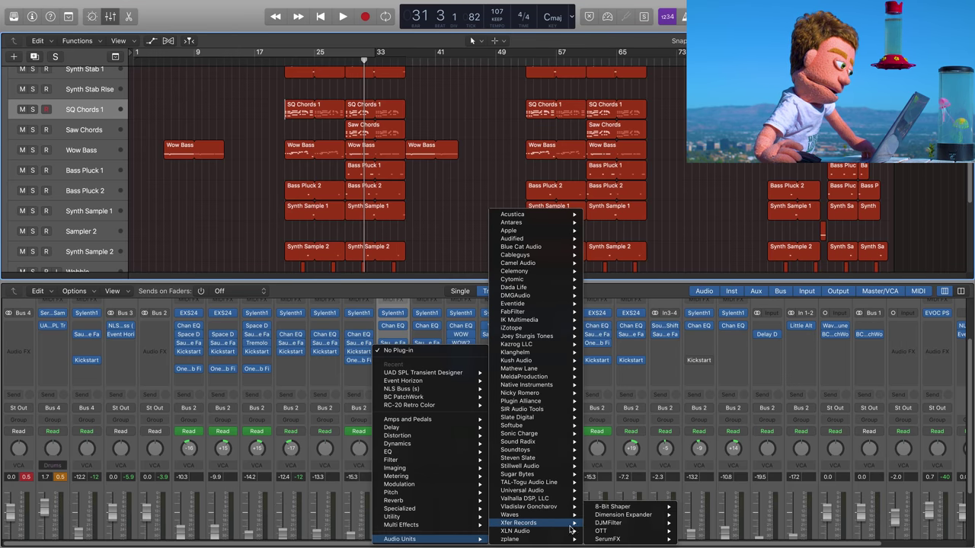
pyautogui.moveTo(633, 533)
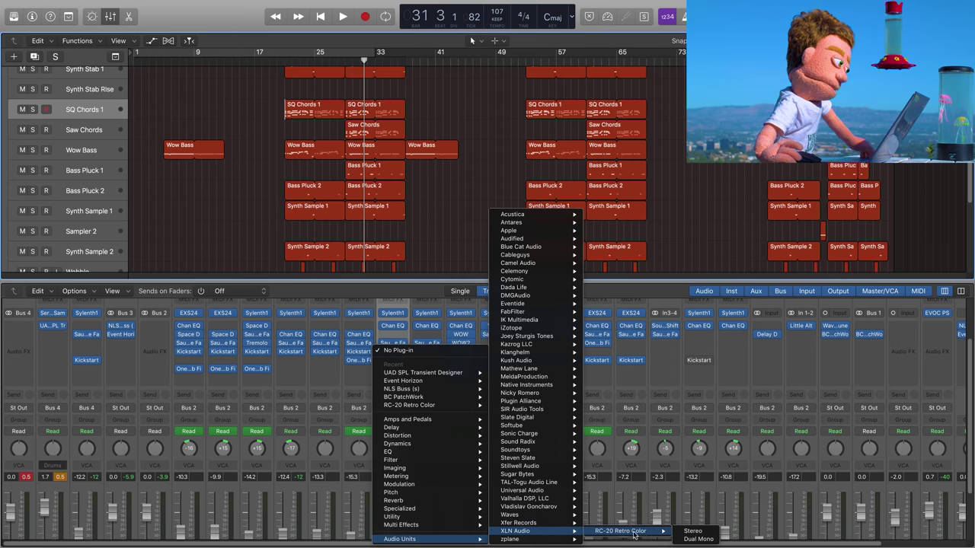
pyautogui.click(684, 530)
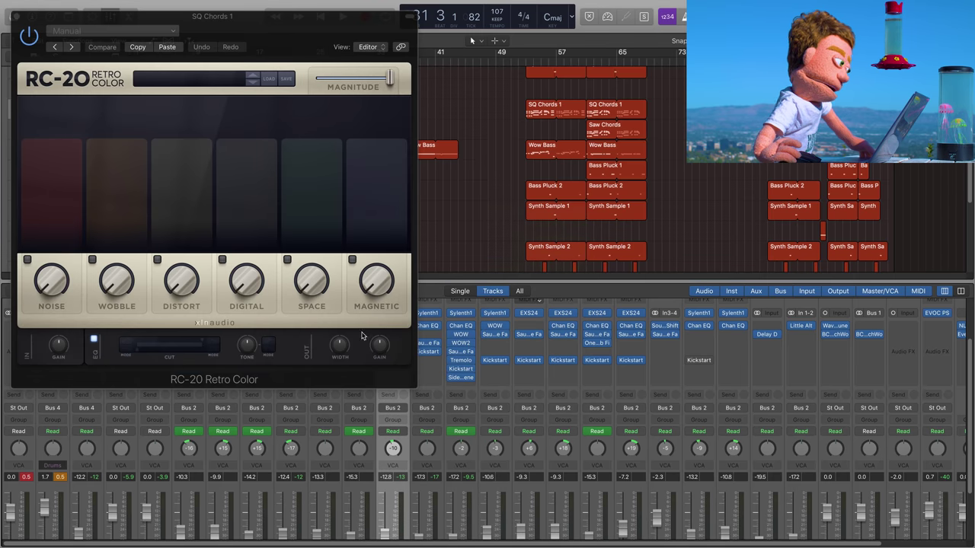
# Step: Load the Vinyl 1 preset in RC-20, switch Noise off and fine-tune the Wobble amount with its stereo option on
pyautogui.click(28, 259)
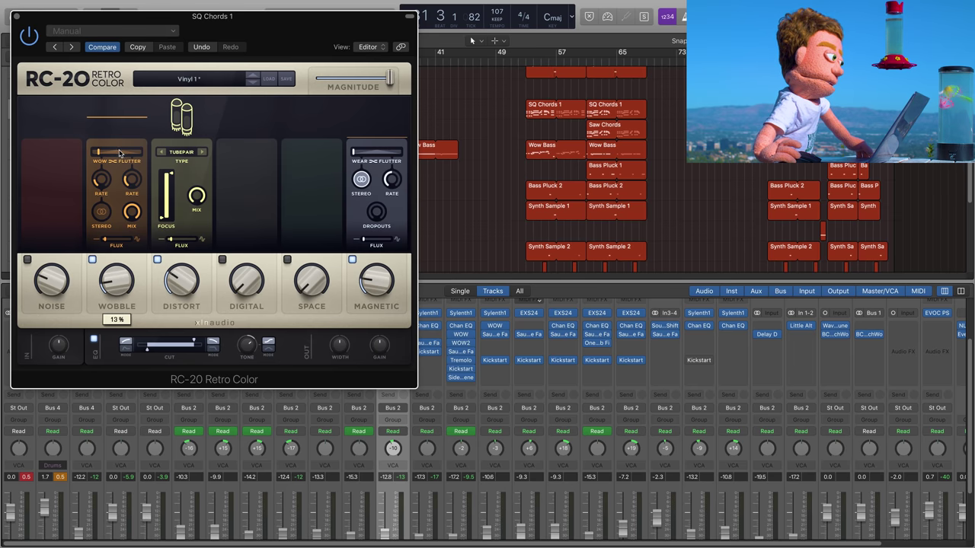
pyautogui.moveTo(116, 280); pyautogui.dragTo(116, 244)
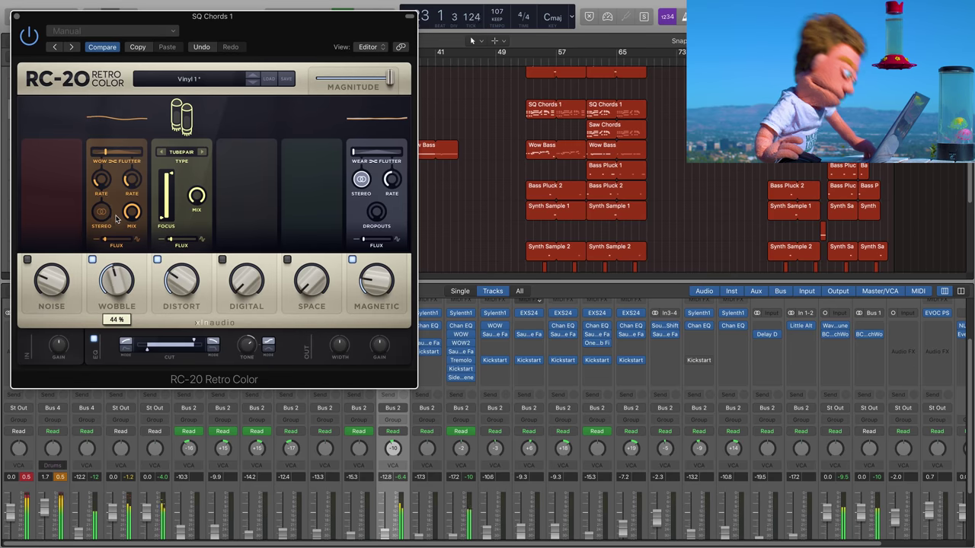
pyautogui.moveTo(112, 272); pyautogui.dragTo(114, 287)
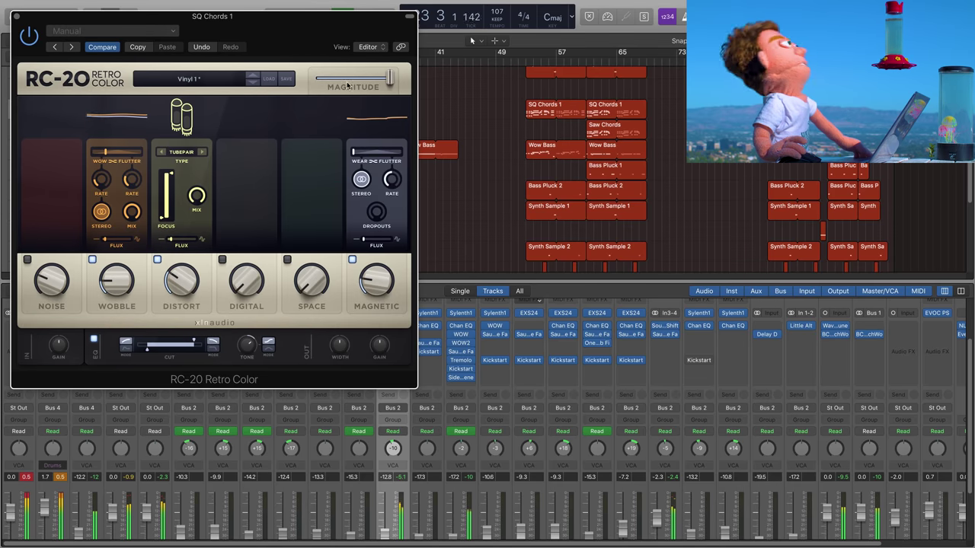
pyautogui.moveTo(266, 16); pyautogui.dragTo(242, 8)
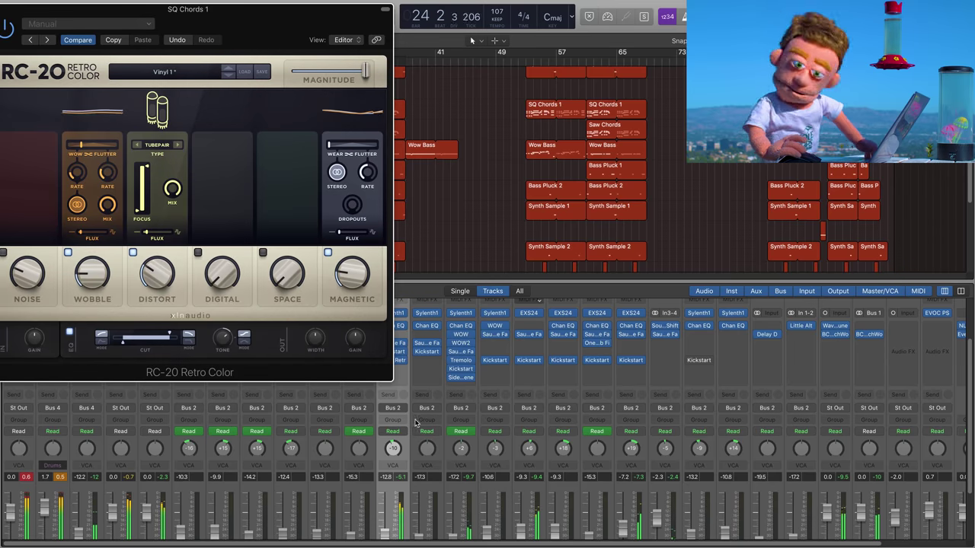
# Step: Pan SQ Chords 1 to -16, Saw Chords to +36 and Wow Bass to -5 during playback, briefly soloing Saw Chords
pyautogui.scroll(-3, 447, 432)
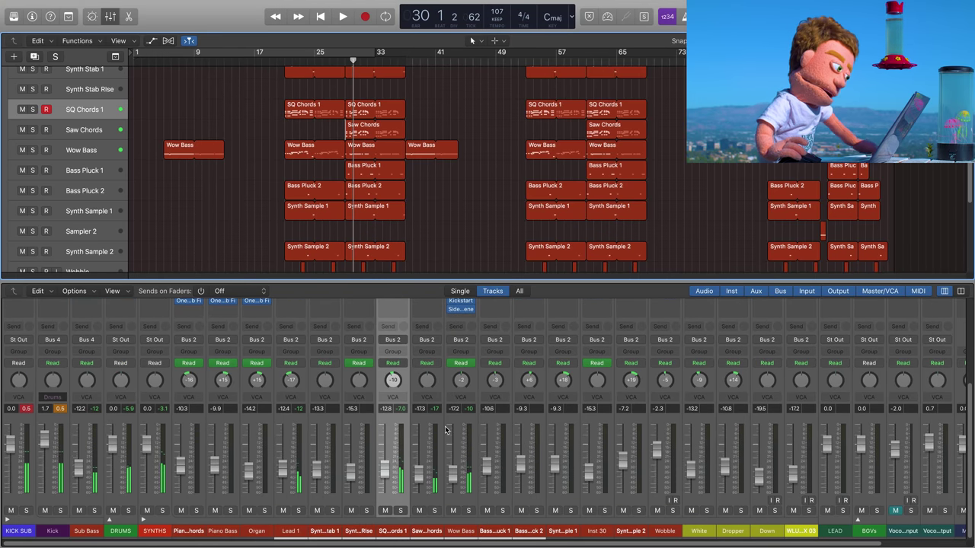
pyautogui.press('space')
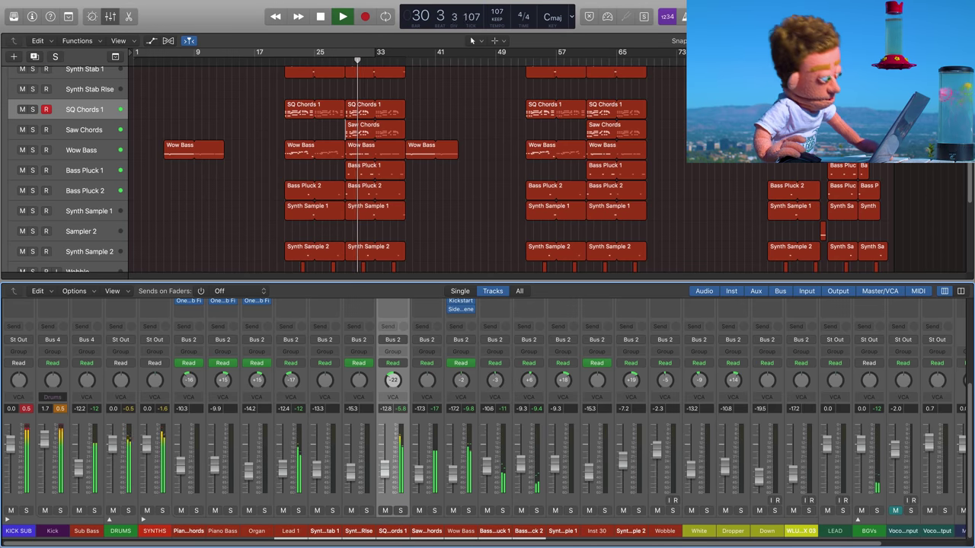
pyautogui.click(435, 510)
pyautogui.click(434, 510)
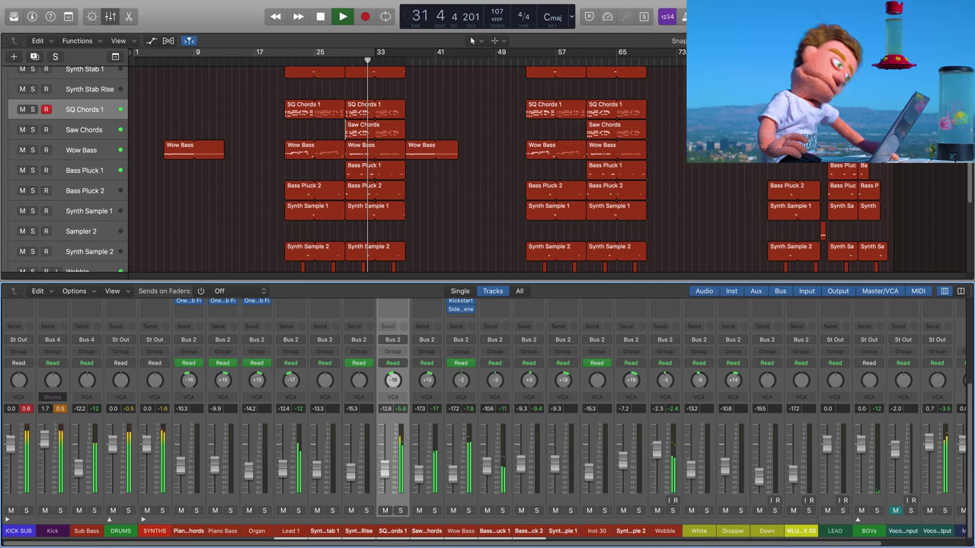
pyautogui.moveTo(427, 379)
pyautogui.mouseDown()
pyautogui.moveTo(427, 358)
pyautogui.moveTo(427, 381)
pyautogui.mouseUp()
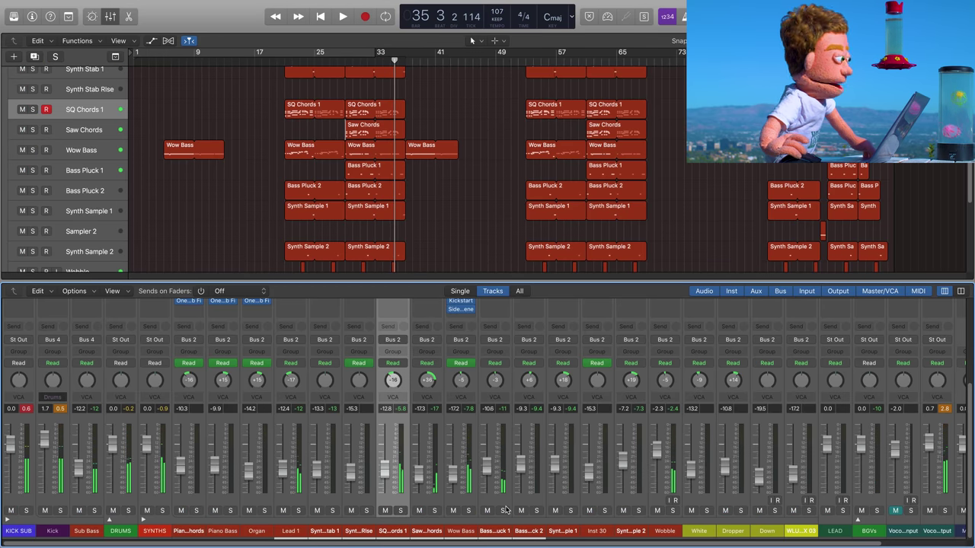
# Step: Solo Bass Pluck 1 during playback, pan it to +6 and clear the solo
pyautogui.click(502, 510)
pyautogui.press('space')
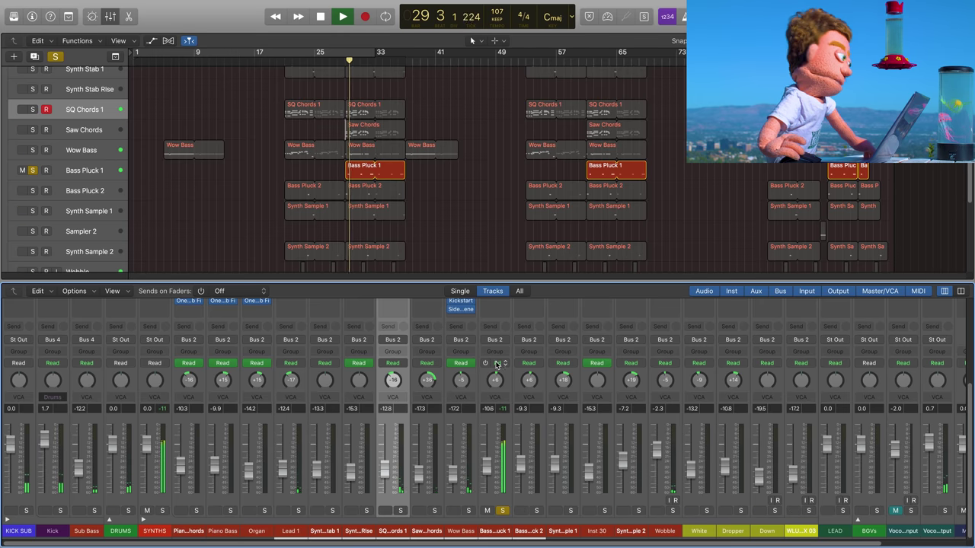
pyautogui.click(502, 511)
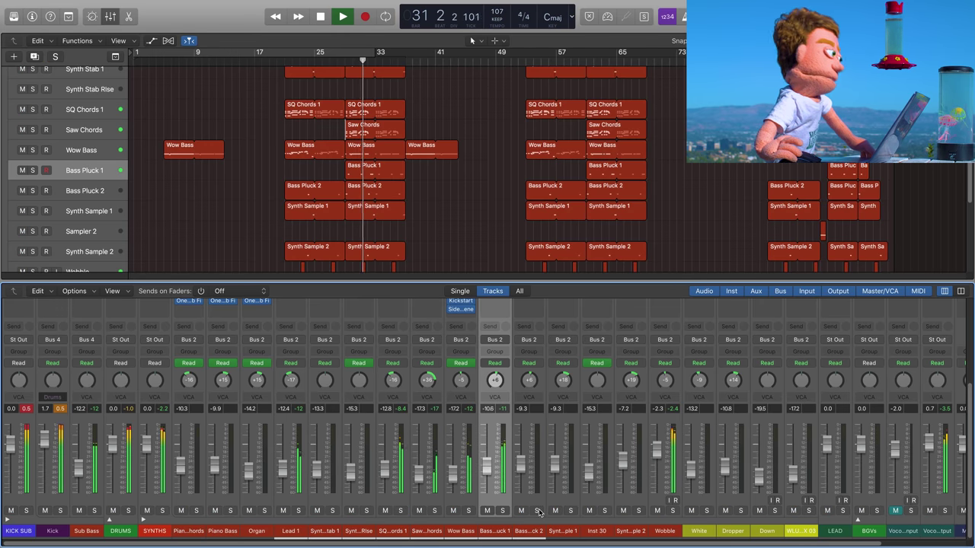
# Step: Briefly solo Bass Pluck 2 during playback, examine the synth channels' levels, panning and plug-ins, and hide the mixer
pyautogui.click(538, 511)
pyautogui.click(538, 511)
pyautogui.scroll(2, 539, 502)
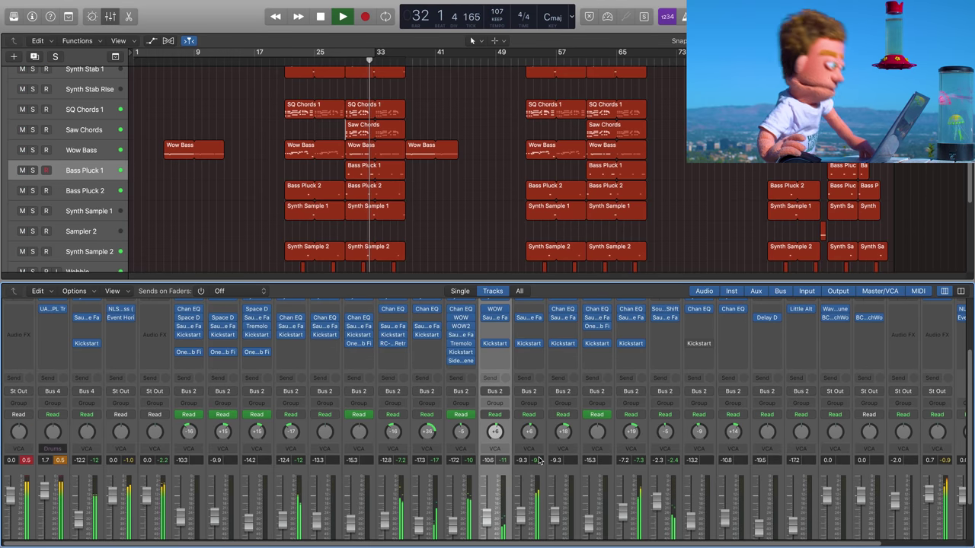
pyautogui.scroll(-1, 539, 460)
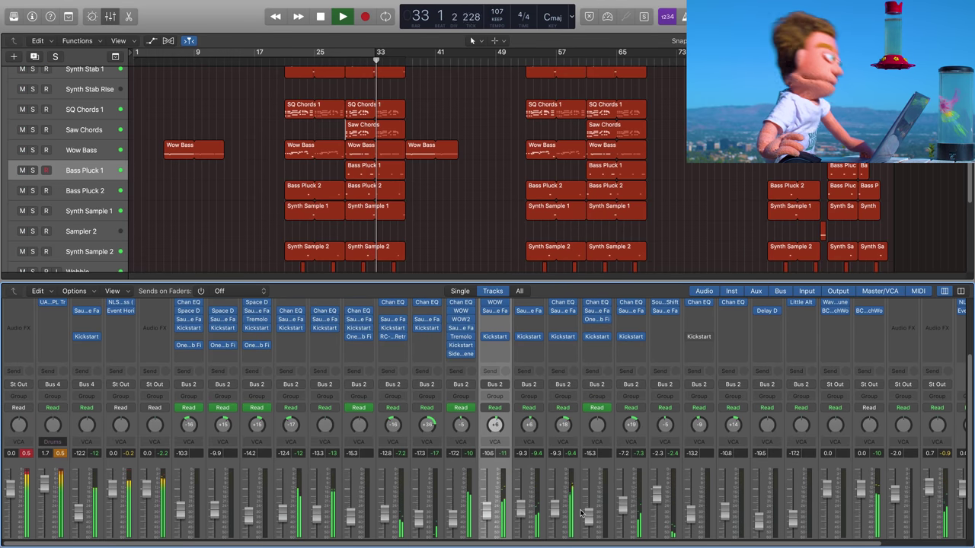
pyautogui.scroll(-2, 580, 511)
pyautogui.scroll(3, 581, 499)
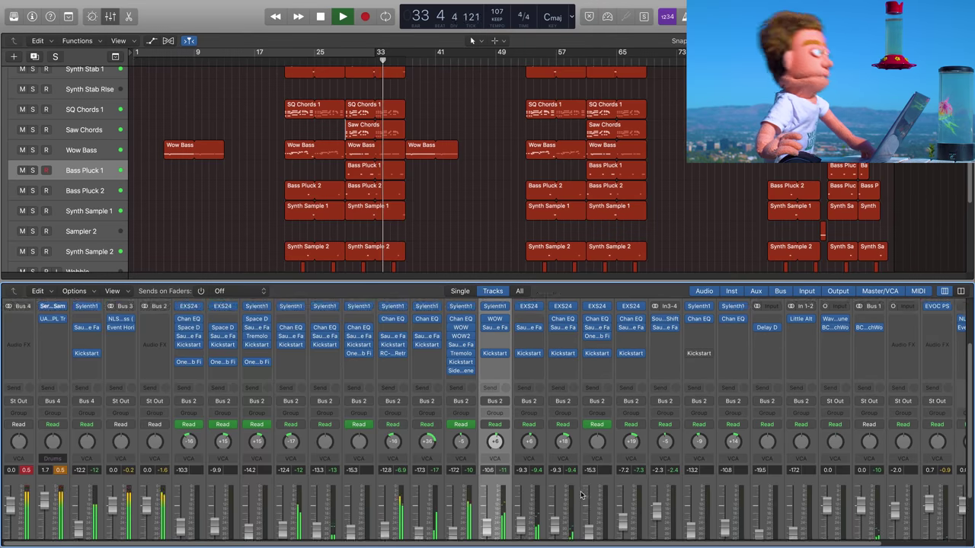
pyautogui.scroll(5, 580, 495)
pyautogui.scroll(5, 204, 107)
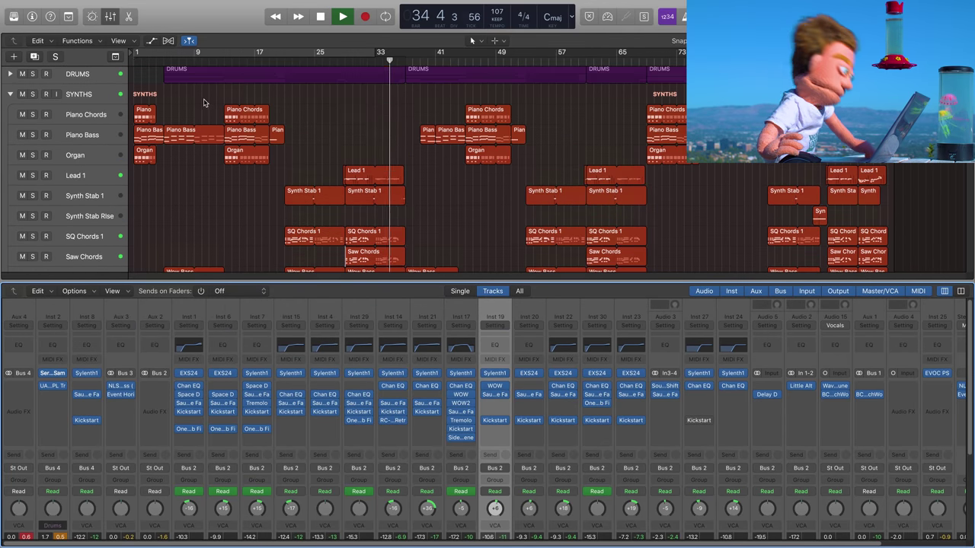
pyautogui.press('x')
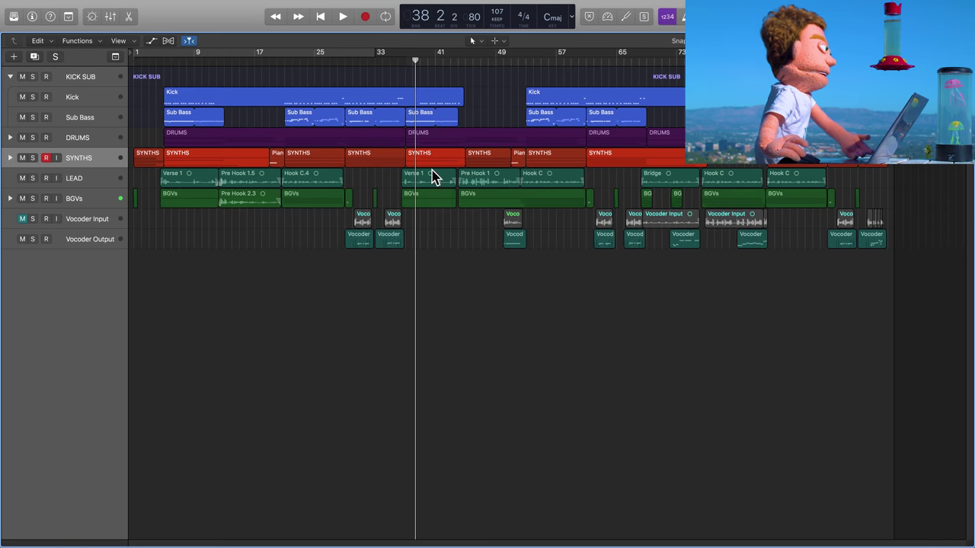
# Step: Add a Bus 5 send to the LEAD vocal channel and name the bus's aux channel LEAD VOX
pyautogui.click(83, 181)
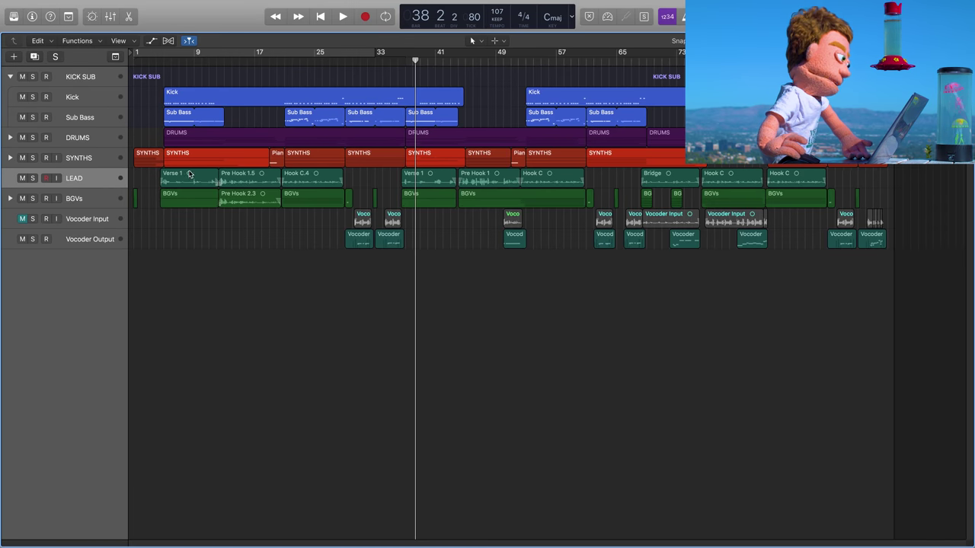
pyautogui.press('x')
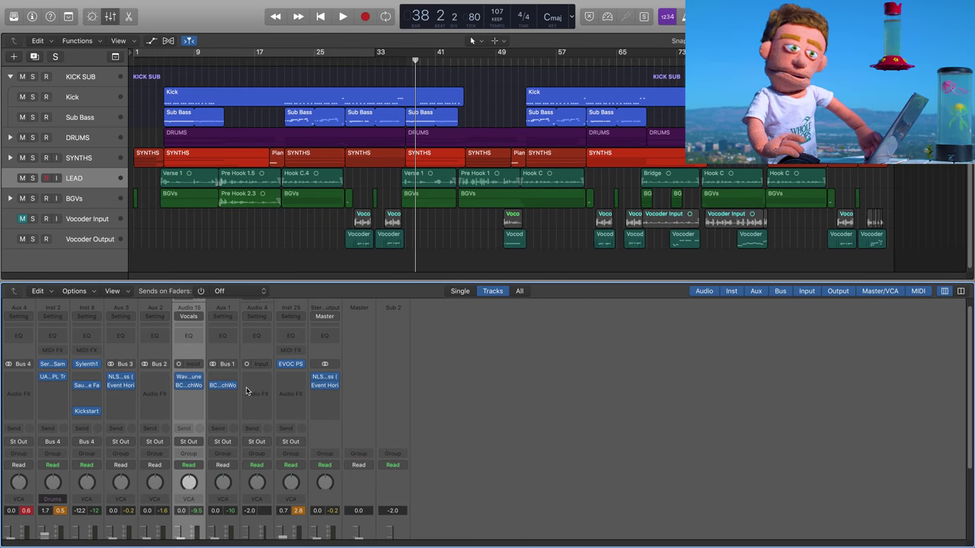
pyautogui.scroll(-5, 229, 385)
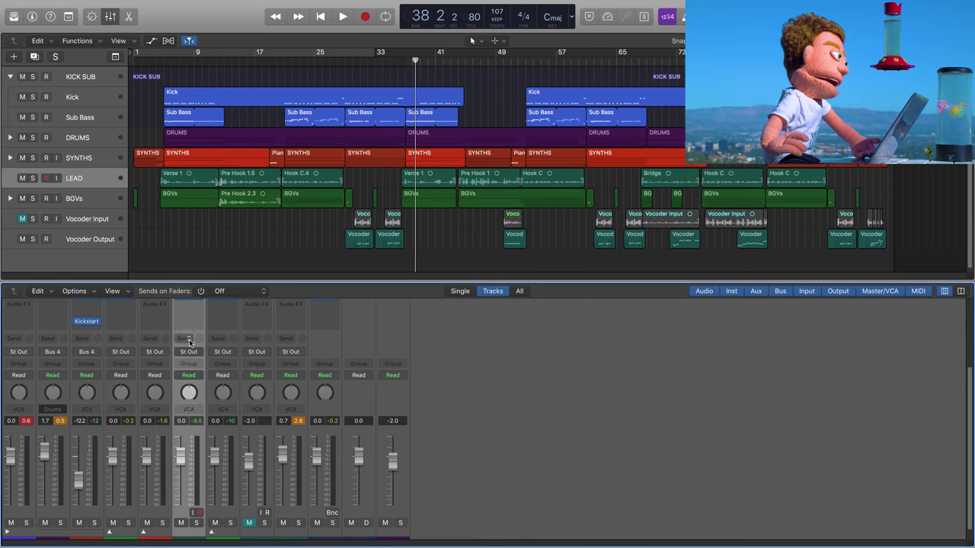
pyautogui.click(187, 342)
pyautogui.moveTo(197, 397)
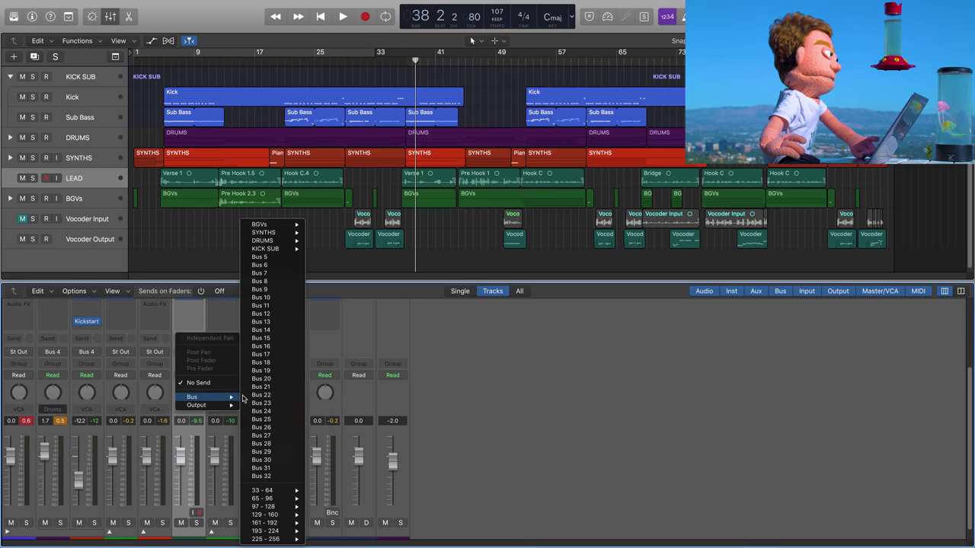
pyautogui.click(279, 257)
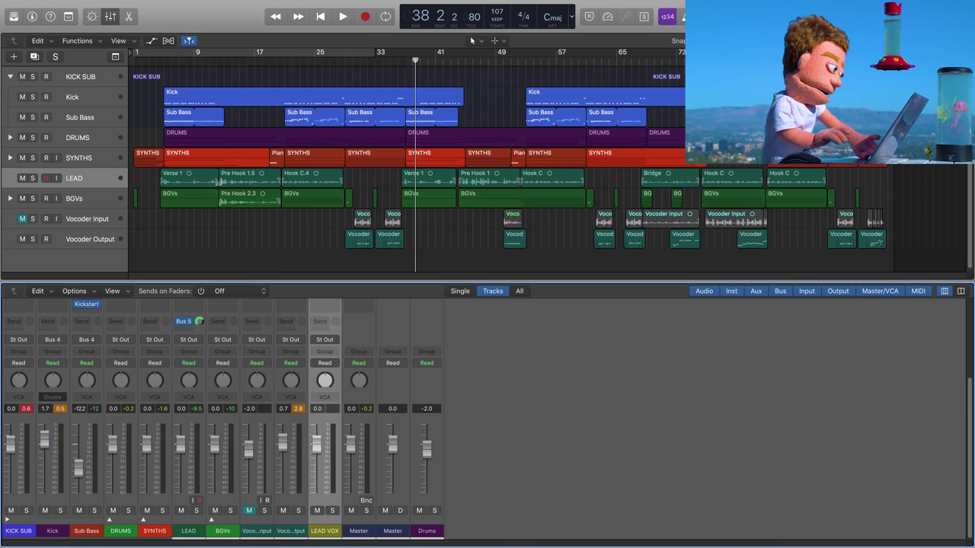
# Step: Insert the Waves F6 (s) plug-in on the SYNTHS bus and set band 1's sidechain source to external
pyautogui.scroll(1, 317, 532)
pyautogui.scroll(5, 317, 520)
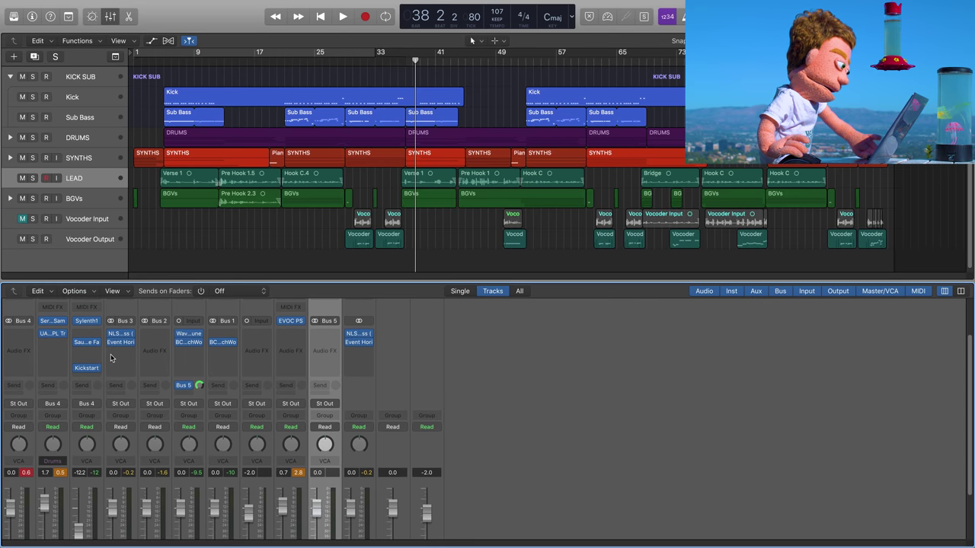
pyautogui.scroll(5, 111, 358)
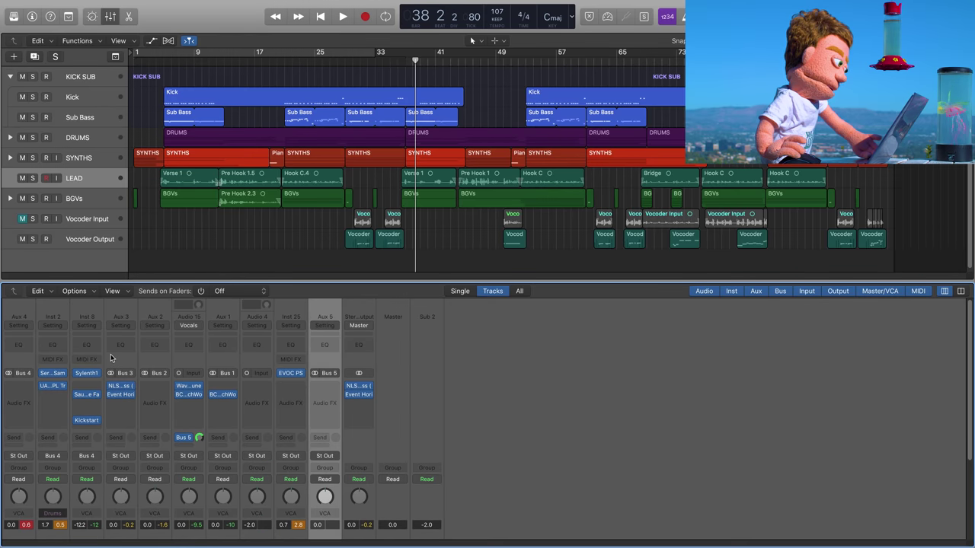
pyautogui.click(154, 403)
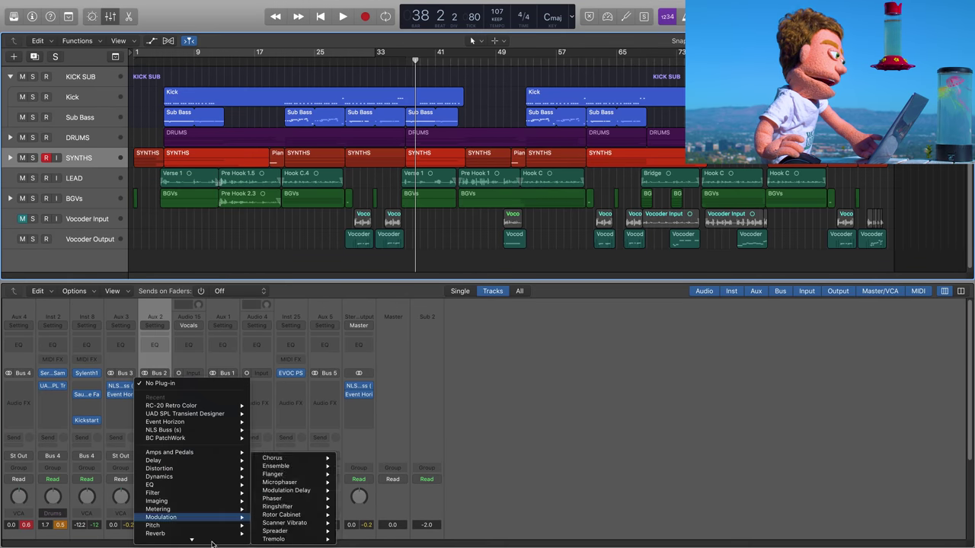
pyautogui.moveTo(161, 540)
pyautogui.moveTo(312, 515)
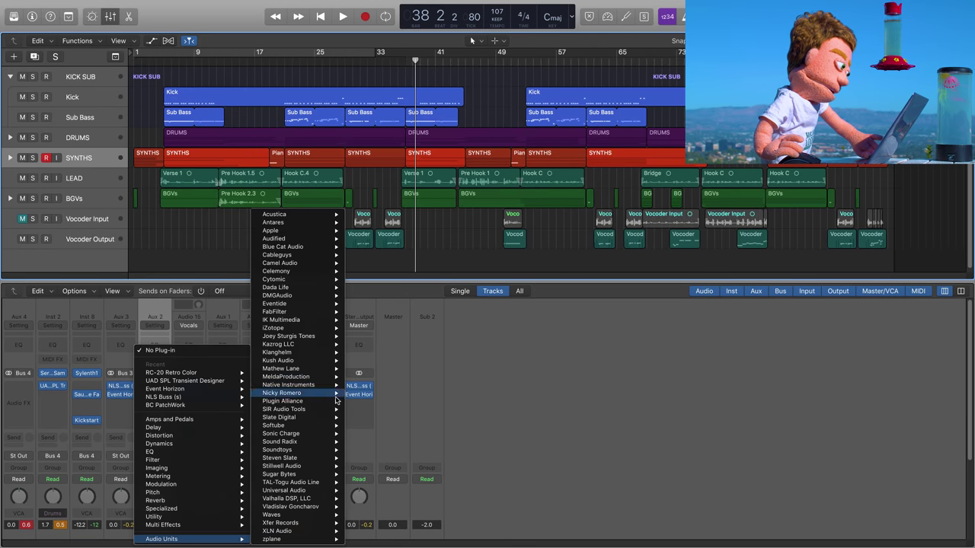
pyautogui.click(405, 299)
pyautogui.click(404, 308)
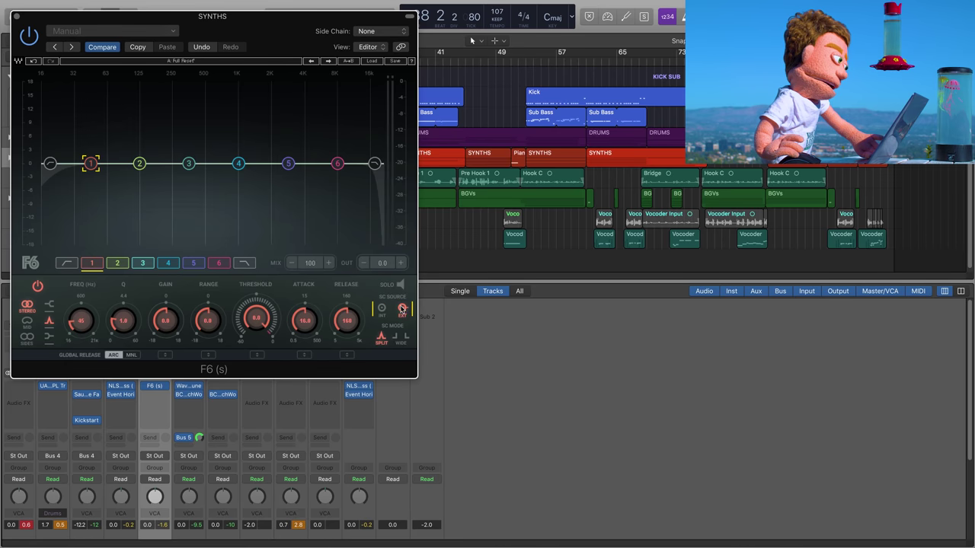
# Step: Set F6 band 5 to about 2888 Hz with -4.9 range, -30.8 threshold and external Bus 5 sidechain, audition it and close the plug-in
pyautogui.click(193, 263)
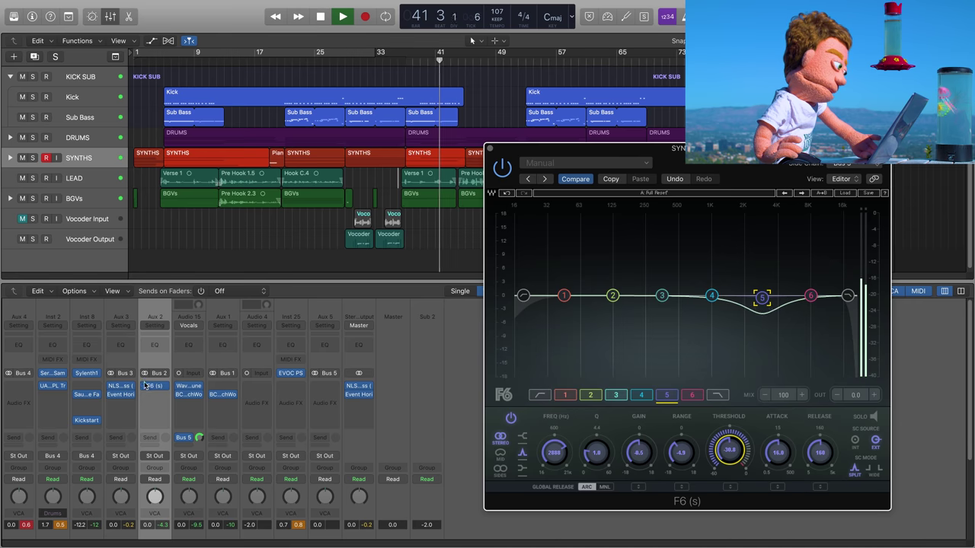
pyautogui.press('space')
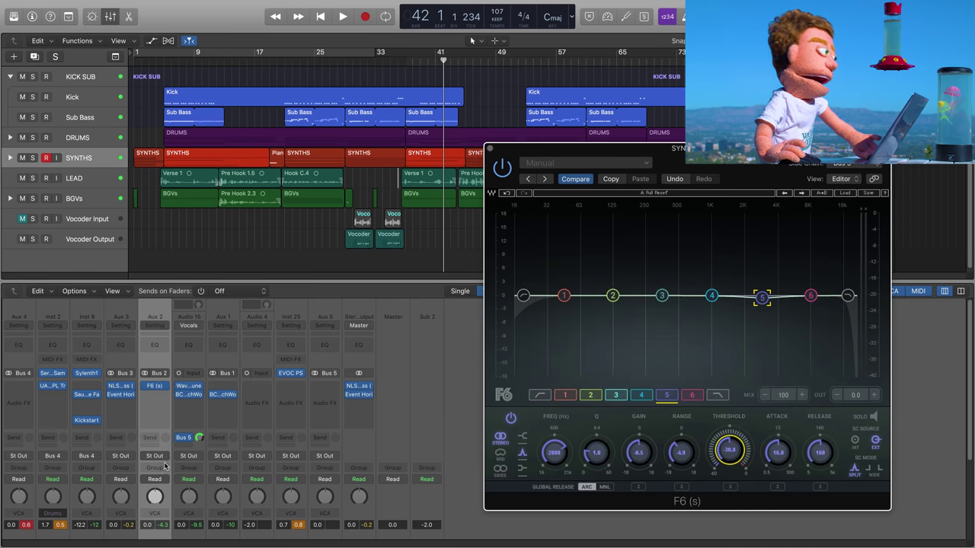
pyautogui.scroll(-3, 165, 460)
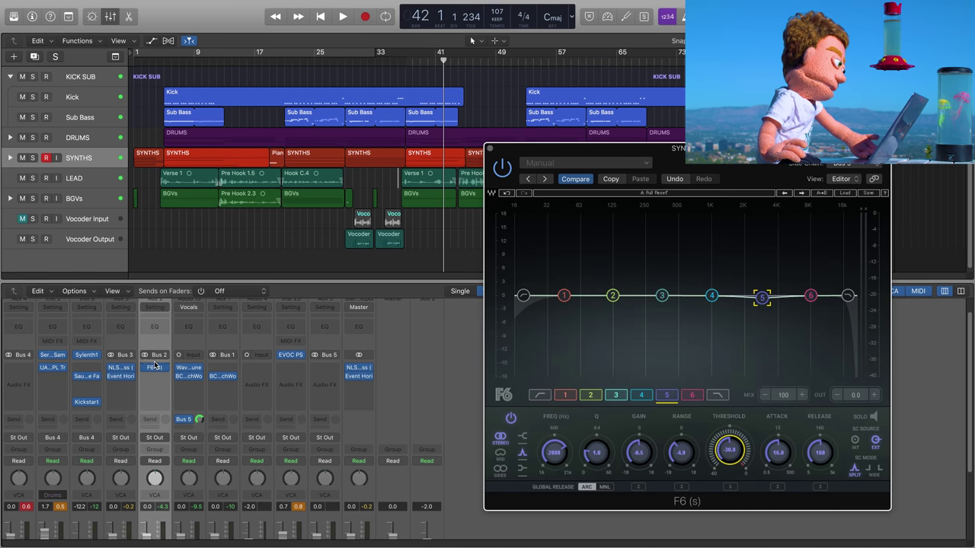
pyautogui.press('space')
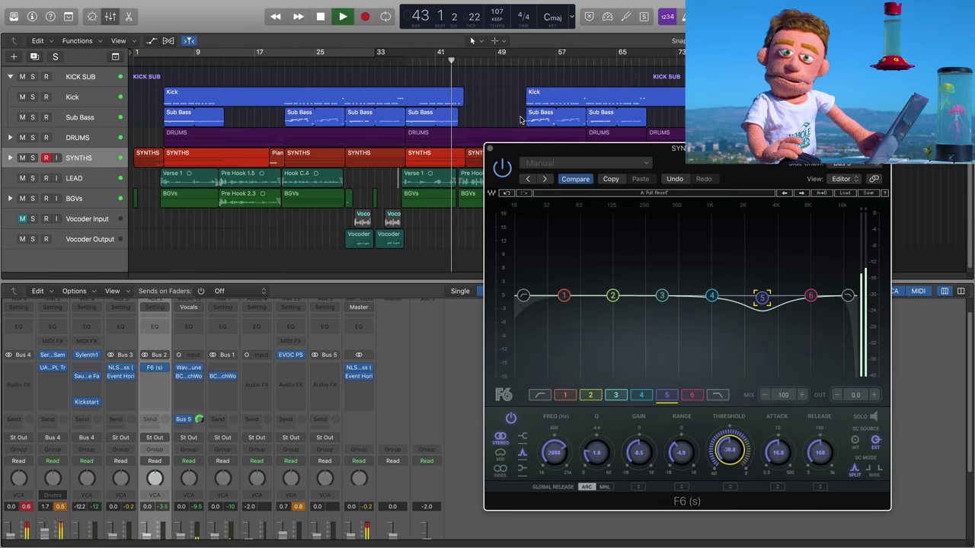
pyautogui.click(491, 149)
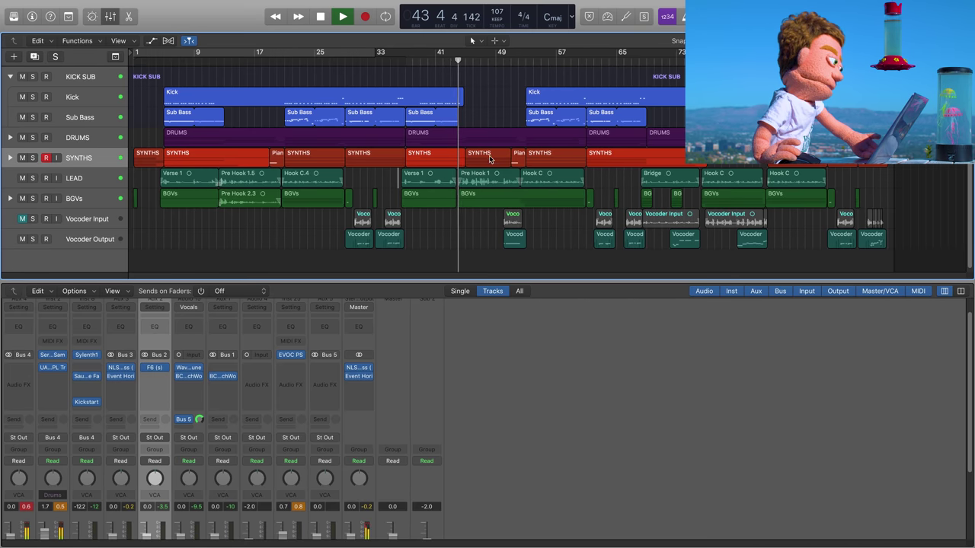
pyautogui.press('space')
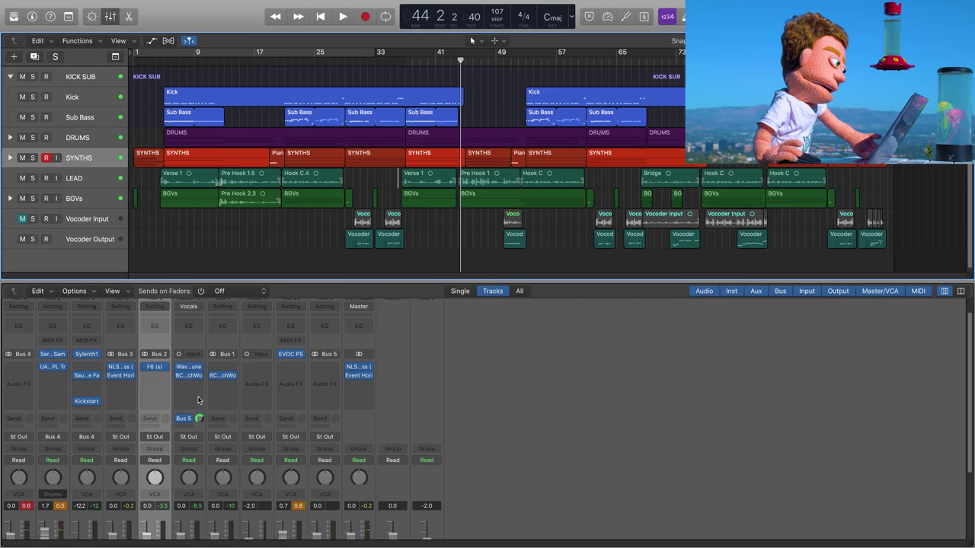
# Step: Clear the peak level readings on the mixer channels
pyautogui.scroll(-3, 196, 473)
pyautogui.scroll(2, 150, 411)
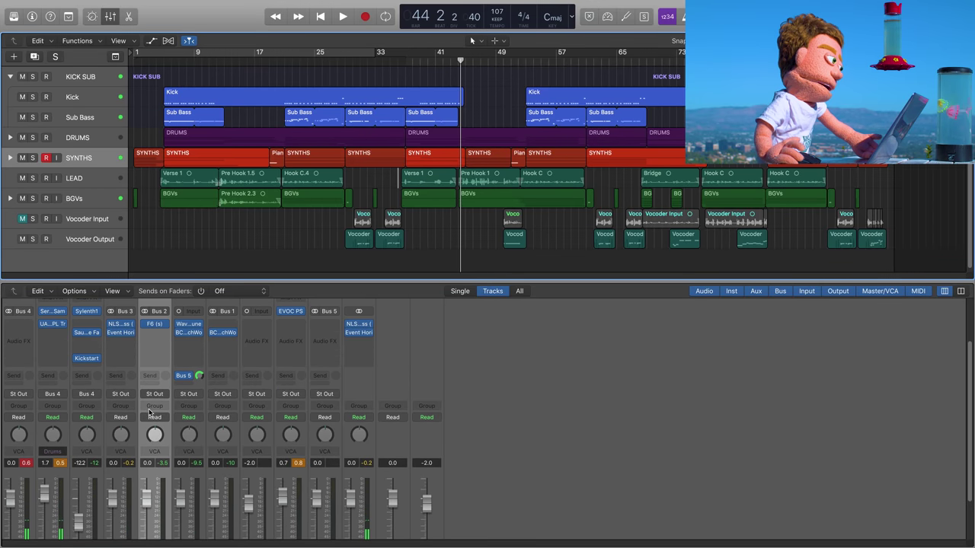
pyautogui.click(60, 464)
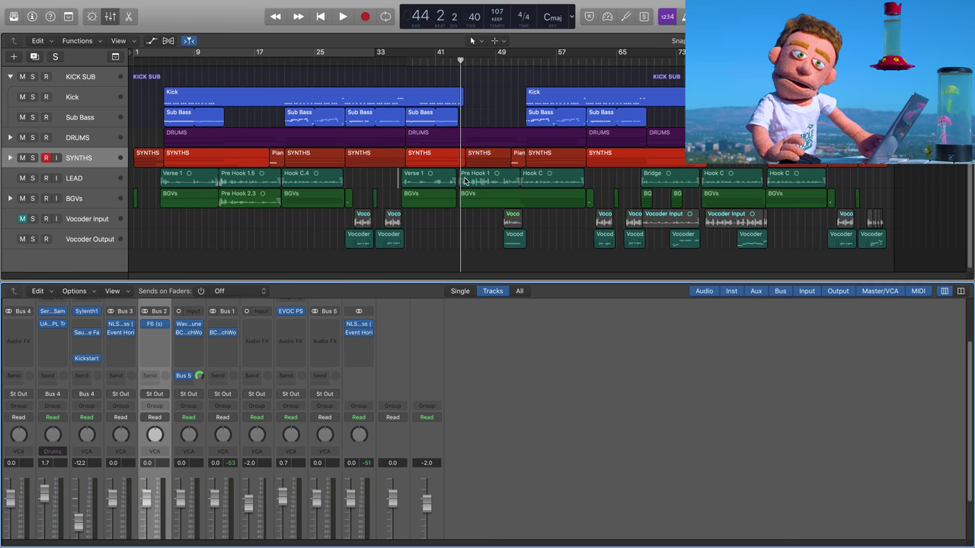
# Step: Audition the second pre-hook from bar 45, mute the LEAD VOX aux and unmute Vocoder Input
pyautogui.press('.')
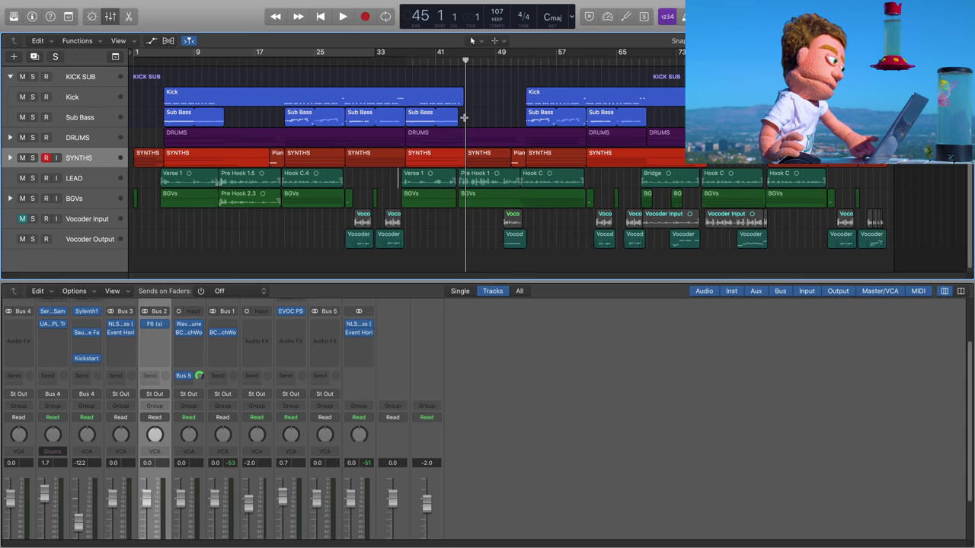
pyautogui.moveTo(464, 118); pyautogui.dragTo(467, 129)
pyautogui.press('space')
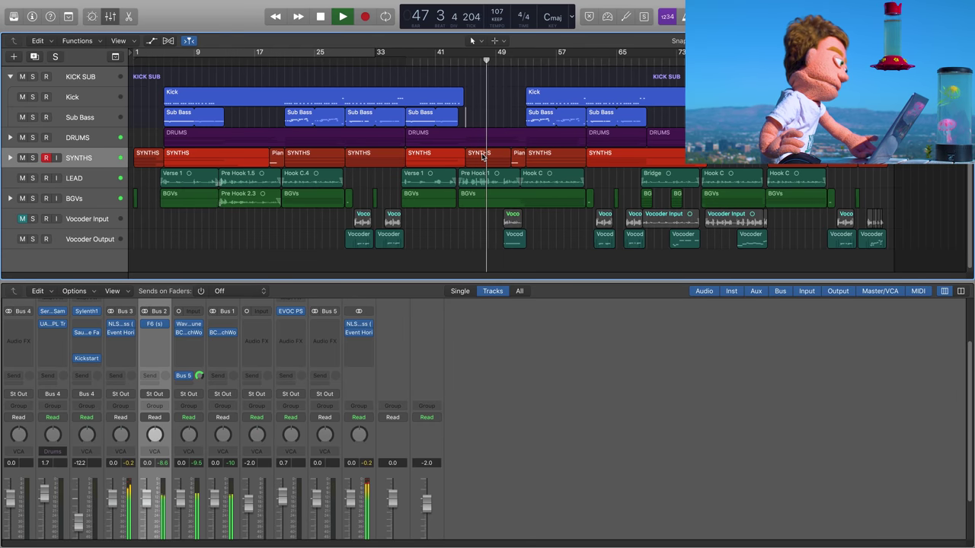
pyautogui.press('space')
pyautogui.scroll(-3, 307, 379)
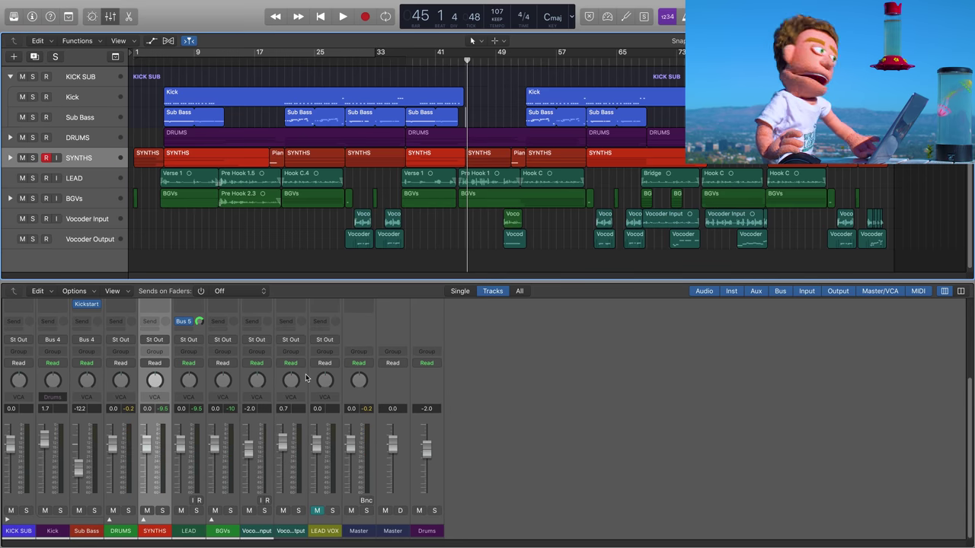
# Step: Insert the Waves Center (s) plug-in in stereo after F6 on the SYNTHS bus, with Center slightly lowered and Sides slightly raised
pyautogui.scroll(3, 169, 354)
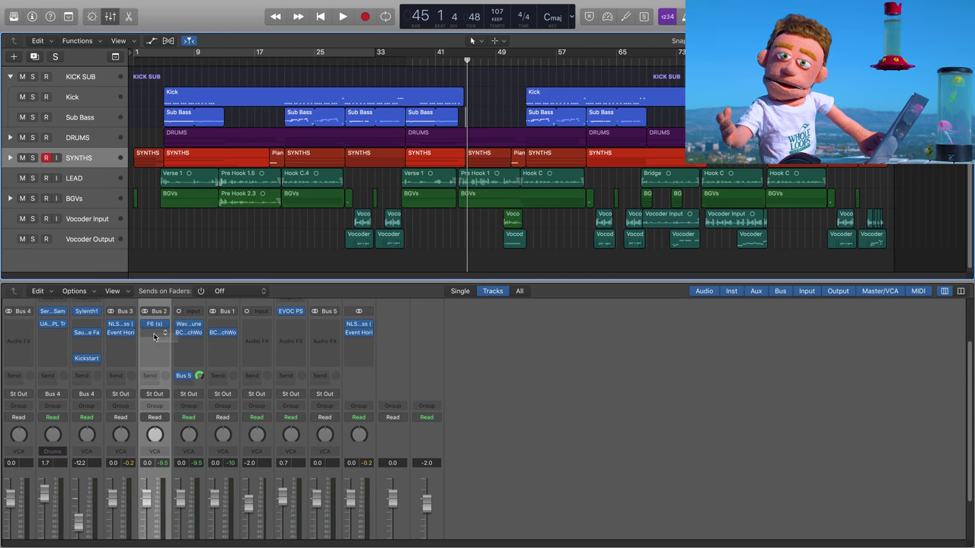
pyautogui.click(158, 333)
pyautogui.moveTo(243, 519)
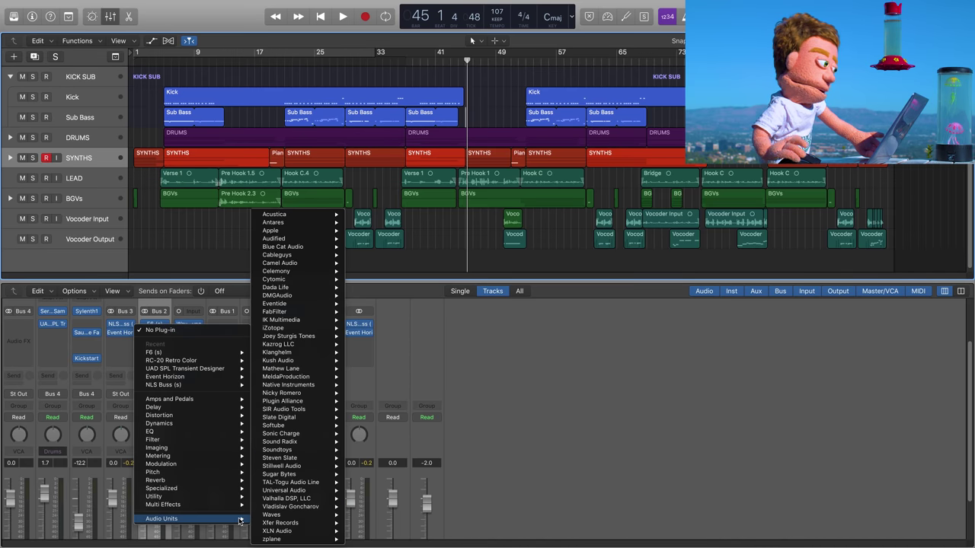
pyautogui.moveTo(313, 515)
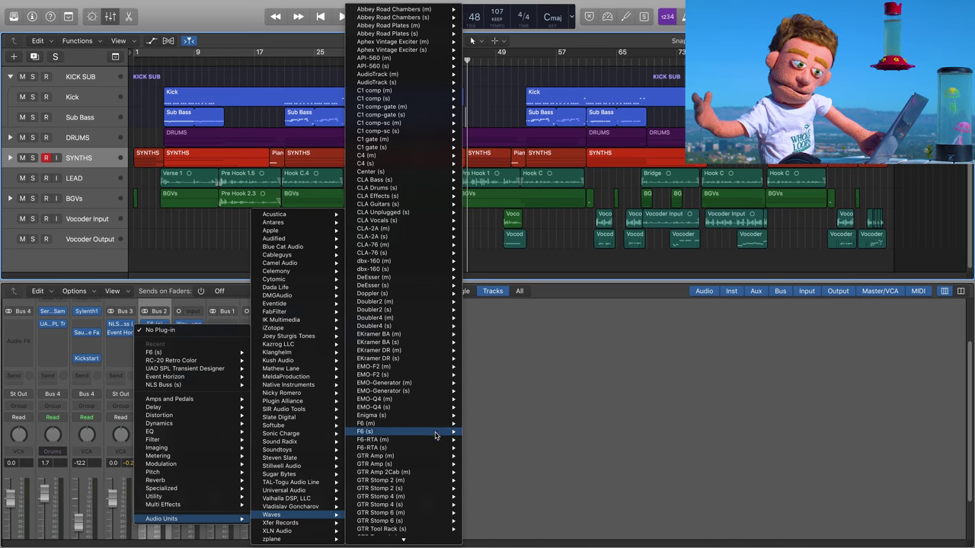
pyautogui.moveTo(442, 173)
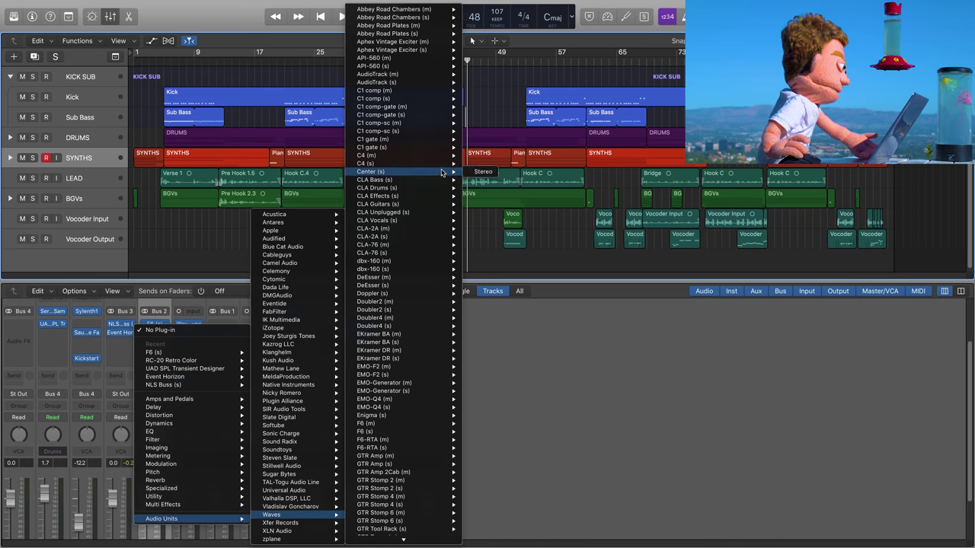
pyautogui.click(482, 172)
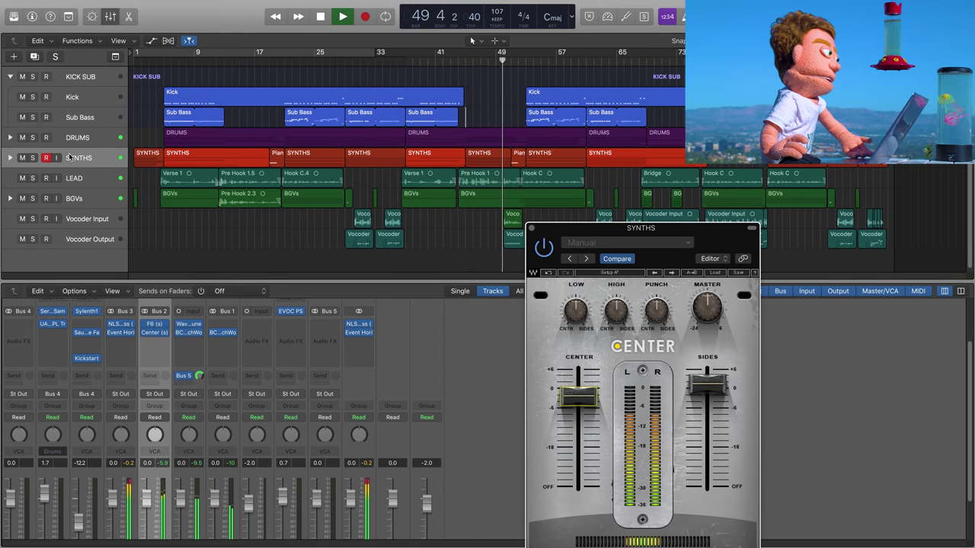
# Step: Show the track automation and examine the Center plug-in's automation parameters for the SYNTHS track during playback
pyautogui.press('a')
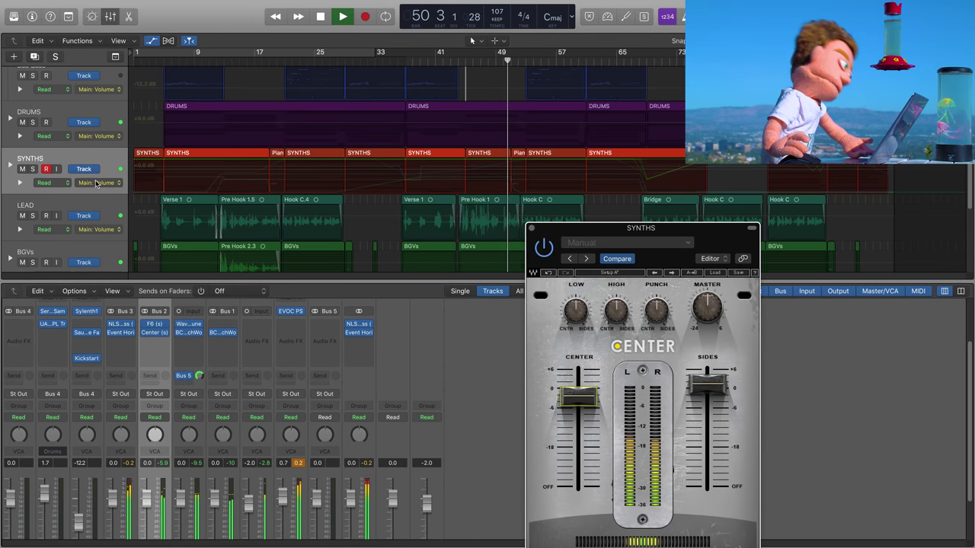
pyautogui.click(44, 183)
pyautogui.click(97, 184)
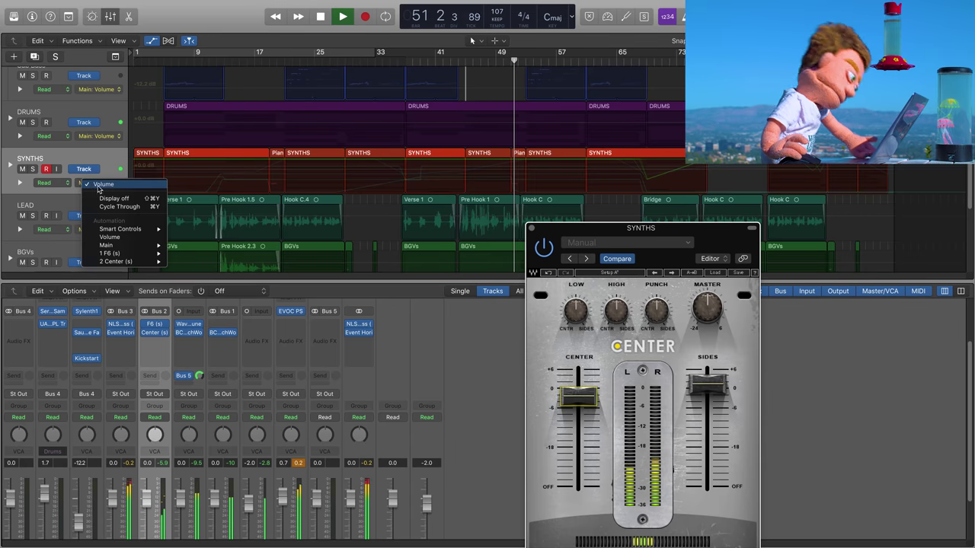
pyautogui.moveTo(171, 263)
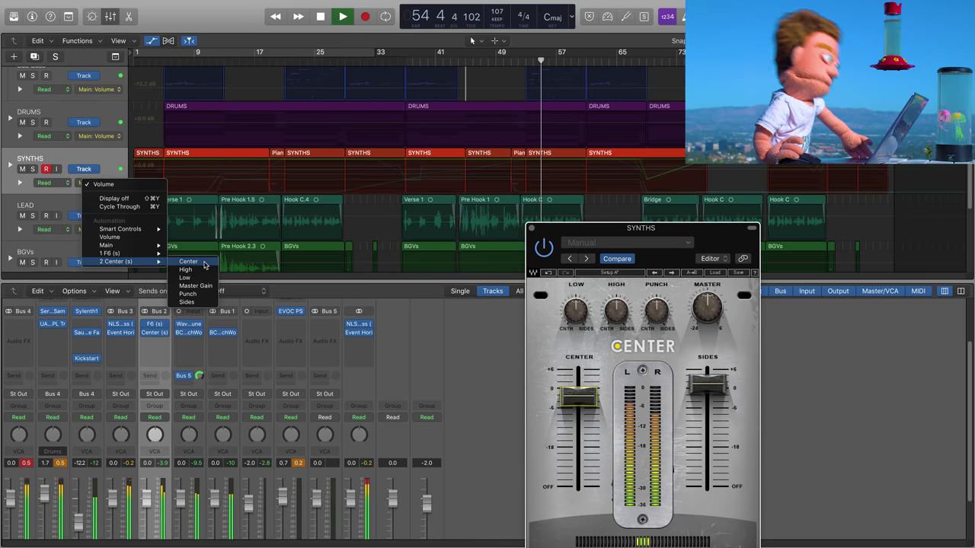
pyautogui.click(62, 197)
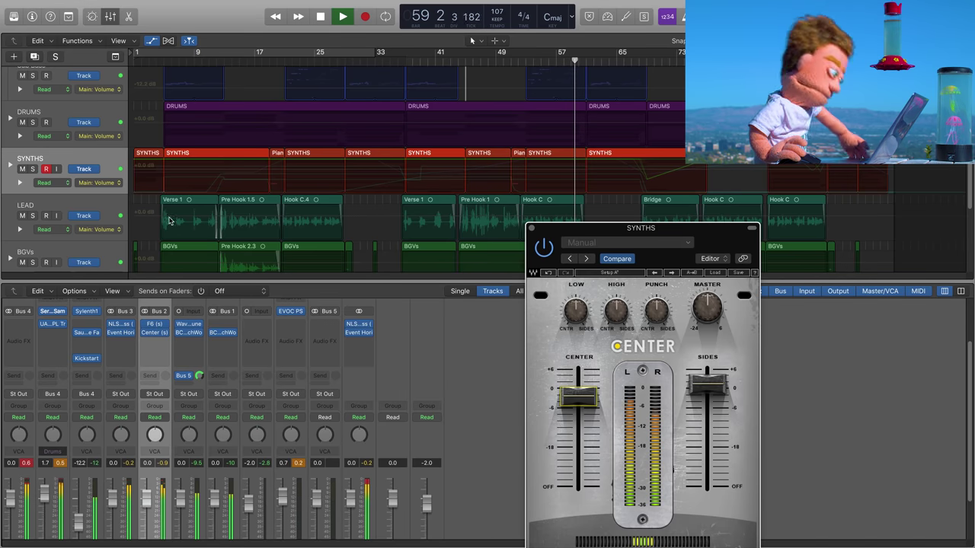
pyautogui.press('space')
pyautogui.click(95, 229)
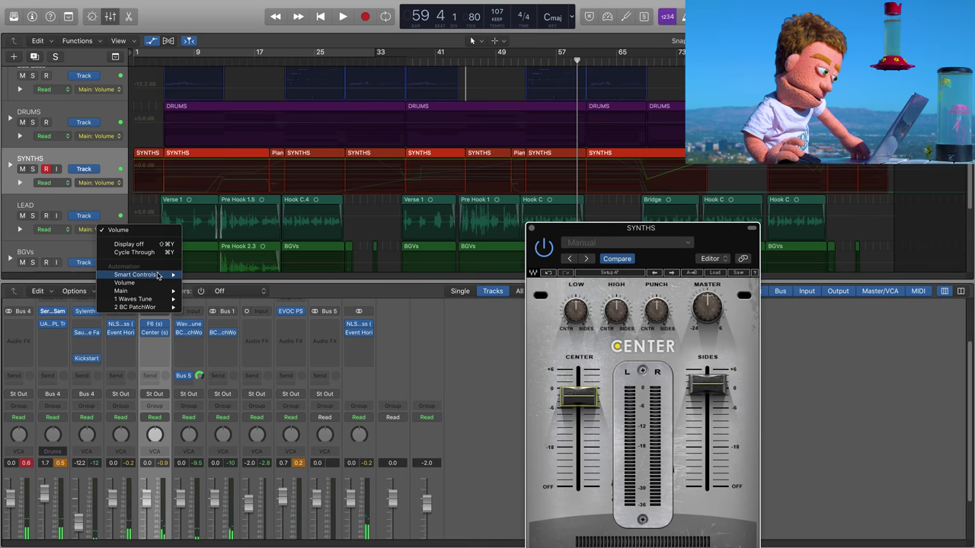
pyautogui.moveTo(167, 306)
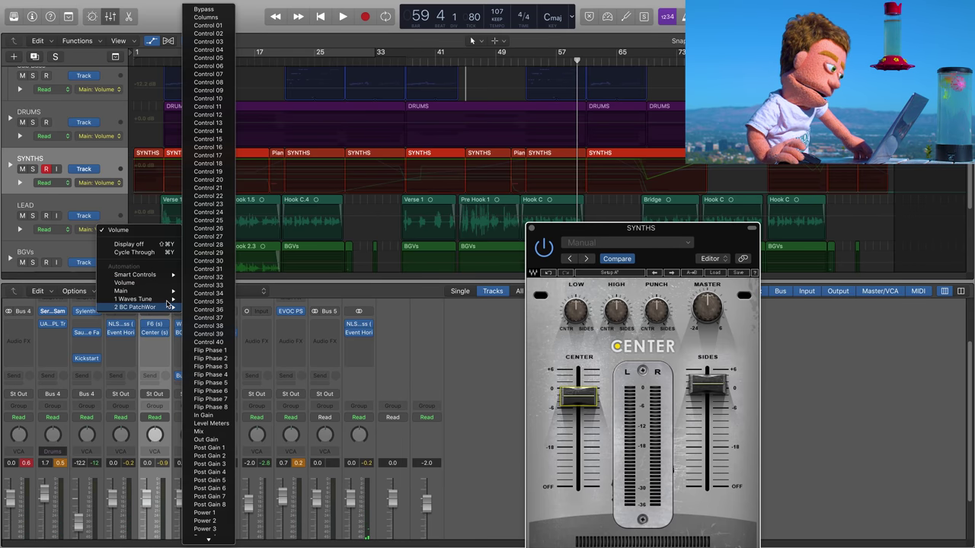
pyautogui.press('Escape')
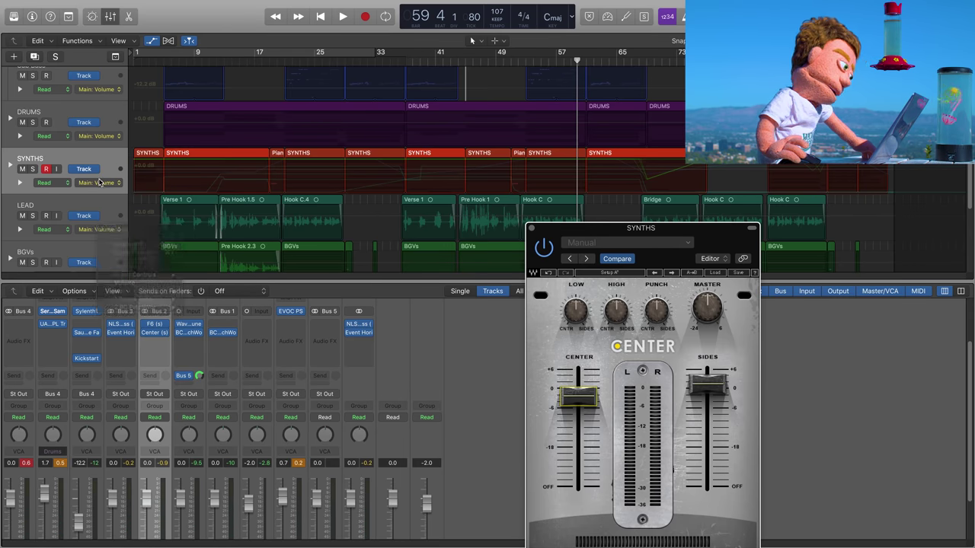
# Step: Automate the Center plug-in's Center parameter on the SYNTHS track, lowering it to -5.9 where Hook C begins near bar 52
pyautogui.press('space')
pyautogui.click(522, 164)
pyautogui.moveTo(528, 168)
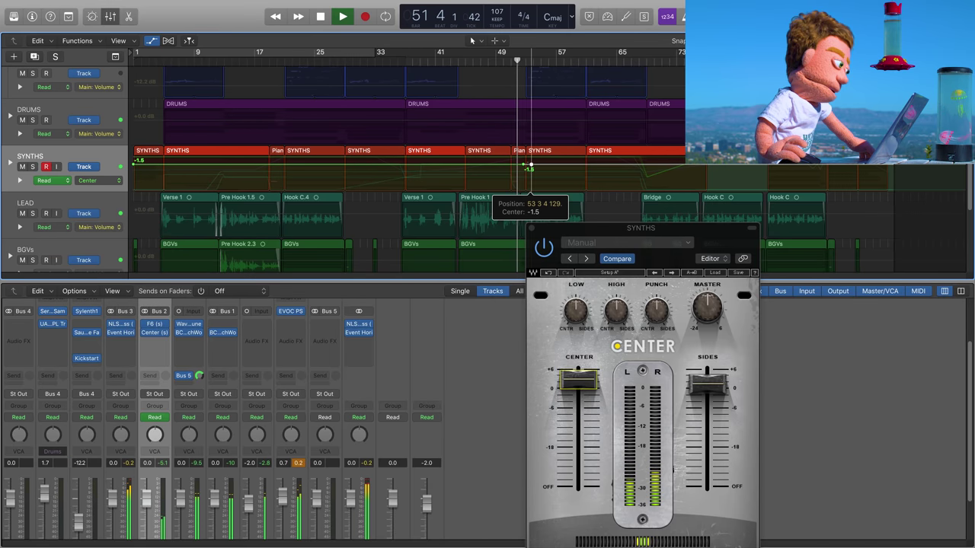
pyautogui.moveTo(525, 167); pyautogui.dragTo(524, 169)
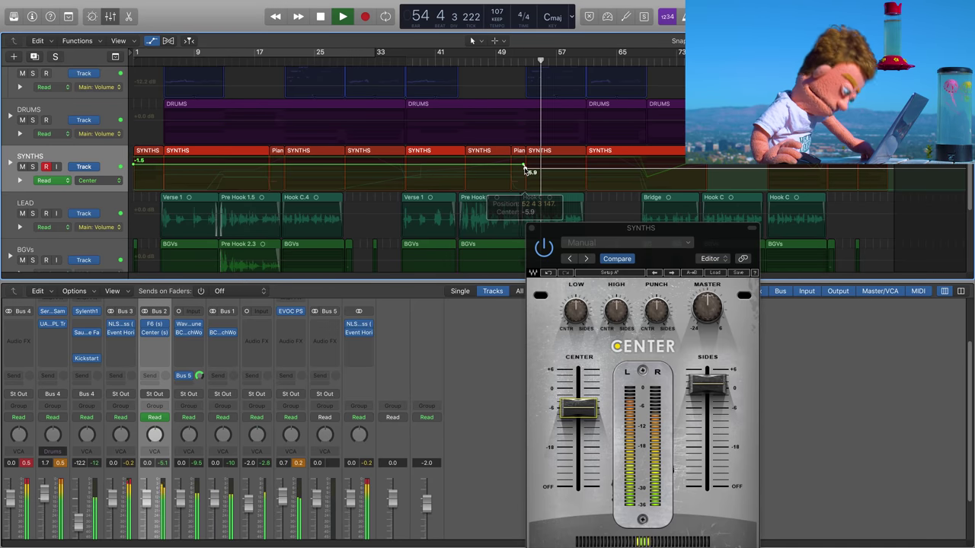
# Step: Hold the SYNTHS Center automation at -5.9 through Hook C and raise it to 2.5 where the hook ends near bar 61
pyautogui.click(581, 168)
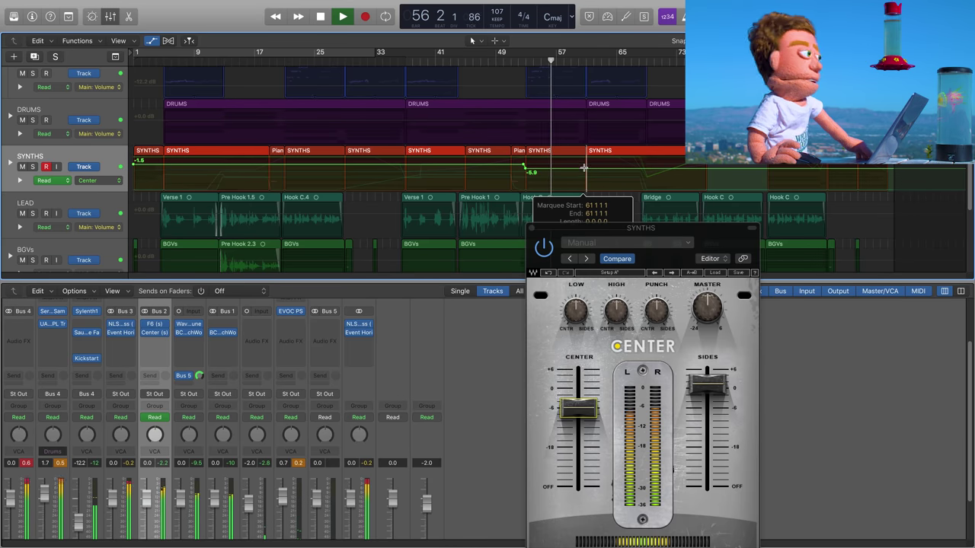
pyautogui.click(580, 167)
pyautogui.click(581, 169)
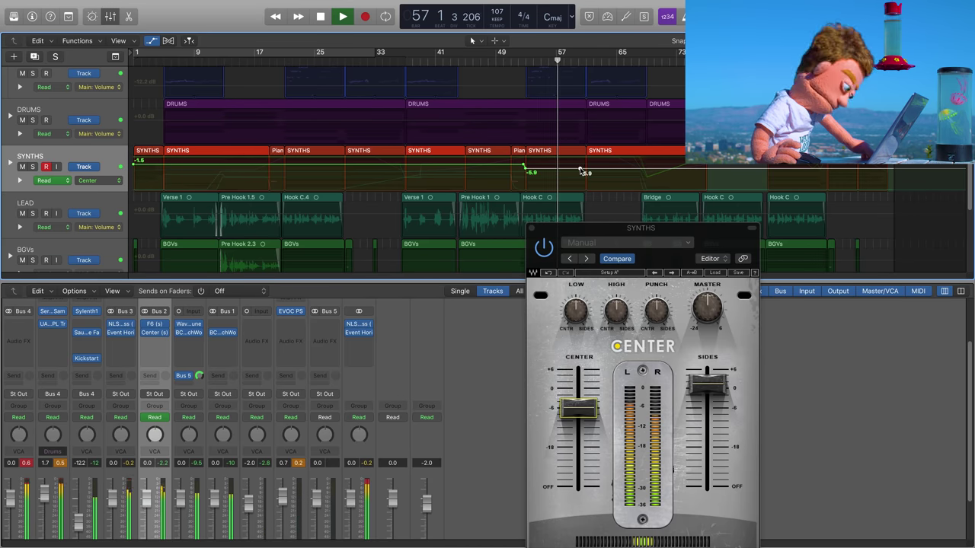
pyautogui.moveTo(586, 171); pyautogui.dragTo(586, 164)
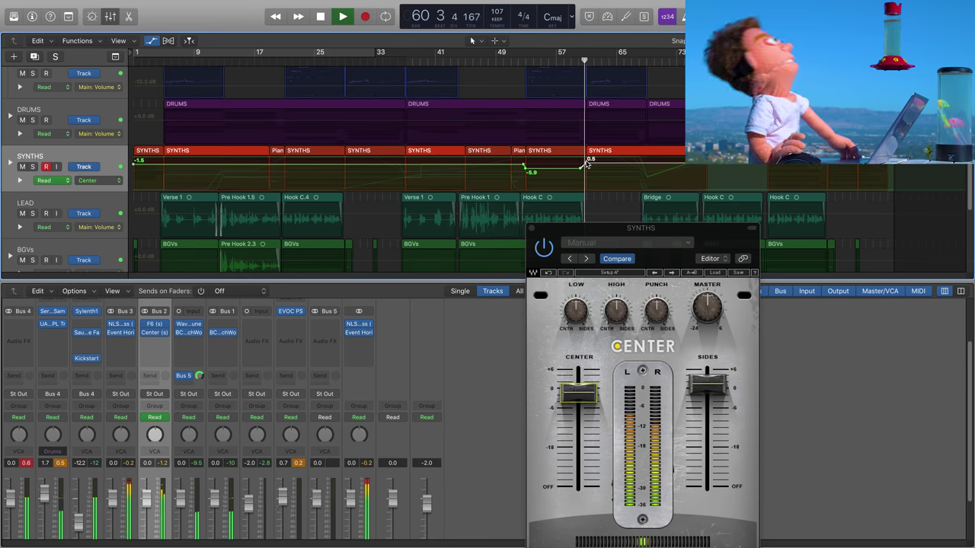
pyautogui.moveTo(586, 164); pyautogui.dragTo(585, 163)
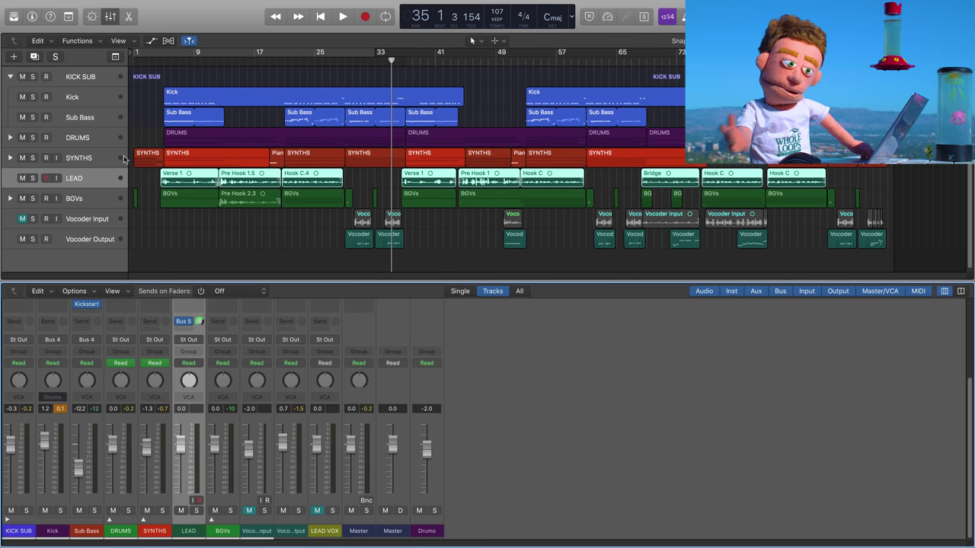
# Step: Automate BC PatchWork Control 01 on the LEAD track, raising Verse 1, setting Pre Hook 1.5 to 40.8% and adjusting the start of Hook C.4
pyautogui.click(152, 41)
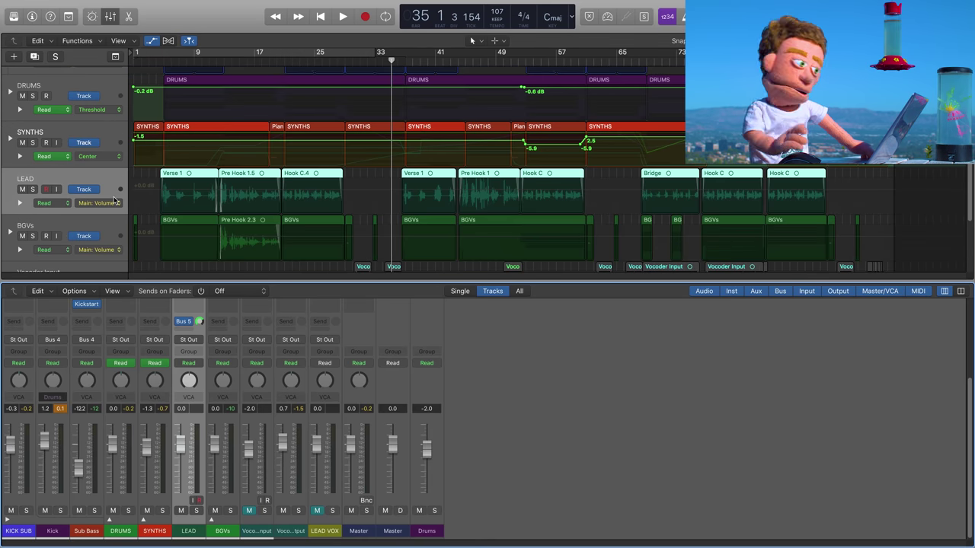
pyautogui.click(95, 203)
pyautogui.click(161, 199)
pyautogui.press('space')
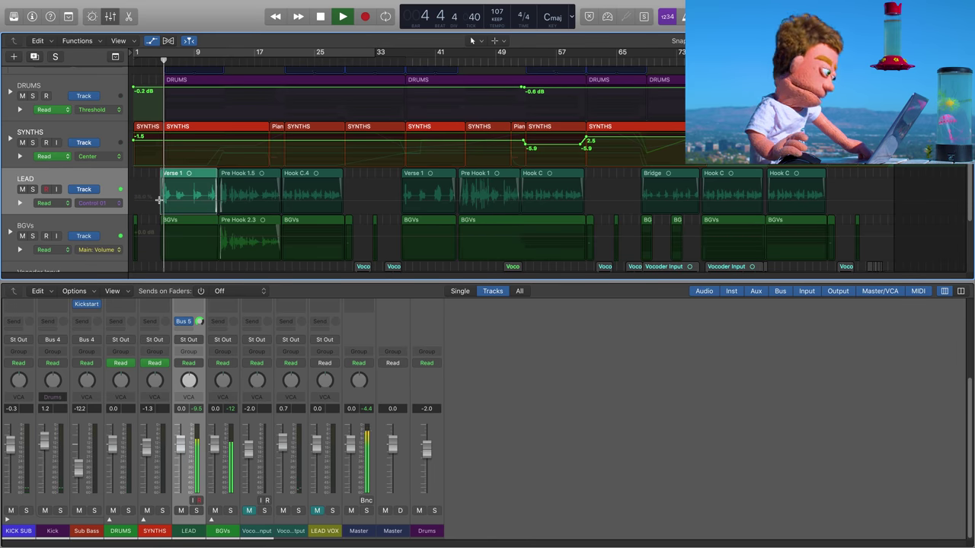
pyautogui.click(159, 202)
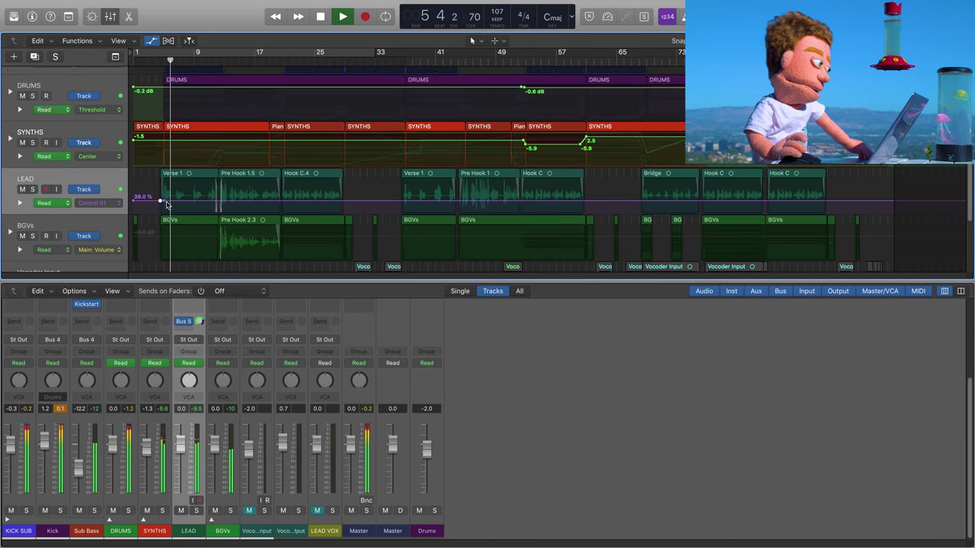
pyautogui.moveTo(162, 198); pyautogui.dragTo(158, 188)
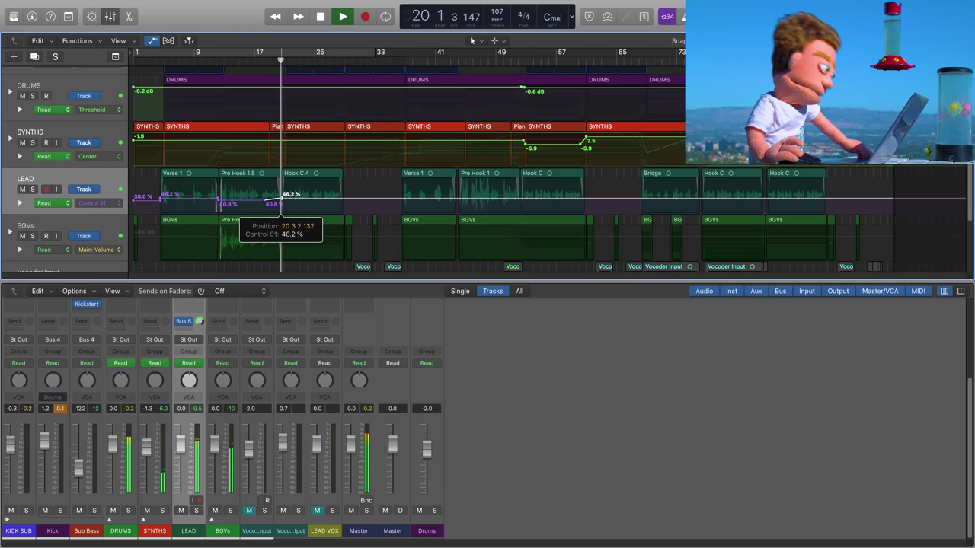
pyautogui.moveTo(282, 200); pyautogui.dragTo(279, 201)
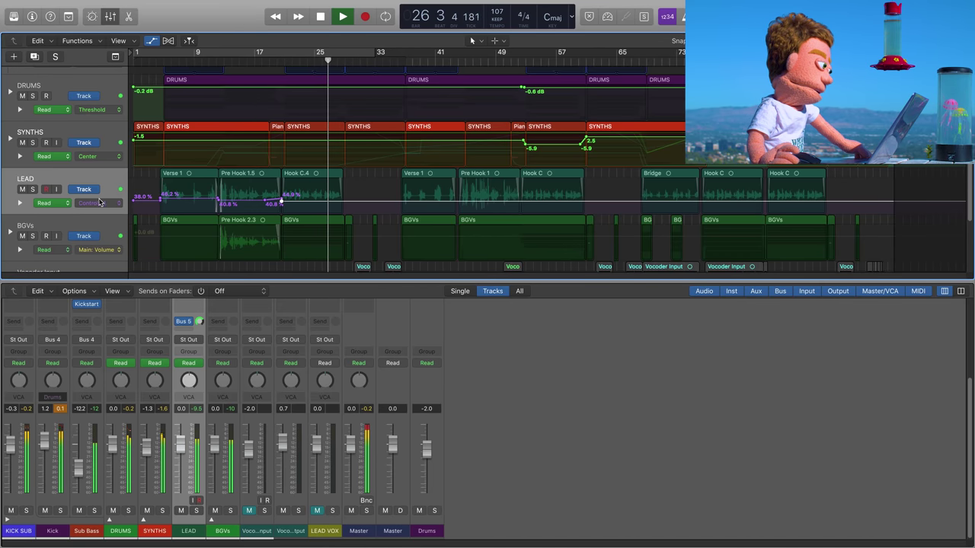
pyautogui.press('space')
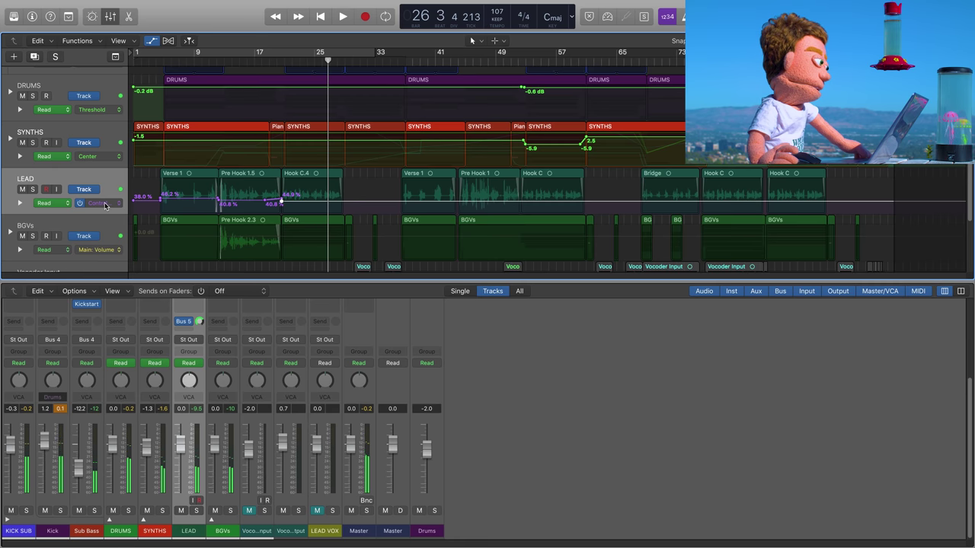
# Step: Show BC PatchWork Control 02 automation on the LEAD track and set it to 91.8% for the whole song during playback
pyautogui.click(106, 204)
pyautogui.moveTo(156, 177)
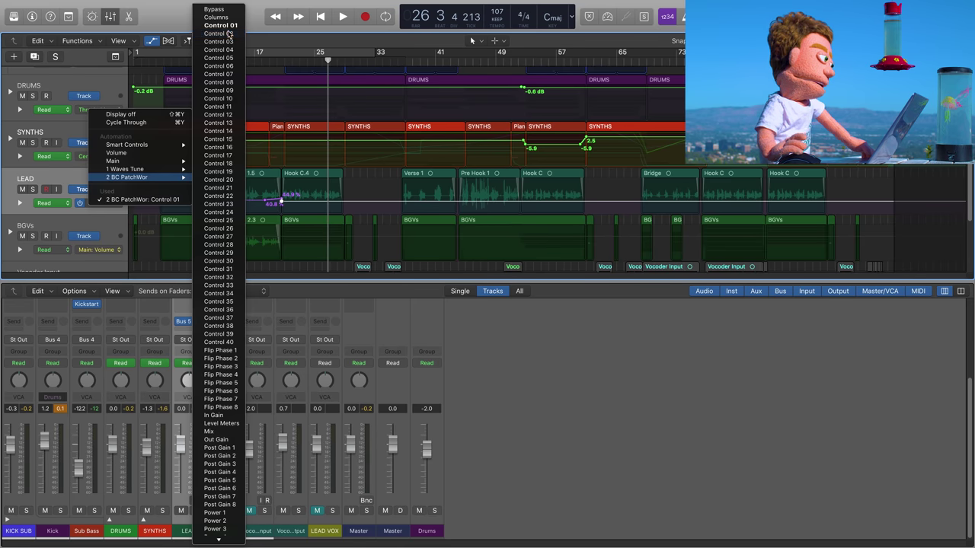
pyautogui.click(227, 33)
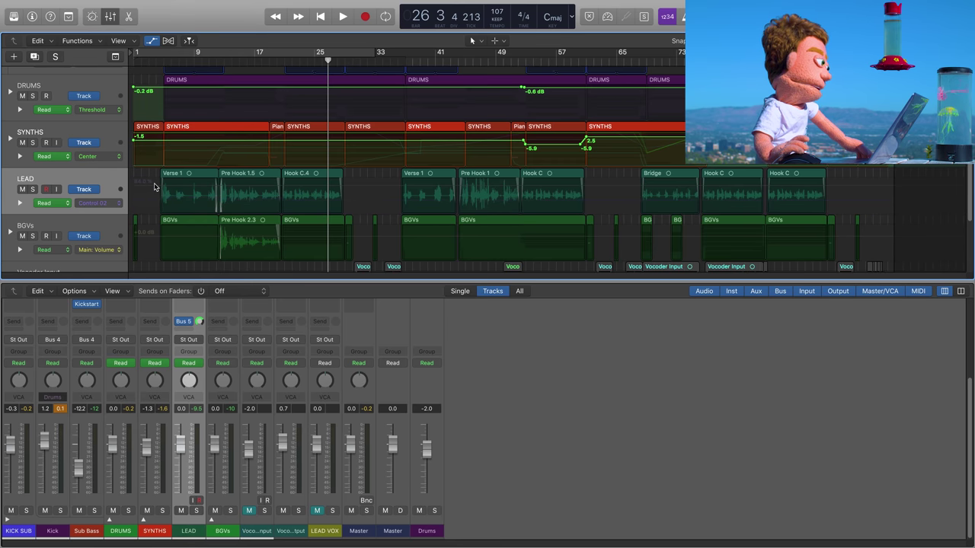
pyautogui.press('space')
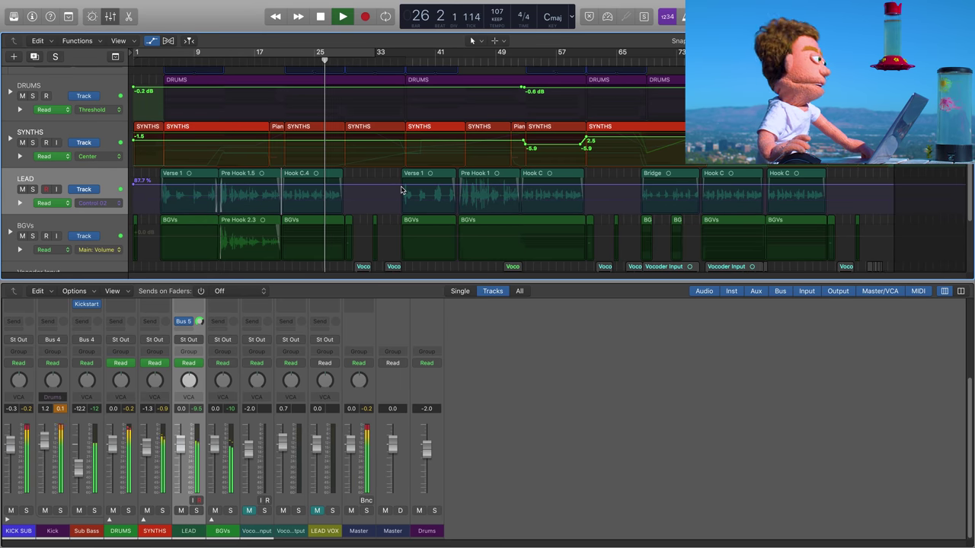
pyautogui.moveTo(133, 190); pyautogui.dragTo(132, 187)
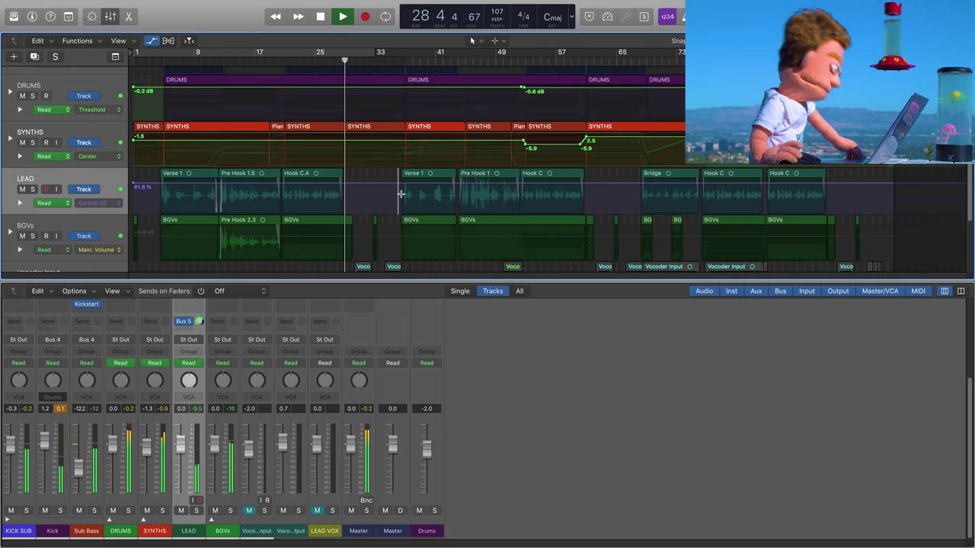
pyautogui.press('space')
# Step: Automate BC PatchWork Control 03 on the LEAD track at 70.2% across Hook C.4, returning to 62.0% after it
pyautogui.click(96, 203)
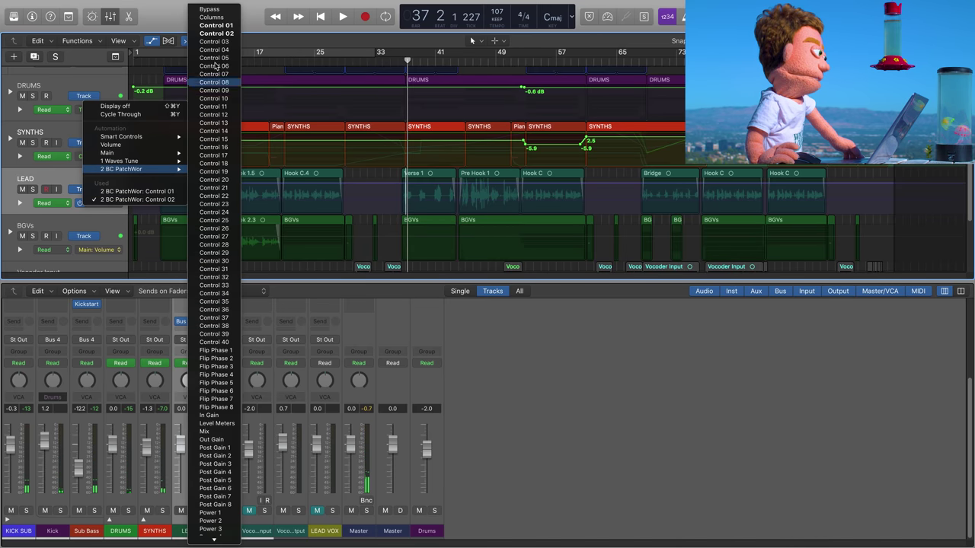
pyautogui.click(217, 41)
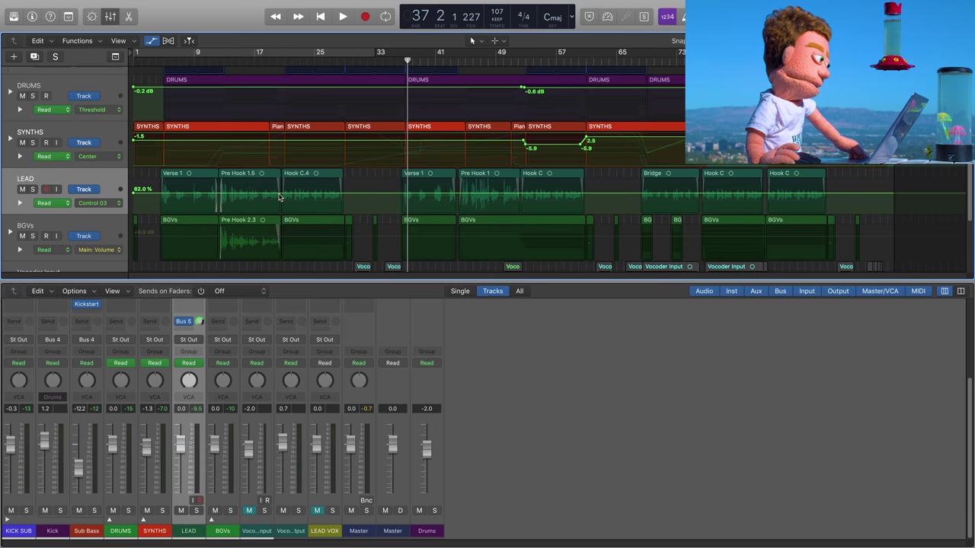
pyautogui.click(279, 196)
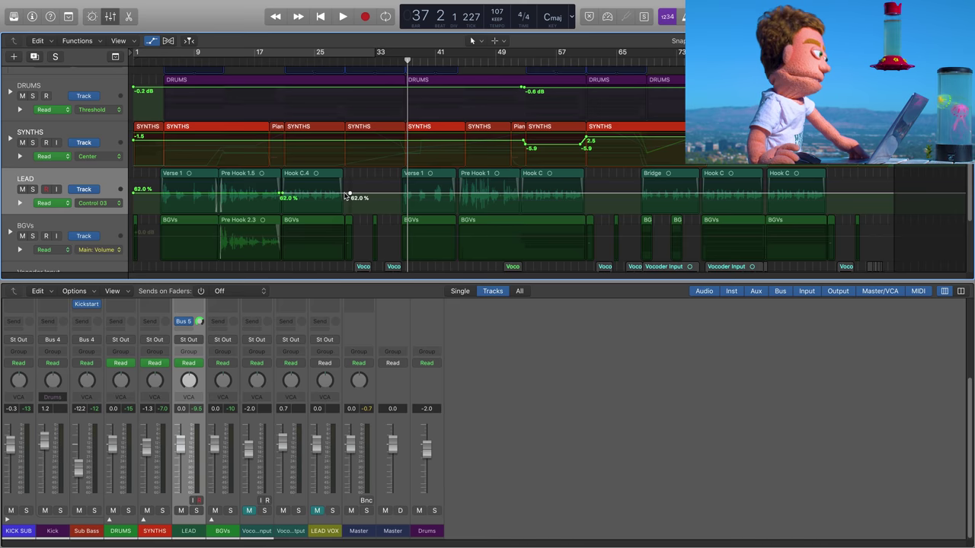
pyautogui.moveTo(346, 197); pyautogui.dragTo(346, 185)
pyautogui.click(282, 198)
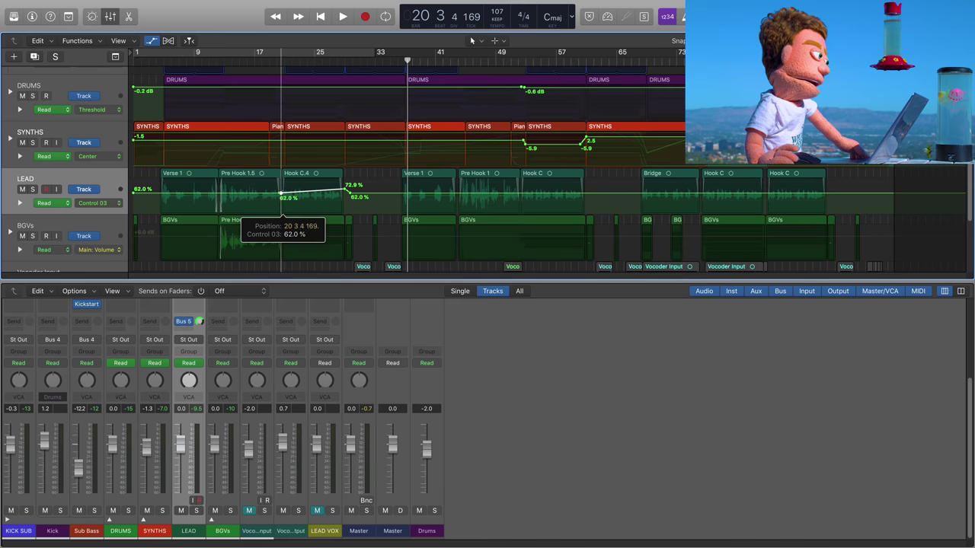
pyautogui.press('space')
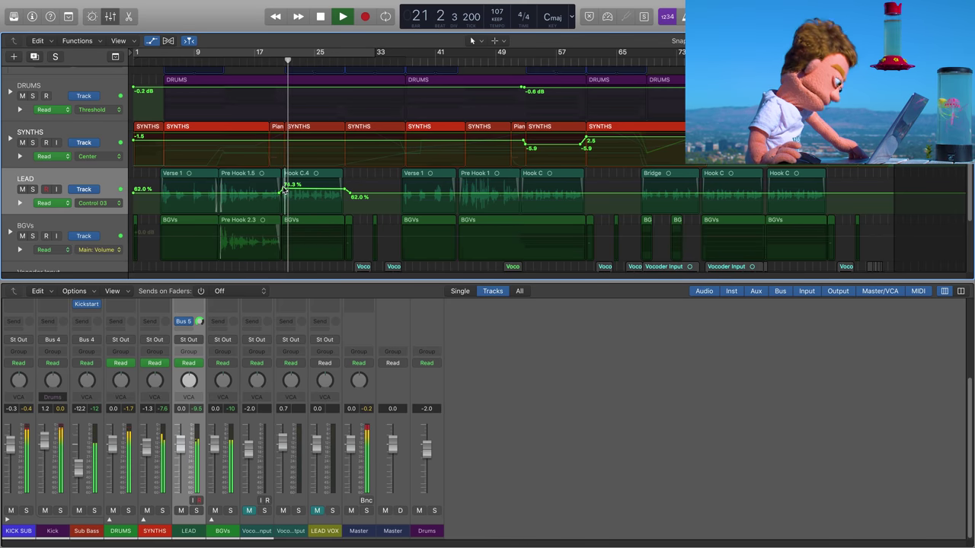
pyautogui.moveTo(282, 198); pyautogui.dragTo(284, 193)
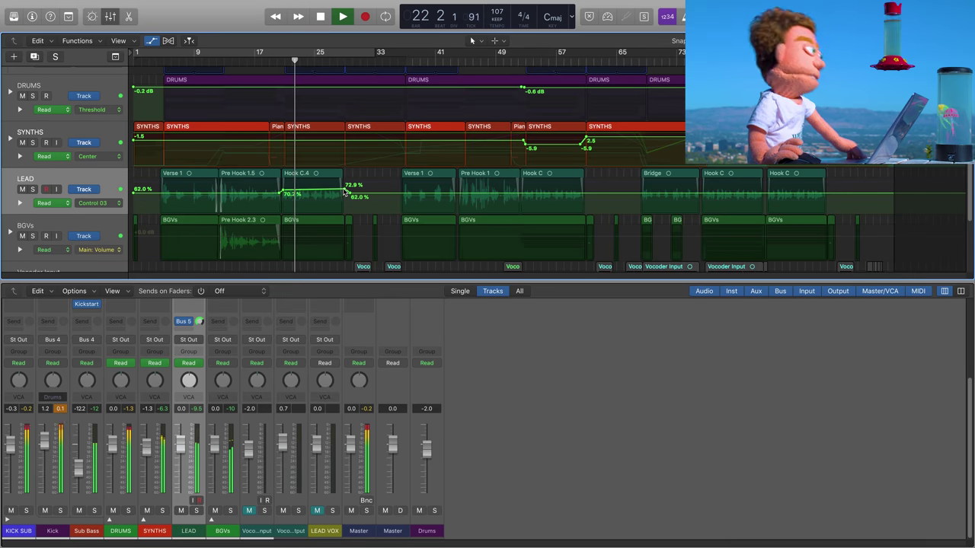
pyautogui.moveTo(347, 186); pyautogui.dragTo(345, 190)
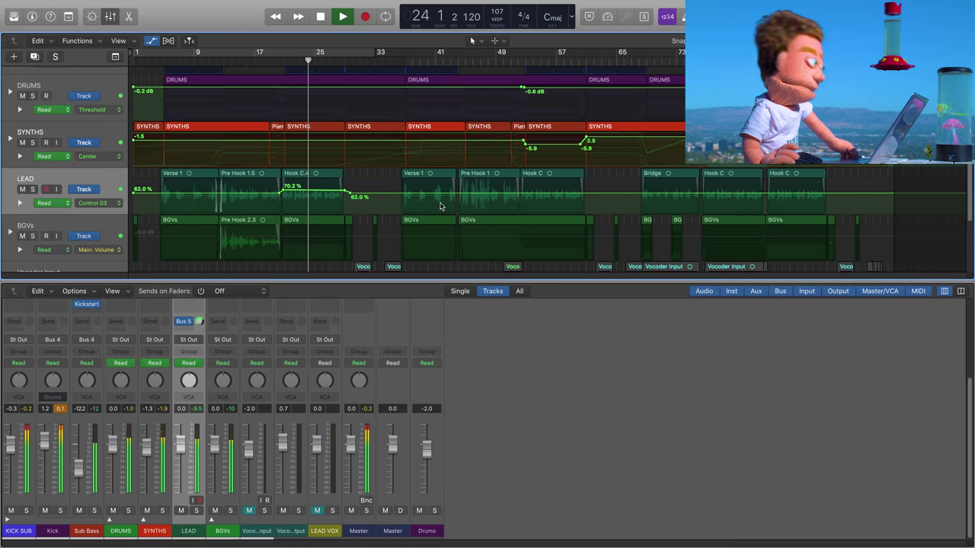
# Step: Raise the LEAD track's Control 03 automation to 75.7% from the start of the second hook near bar 52
pyautogui.click(521, 194)
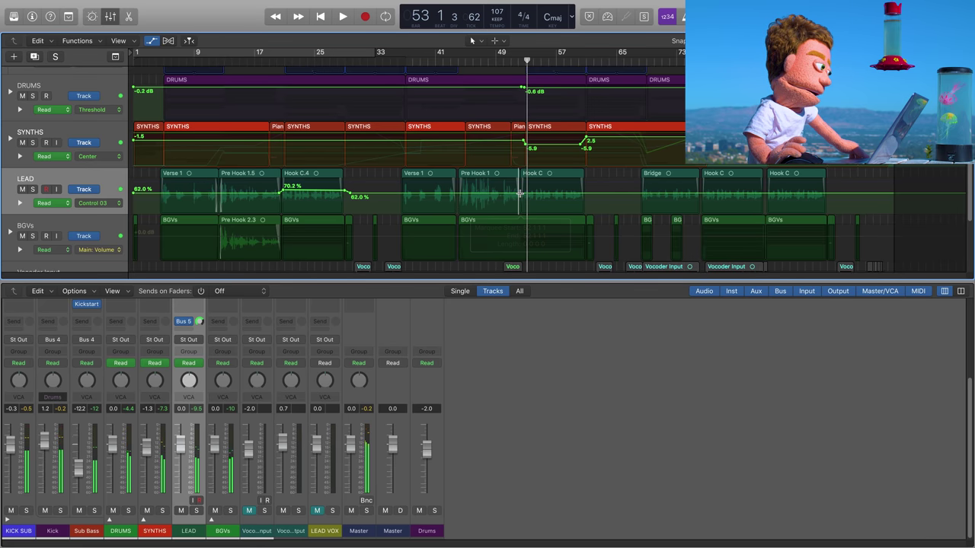
pyautogui.click(522, 196)
pyautogui.moveTo(526, 196); pyautogui.dragTo(524, 187)
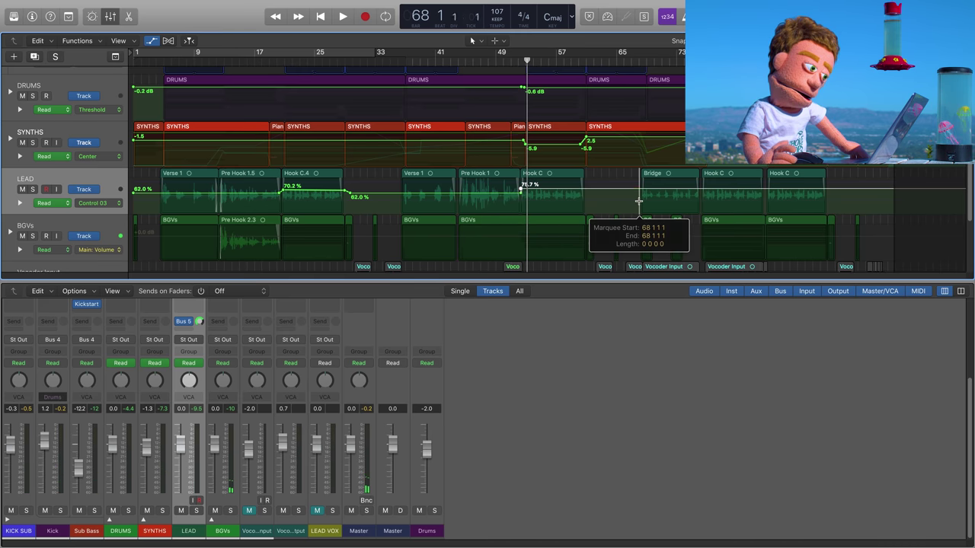
# Step: Play the bridge and set the LEAD track's Control 01 automation to 42.1% there, lower for the following hook and 33.9% at the final one
pyautogui.hotkey('shift', 'space')
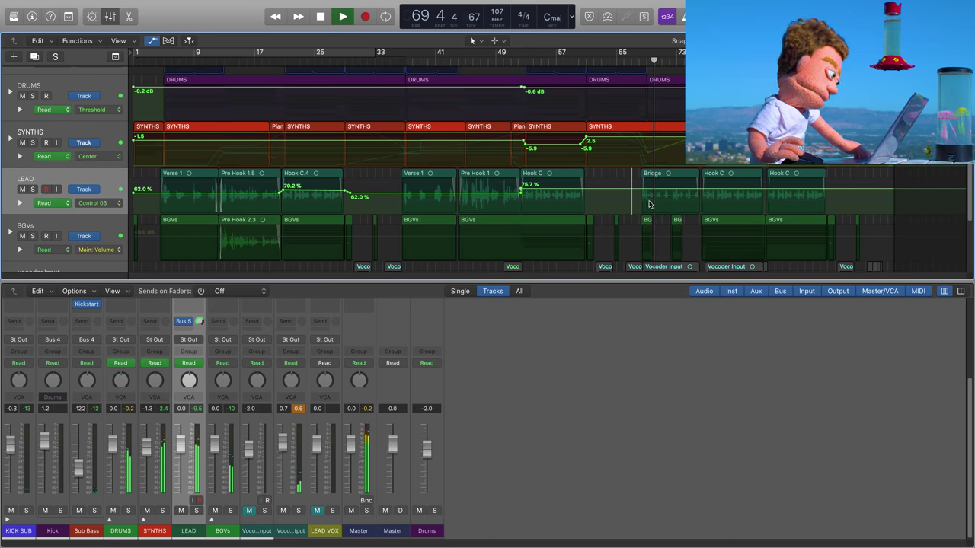
pyautogui.click(68, 203)
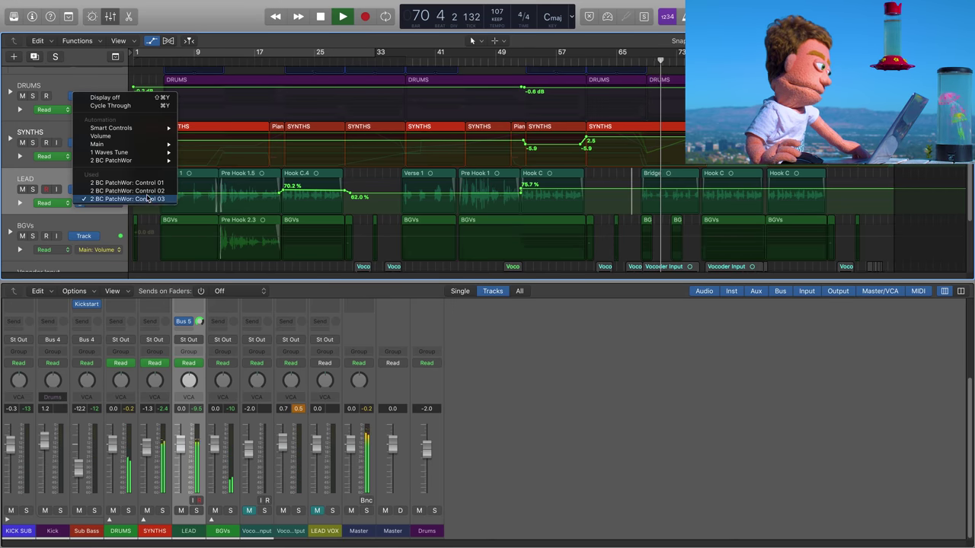
pyautogui.click(107, 185)
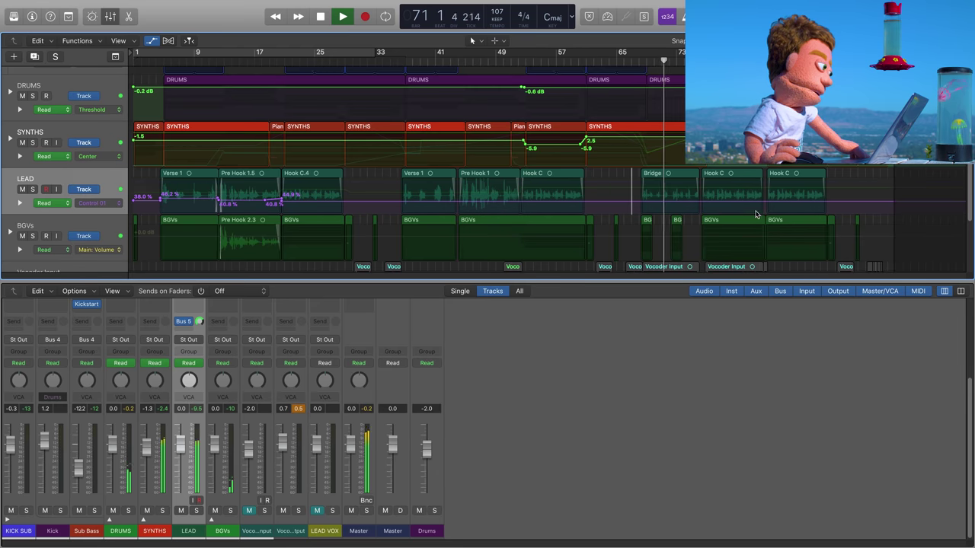
pyautogui.click(637, 204)
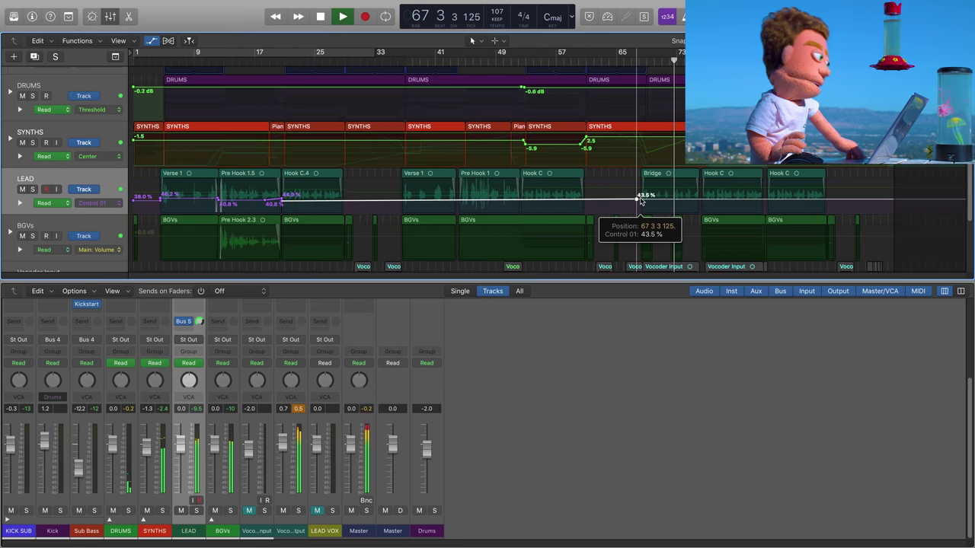
pyautogui.moveTo(640, 204); pyautogui.dragTo(642, 199)
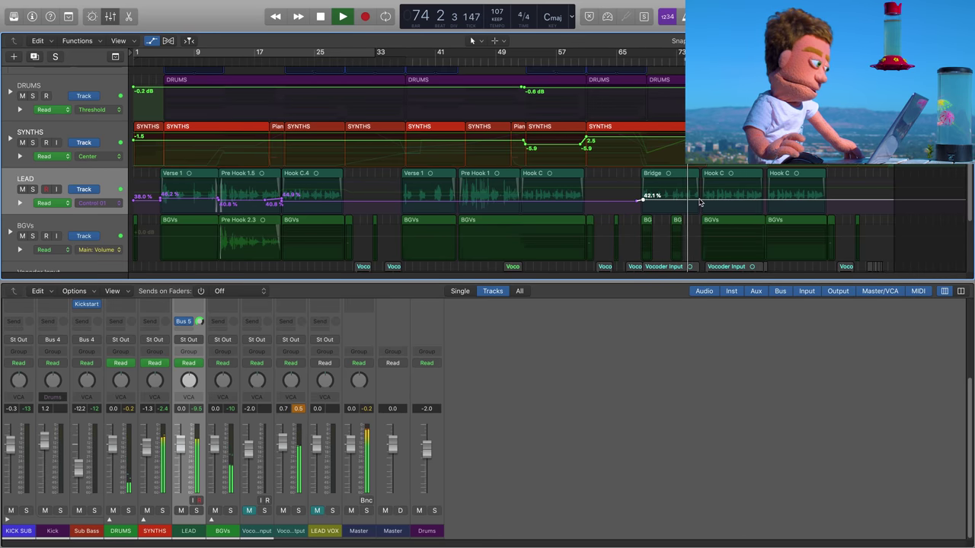
pyautogui.moveTo(703, 200); pyautogui.dragTo(707, 199)
# Step: Show BC PatchWork Control 04 automation on the LEAD track and play from the start of Verse 1
pyautogui.click(101, 202)
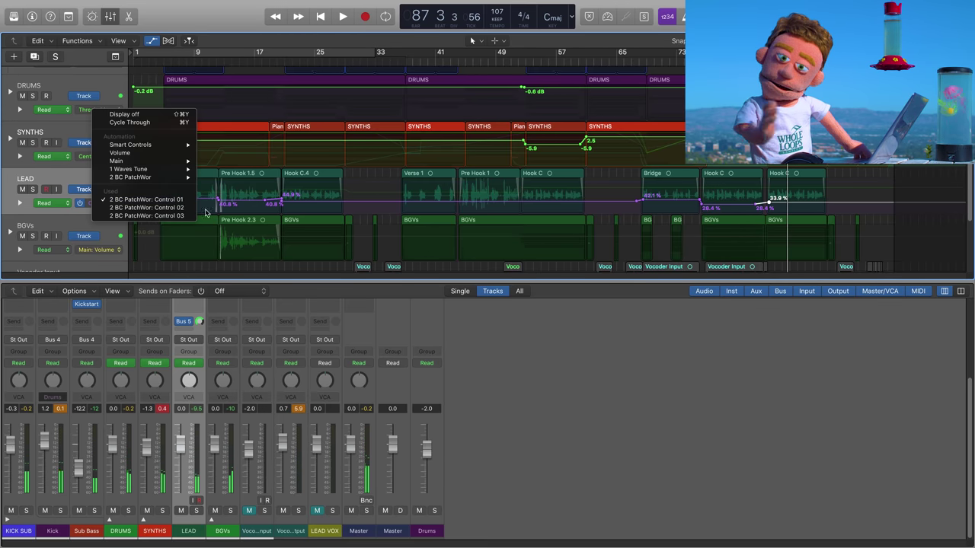
pyautogui.moveTo(151, 178)
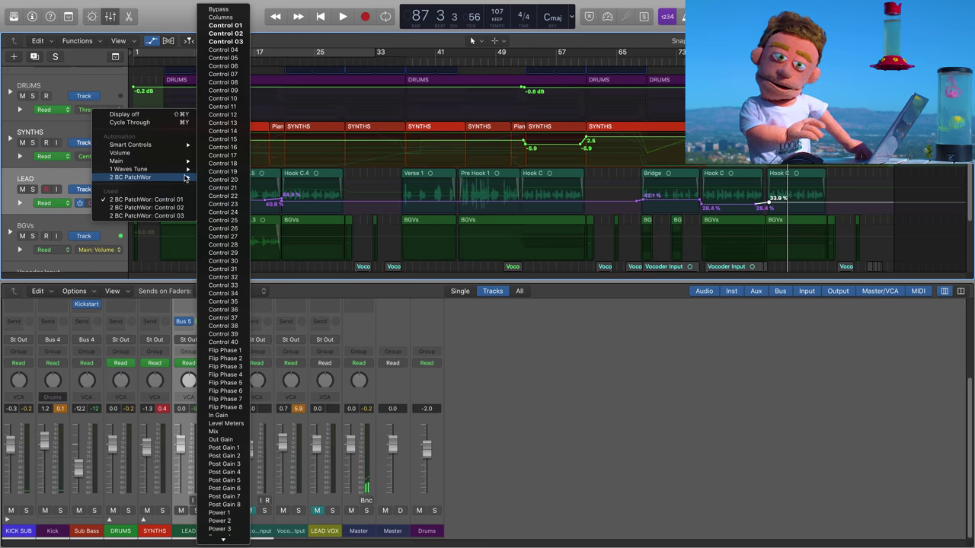
pyautogui.click(223, 50)
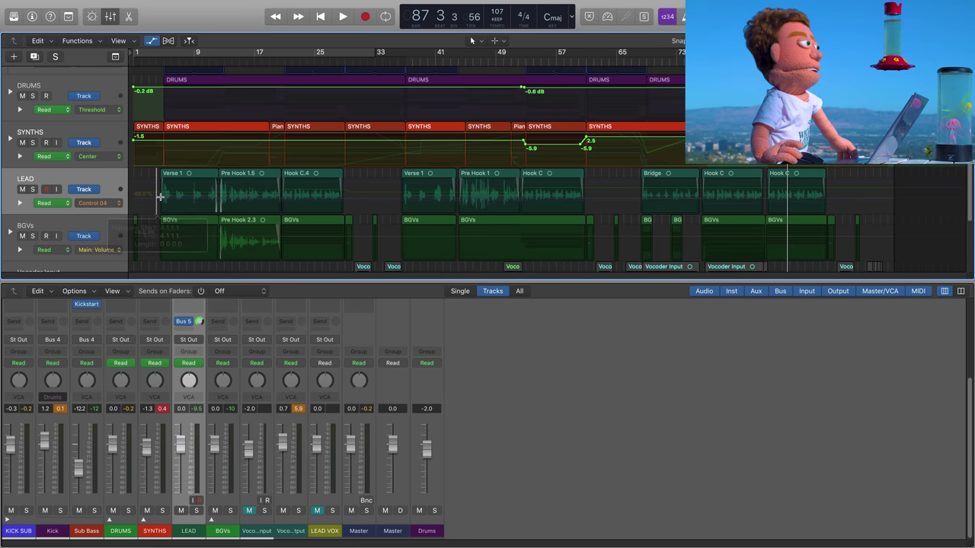
pyautogui.hotkey('shift', 'space')
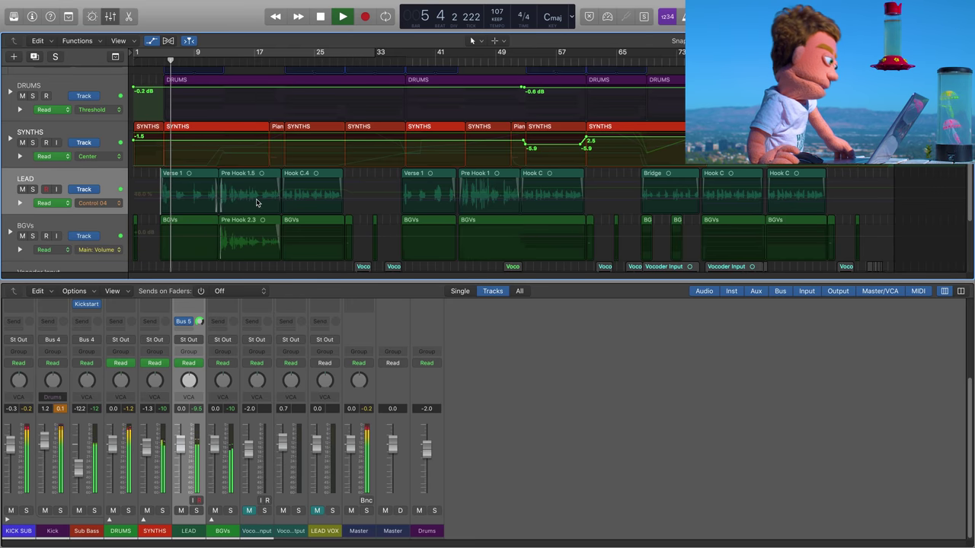
# Step: Return to the LEAD track's Control 01 automation and set it to 39.4% at the start of Verse 1 and 40.8% at its end
pyautogui.click(79, 204)
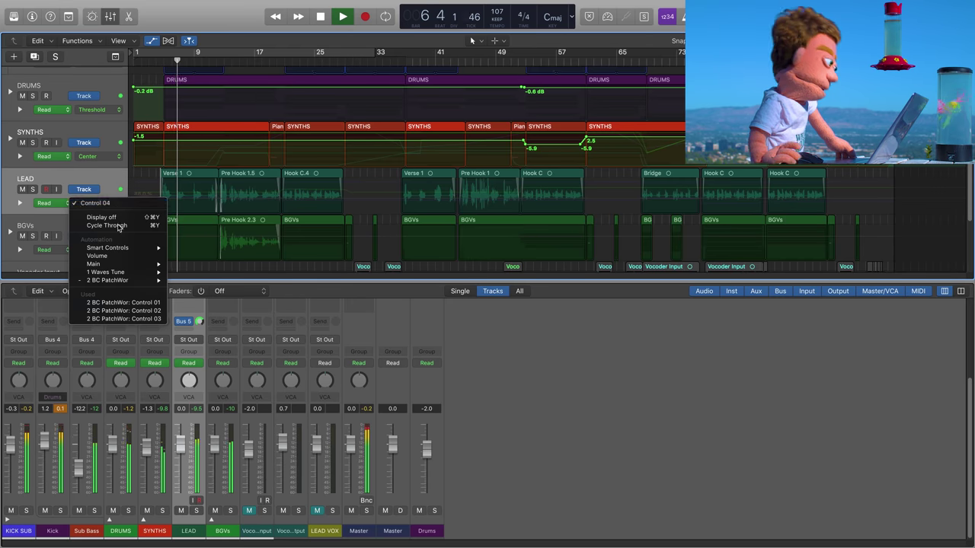
pyautogui.click(156, 303)
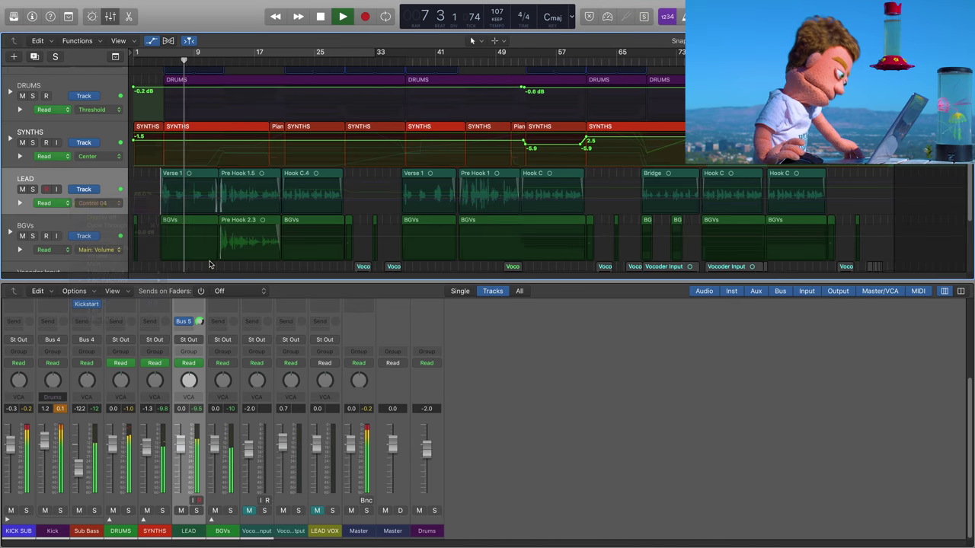
pyautogui.press('space')
pyautogui.moveTo(160, 197); pyautogui.dragTo(160, 204)
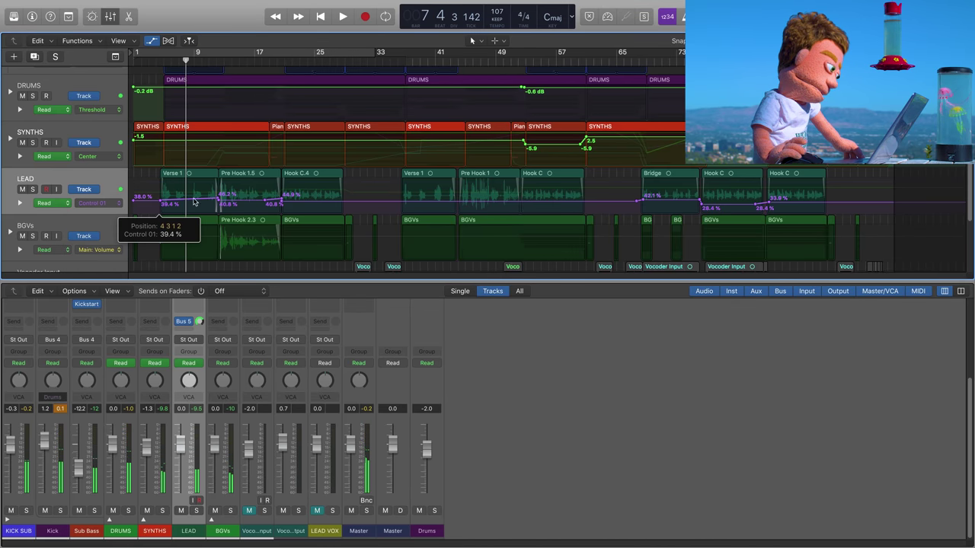
pyautogui.click(220, 203)
pyautogui.click(220, 203)
pyautogui.click(220, 203)
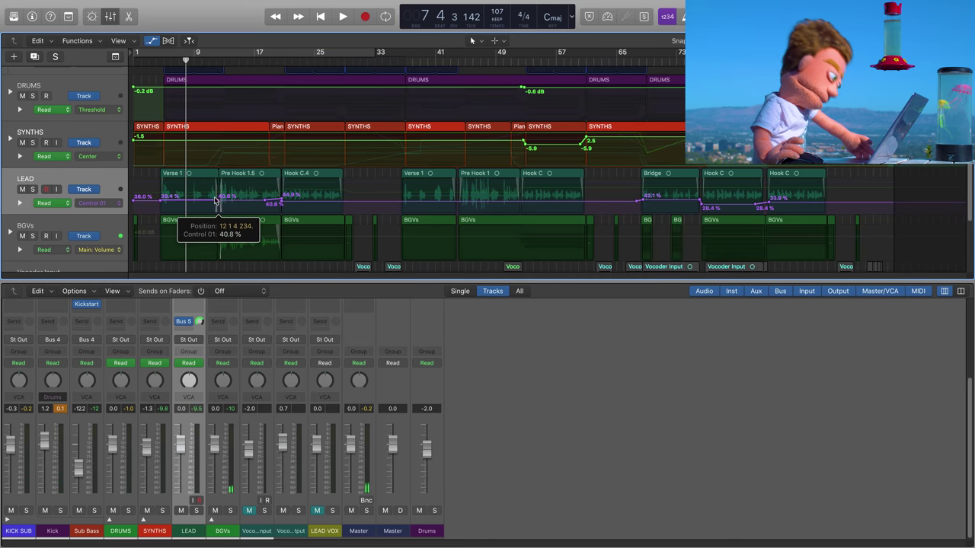
# Step: Automate Control 04 on the LEAD track at 46.0% and lower it to 24.1% at the start of Pre Hook 1.5
pyautogui.press('space')
pyautogui.click(220, 200)
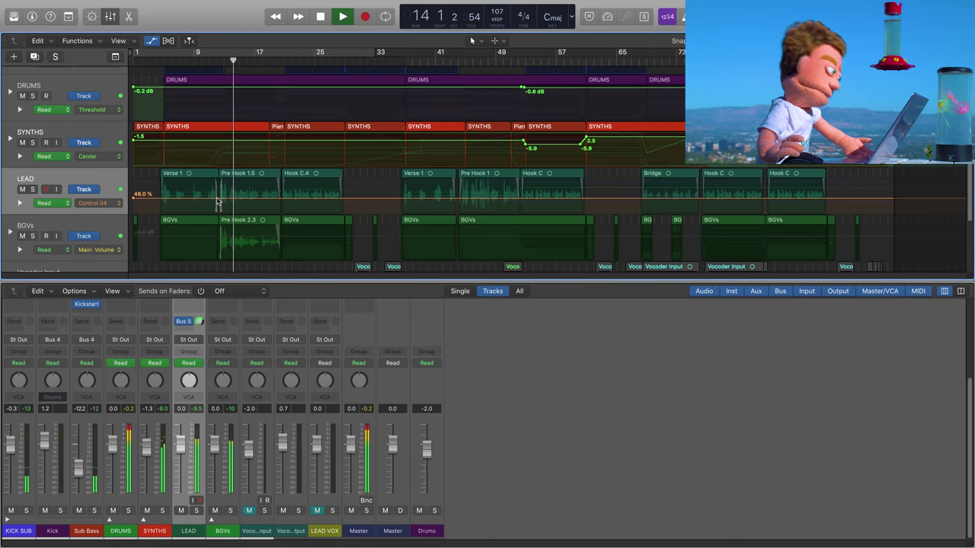
pyautogui.click(218, 202)
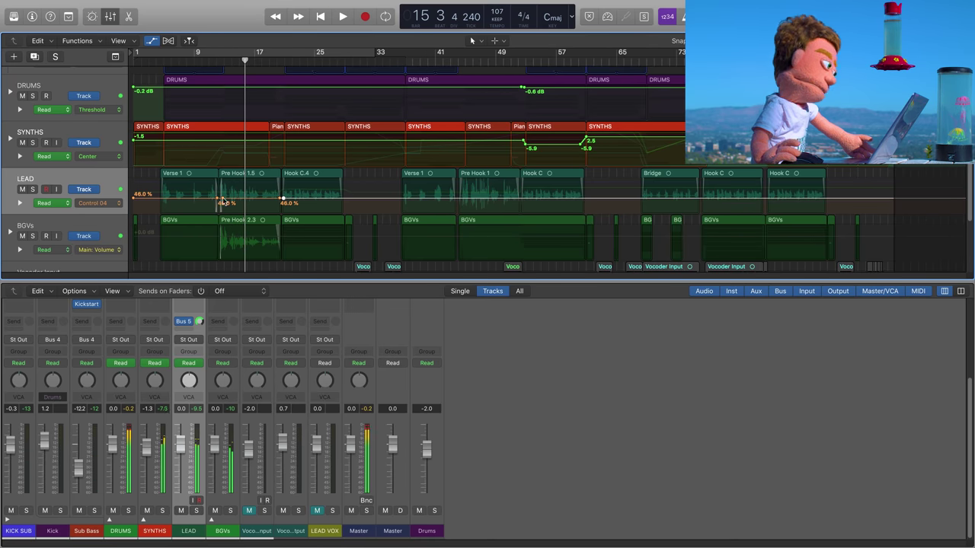
pyautogui.click(218, 200)
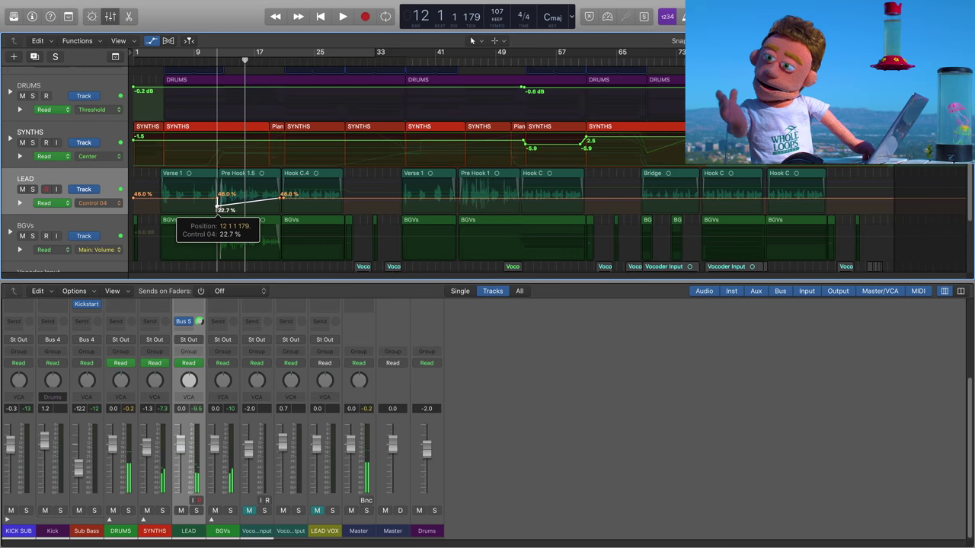
pyautogui.moveTo(218, 206); pyautogui.dragTo(219, 205)
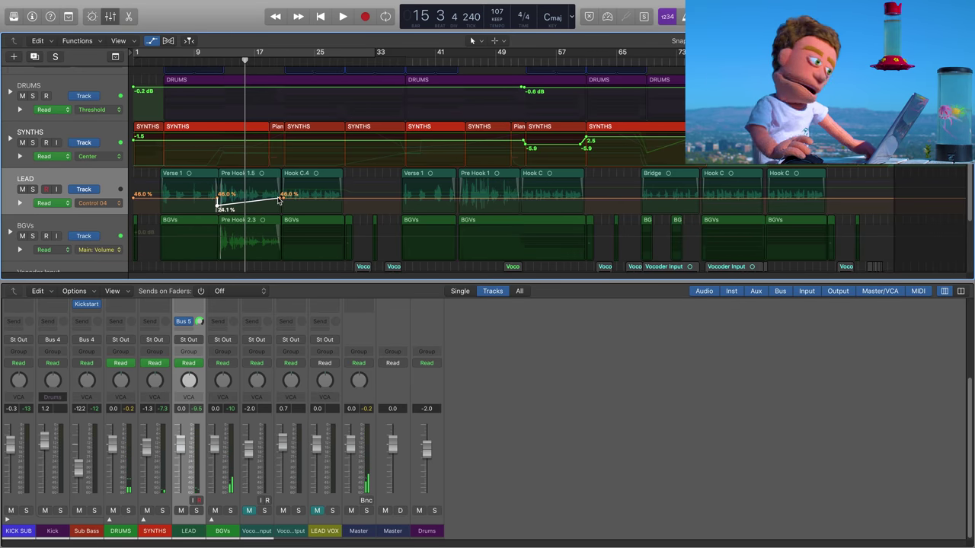
# Step: Hold the LEAD track's Control 04 automation at 26.8% through Pre Hook 1.5, returning to 46.0% at Hook C.4, checking it during playback
pyautogui.moveTo(278, 200); pyautogui.dragTo(281, 206)
pyautogui.press('space')
pyautogui.click(284, 206)
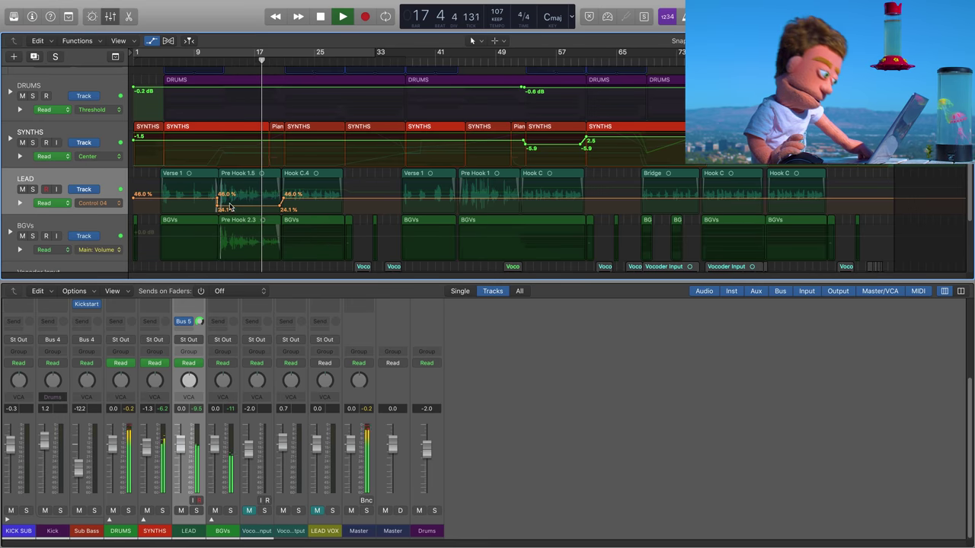
pyautogui.moveTo(218, 205); pyautogui.dragTo(218, 204)
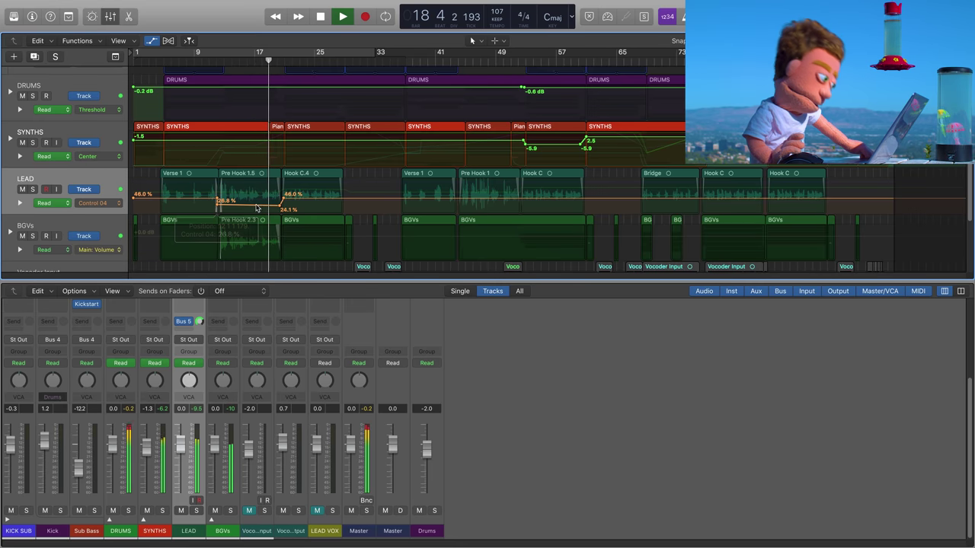
pyautogui.moveTo(279, 206); pyautogui.dragTo(277, 206)
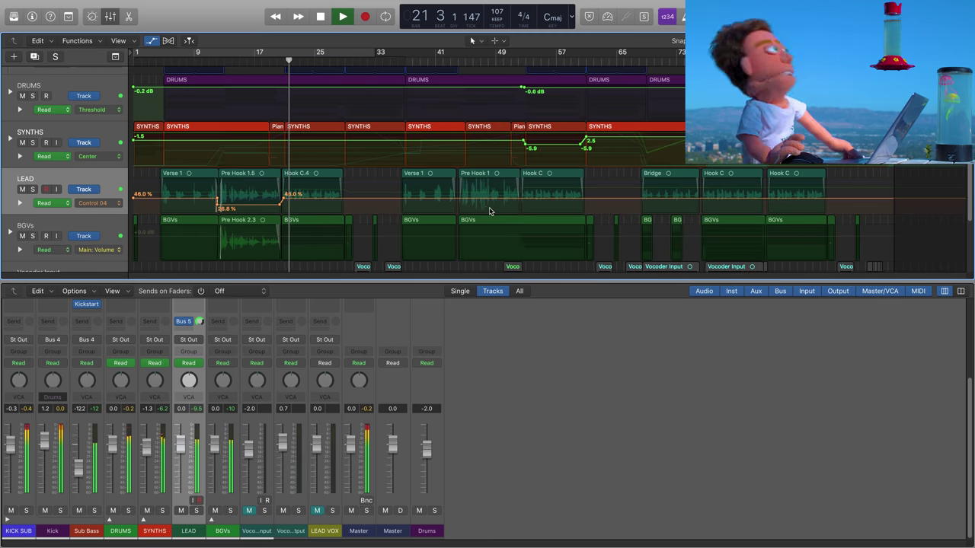
pyautogui.press('space')
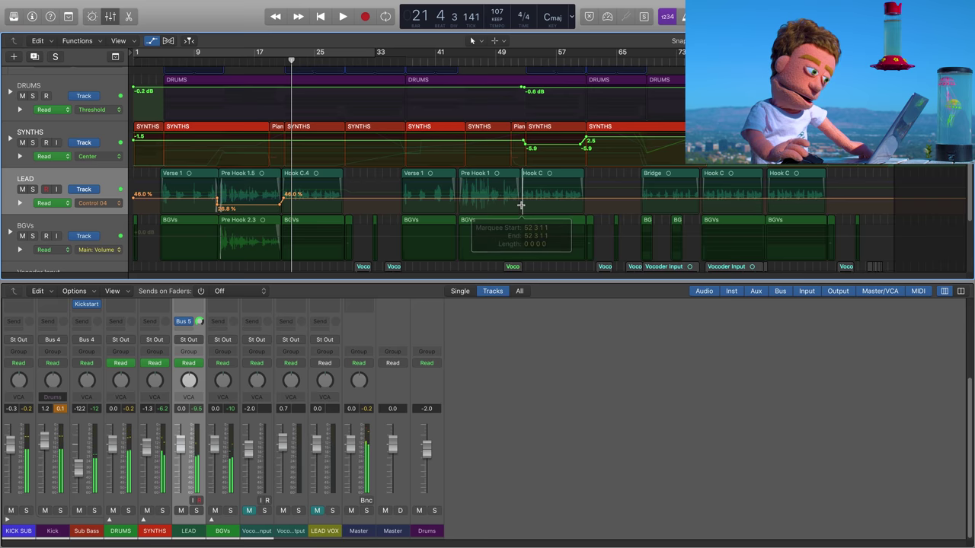
# Step: Lower the LEAD track's Control 04 automation to 21.3% across the second pre-hook, return to 46.0% after it, and audition the bridge
pyautogui.click(521, 210)
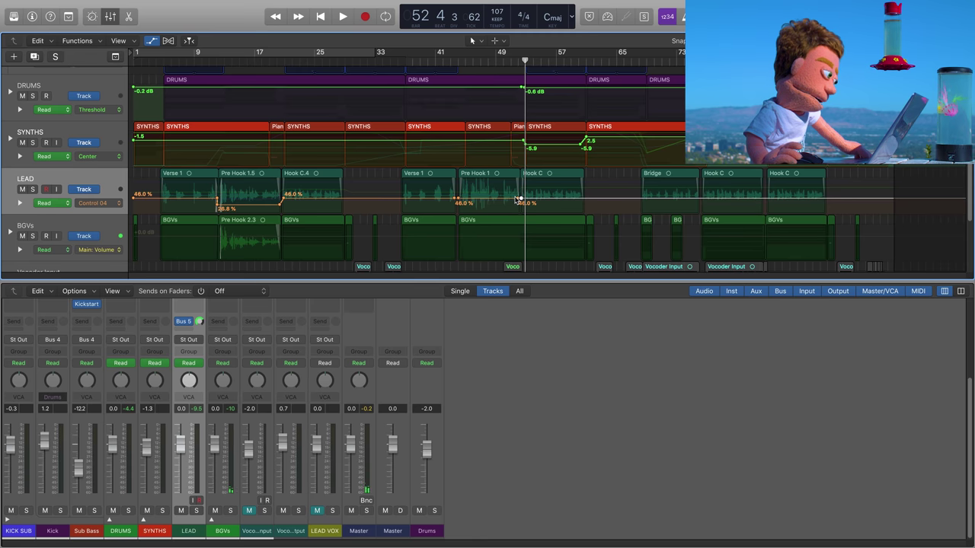
pyautogui.moveTo(519, 200); pyautogui.dragTo(521, 209)
pyautogui.moveTo(456, 198); pyautogui.dragTo(457, 205)
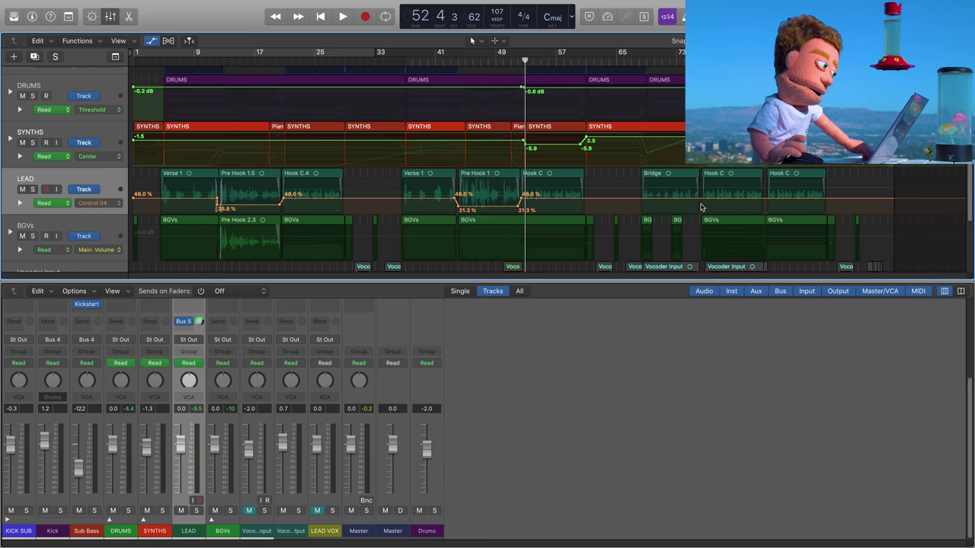
pyautogui.click(639, 198)
pyautogui.press('space')
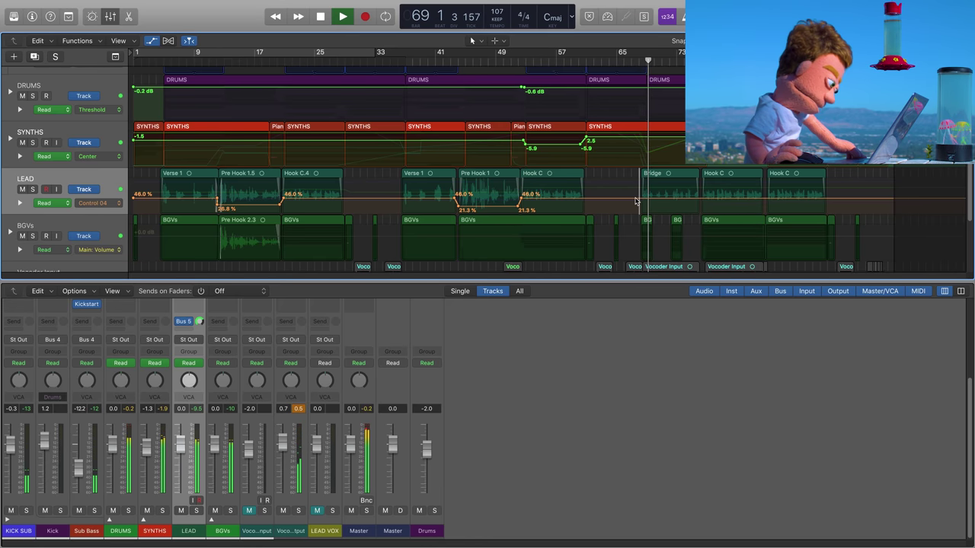
pyautogui.press('space')
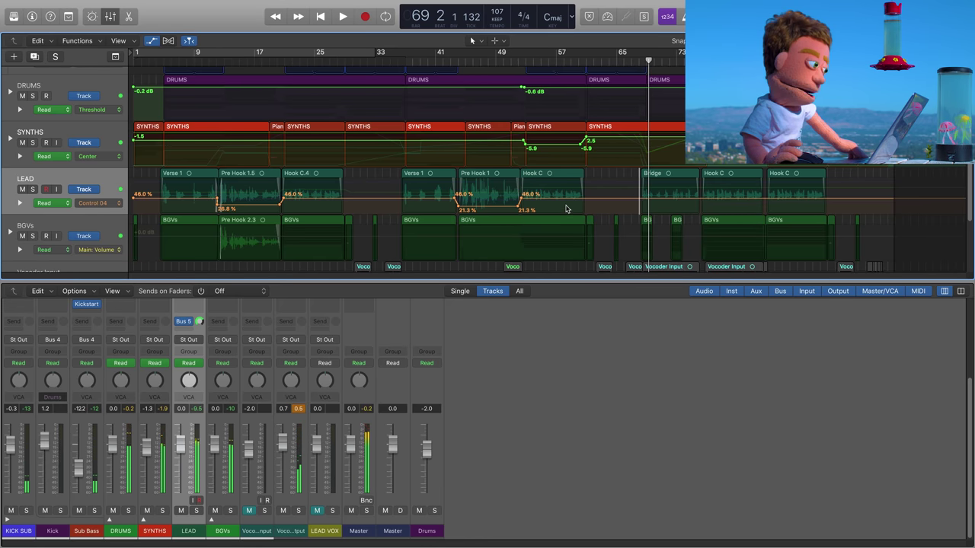
# Step: Show BC PatchWork Control 05 automation on the LEAD track and play from just before the first Verse 1
pyautogui.click(111, 203)
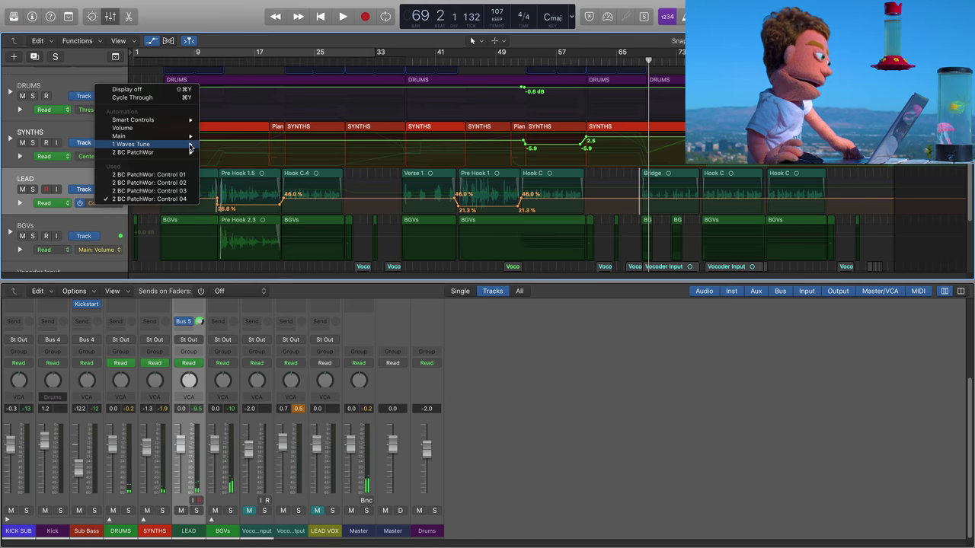
pyautogui.moveTo(176, 153)
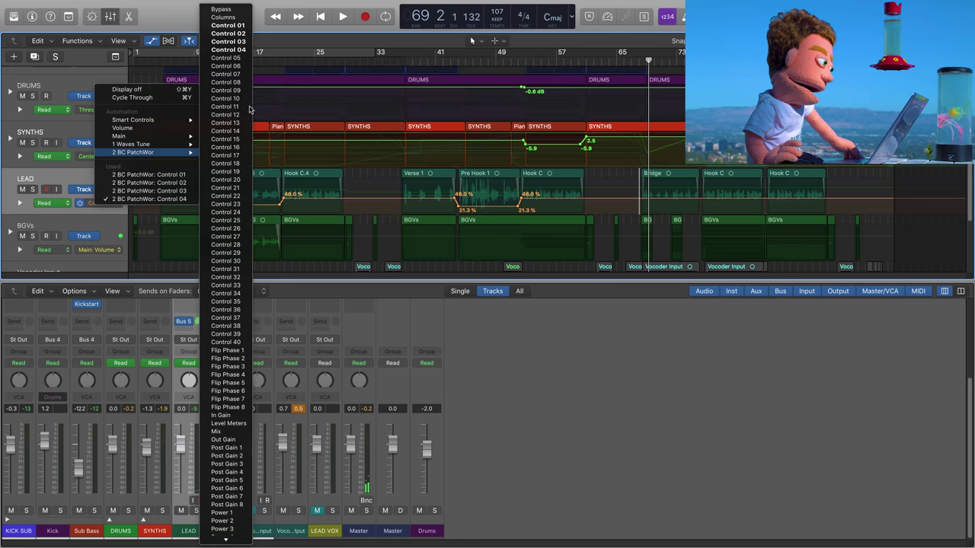
pyautogui.click(227, 58)
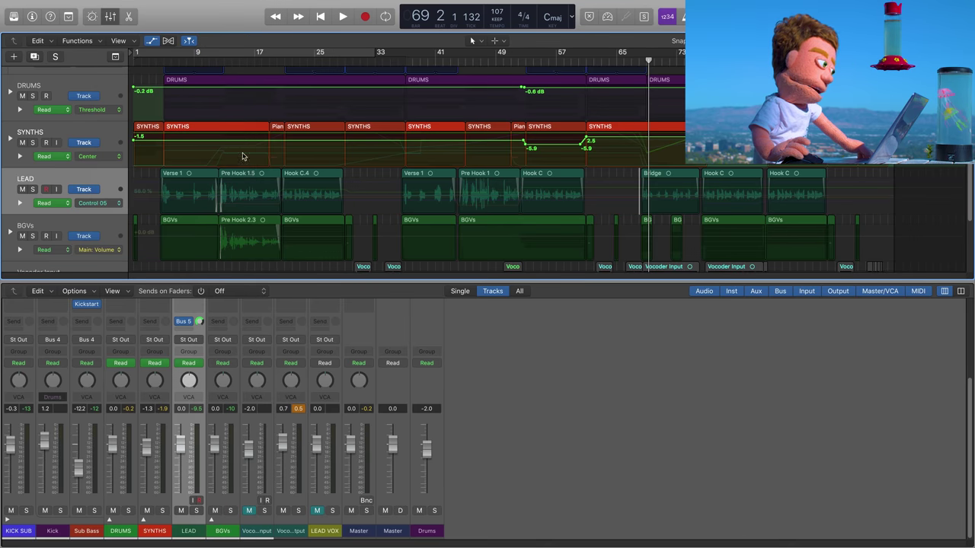
pyautogui.click(158, 202)
pyautogui.press('space')
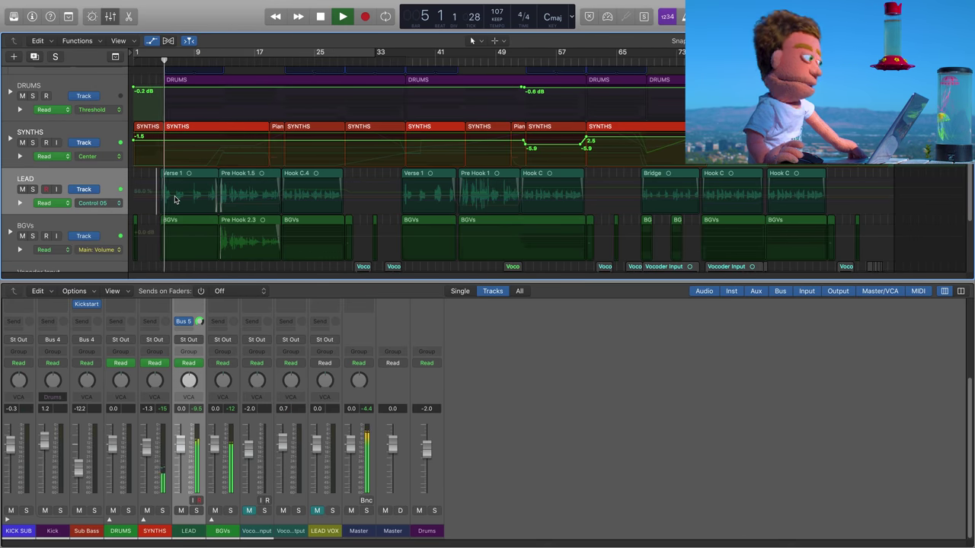
# Step: Start the LEAD track's Control 05 automation at 56.0% and raise it to 100.0% from the start of the first Verse 1
pyautogui.click(158, 195)
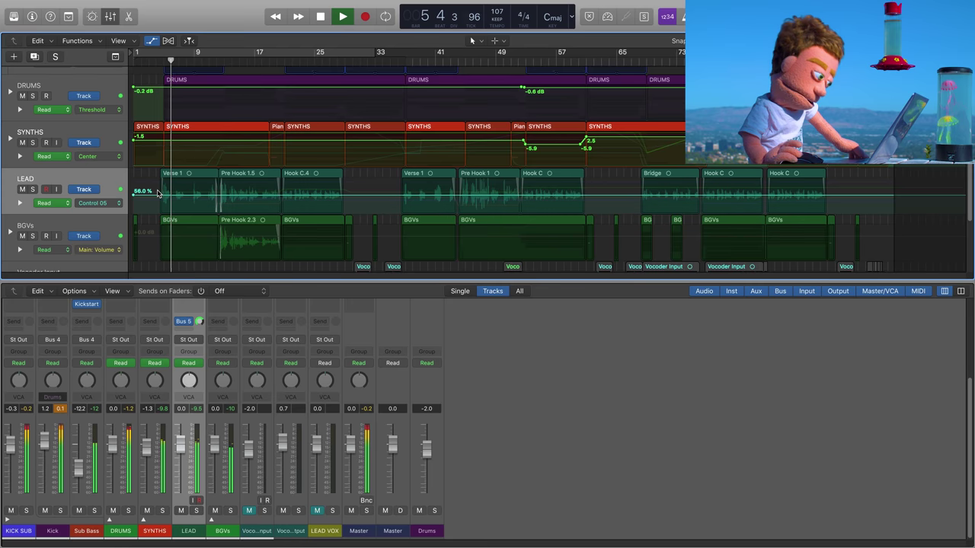
pyautogui.click(158, 195)
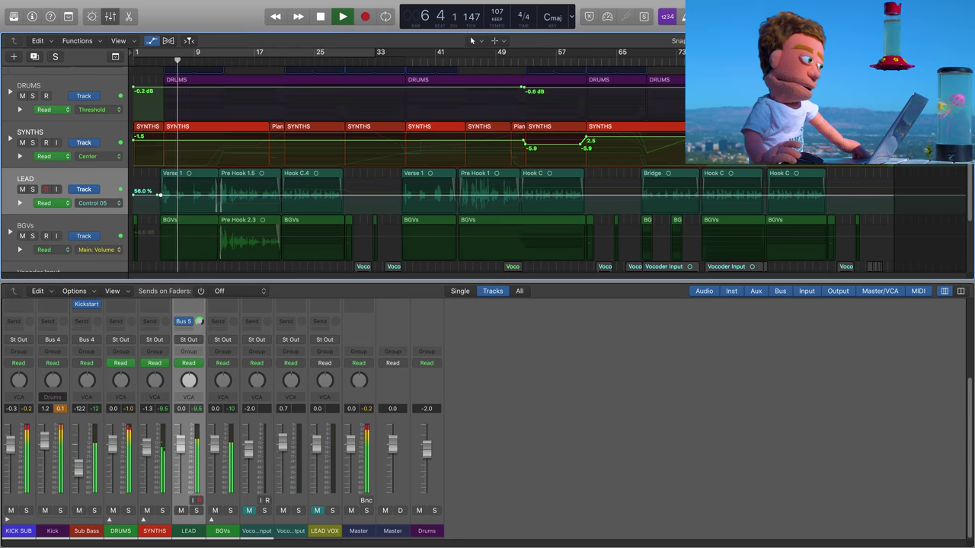
pyautogui.moveTo(157, 197); pyautogui.dragTo(160, 183)
pyautogui.click(160, 182)
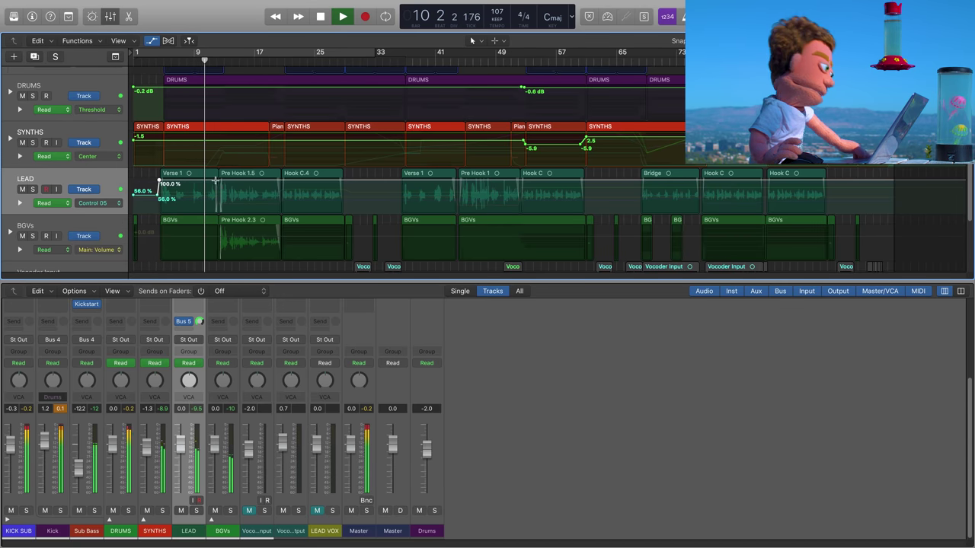
# Step: Drop the LEAD track's Control 05 automation to 57.6% at Pre Hook 1.5, 69.9% in its second half and 0.0% just before Hook C.4
pyautogui.moveTo(214, 181); pyautogui.dragTo(219, 184)
pyautogui.moveTo(219, 189); pyautogui.dragTo(219, 182)
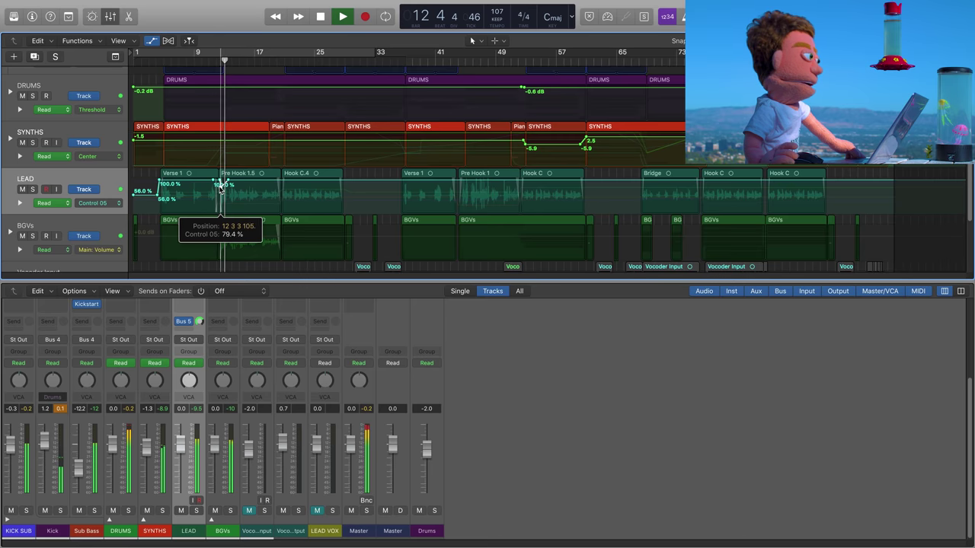
pyautogui.moveTo(226, 184)
pyautogui.mouseDown()
pyautogui.moveTo(342, 183)
pyautogui.moveTo(271, 181)
pyautogui.moveTo(221, 198)
pyautogui.mouseUp()
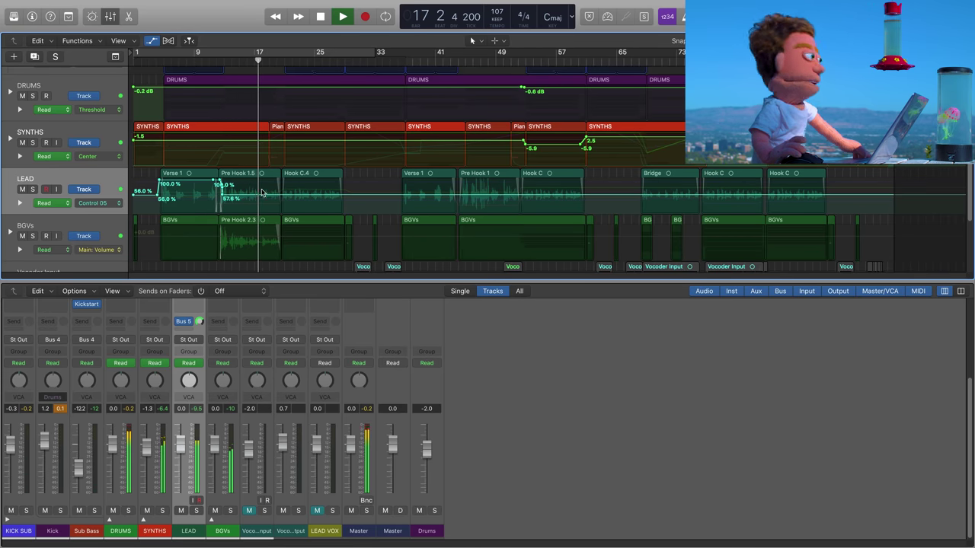
pyautogui.press('space')
pyautogui.click(256, 192)
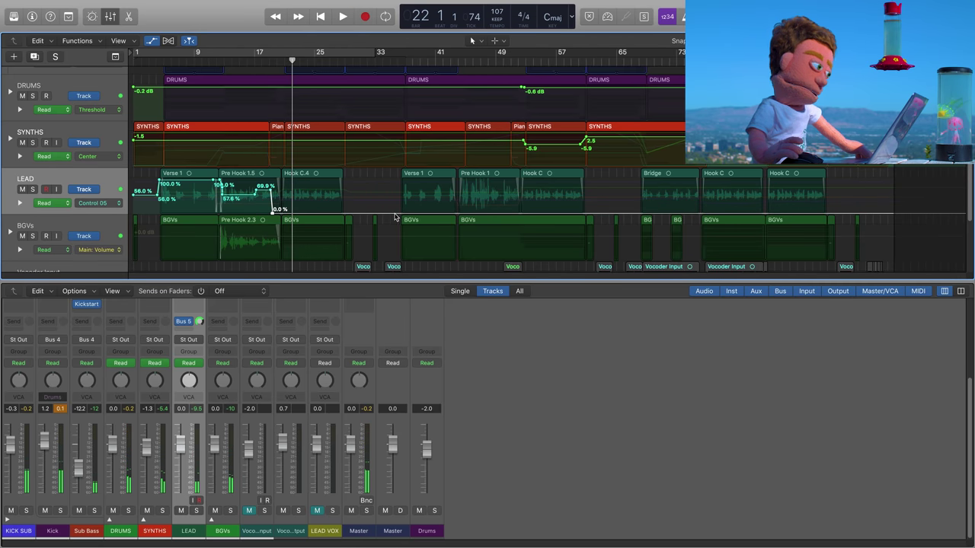
# Step: Raise the LEAD track's Control 05 automation to 100.0% for the second verse, then 54.8% and 89.1% across the second pre-hook, and play it
pyautogui.moveTo(401, 214); pyautogui.dragTo(401, 179)
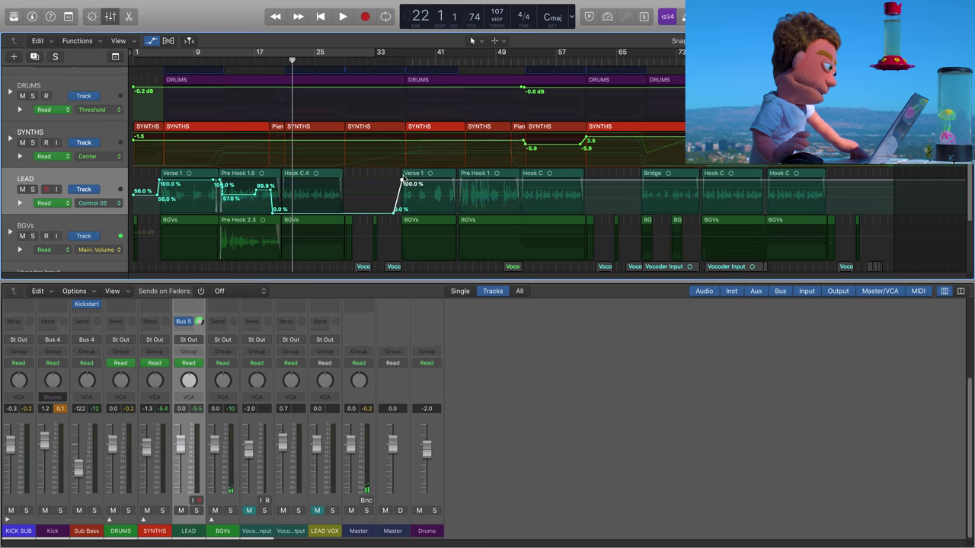
pyautogui.click(463, 181)
pyautogui.moveTo(463, 180); pyautogui.dragTo(459, 200)
pyautogui.press('space')
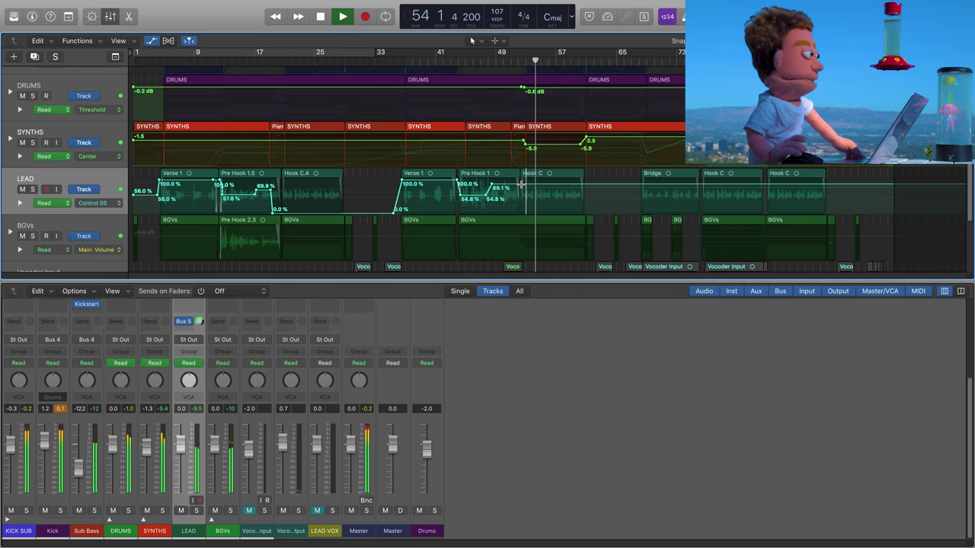
pyautogui.press('space')
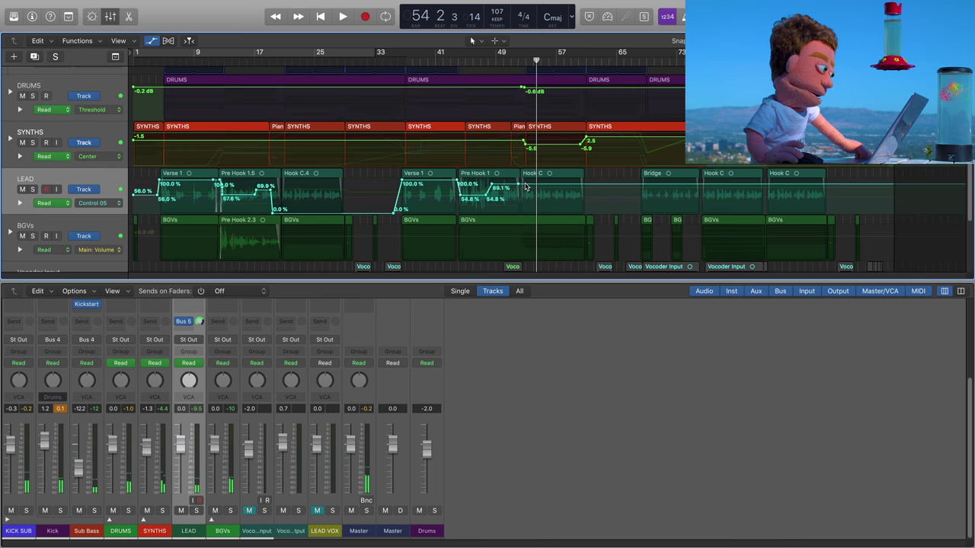
# Step: Set Control 05 automation to 57.6% for the second hook, 87.7% for the bridge, 52.1% for the following hook and 61.6% for the final hook, and play
pyautogui.moveTo(525, 187); pyautogui.dragTo(534, 200)
pyautogui.moveTo(750, 185)
pyautogui.mouseDown()
pyautogui.moveTo(764, 212)
pyautogui.moveTo(765, 190)
pyautogui.mouseUp()
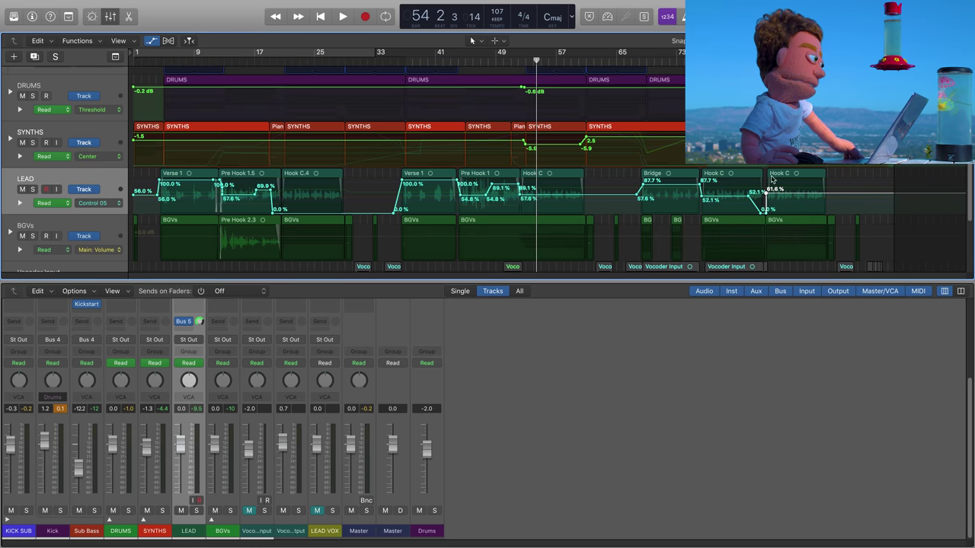
pyautogui.click(762, 51)
pyautogui.press('space')
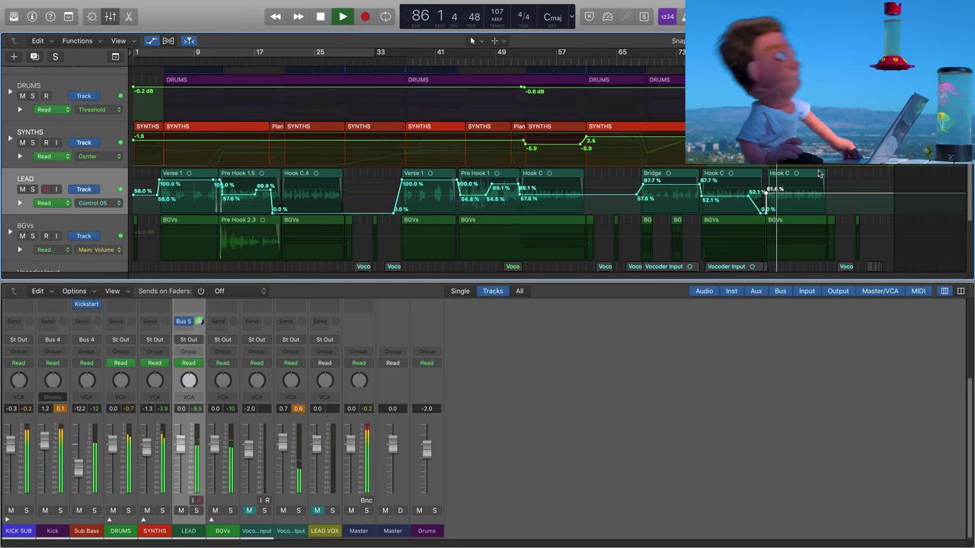
# Step: Hide the track automation, stop playback and close the BGVs track's BC PatchWork plug-in
pyautogui.press('a')
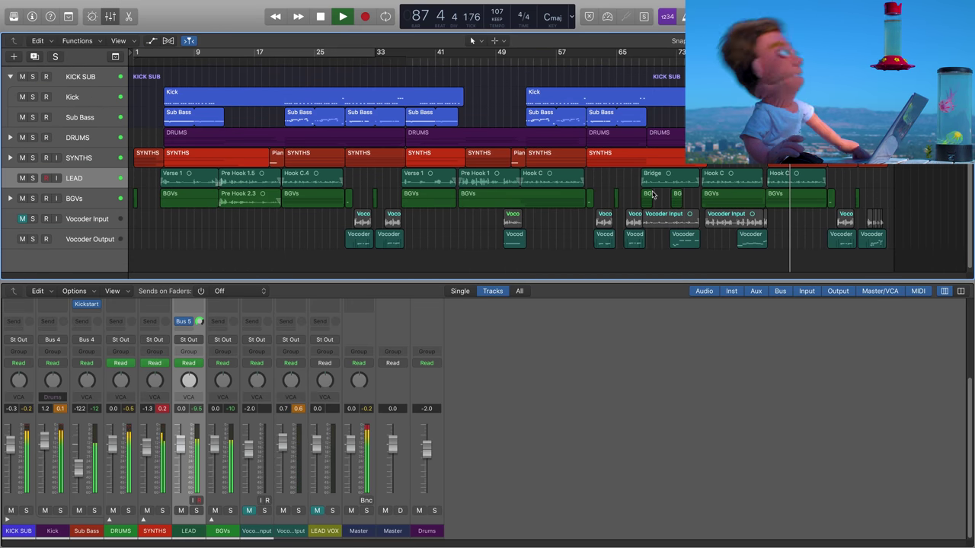
pyautogui.press('space')
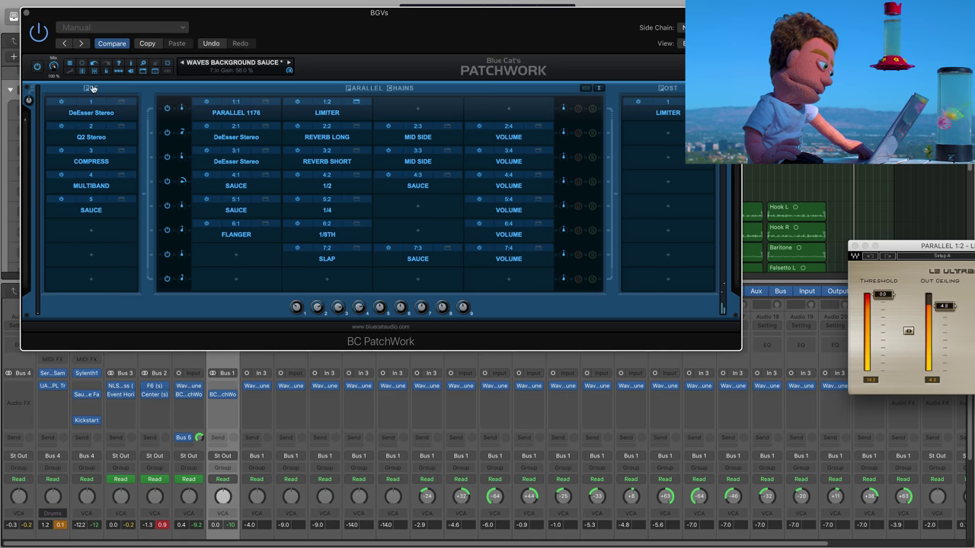
pyautogui.click(27, 14)
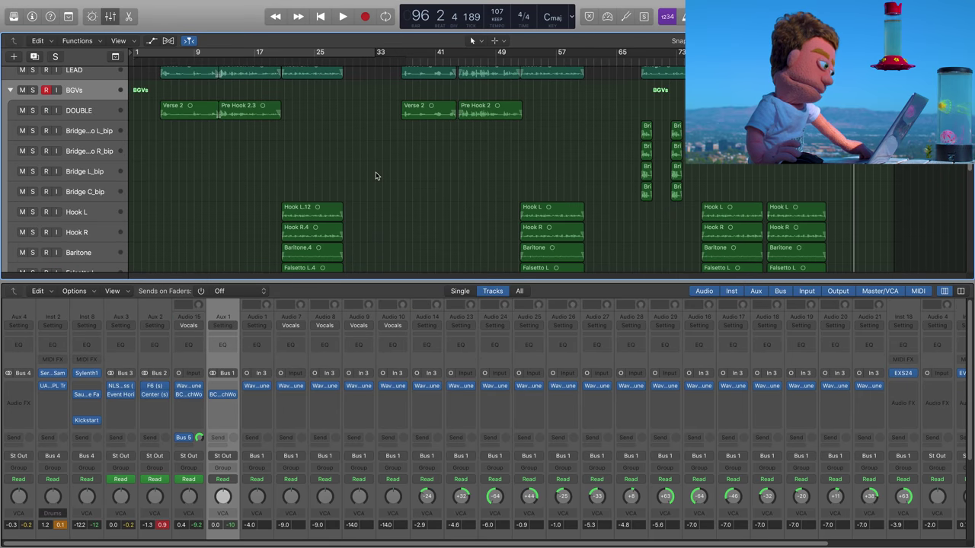
# Step: Show the track automation and set the BGVs track's Control 08 automation to 18.6% while playing from bar 21
pyautogui.scroll(-2, 375, 175)
pyautogui.press('x')
pyautogui.press('a')
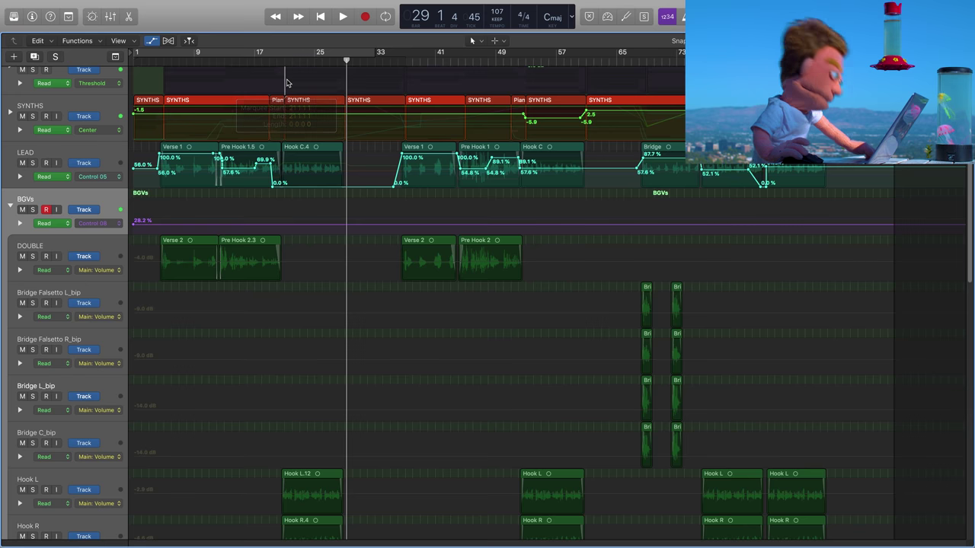
pyautogui.click(289, 59)
pyautogui.press('space')
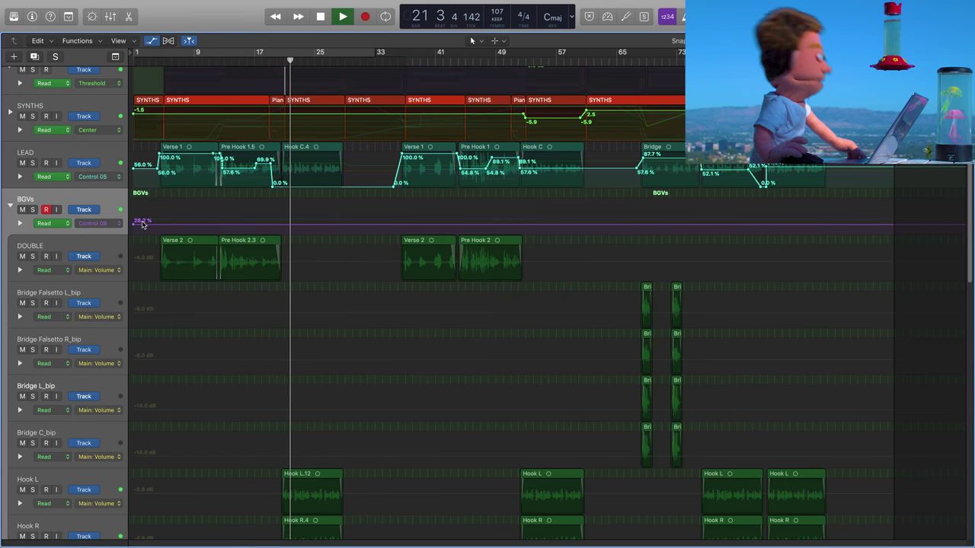
pyautogui.moveTo(134, 223); pyautogui.dragTo(134, 229)
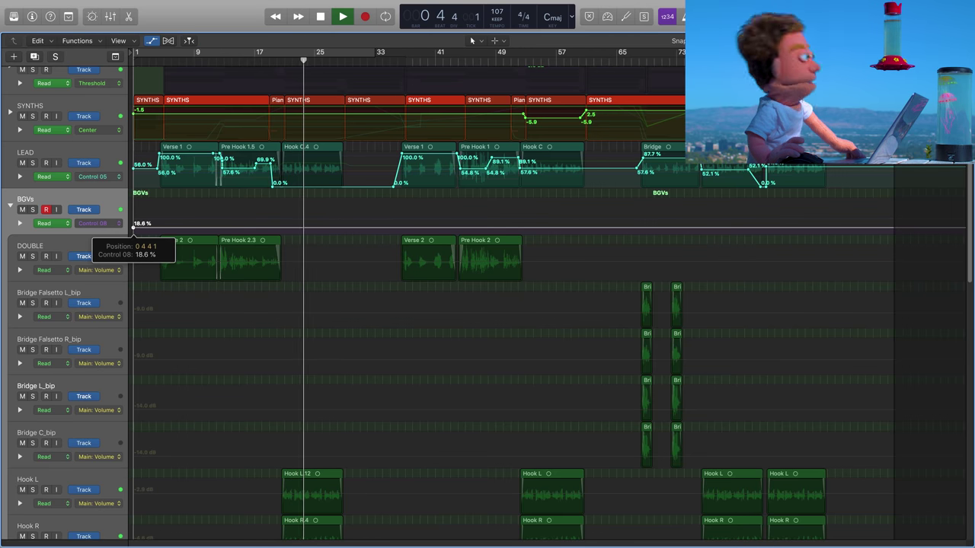
# Step: Switch the BGVs automation to BC PatchWork Control 07 and set it to 29.9% across the song
pyautogui.click(103, 224)
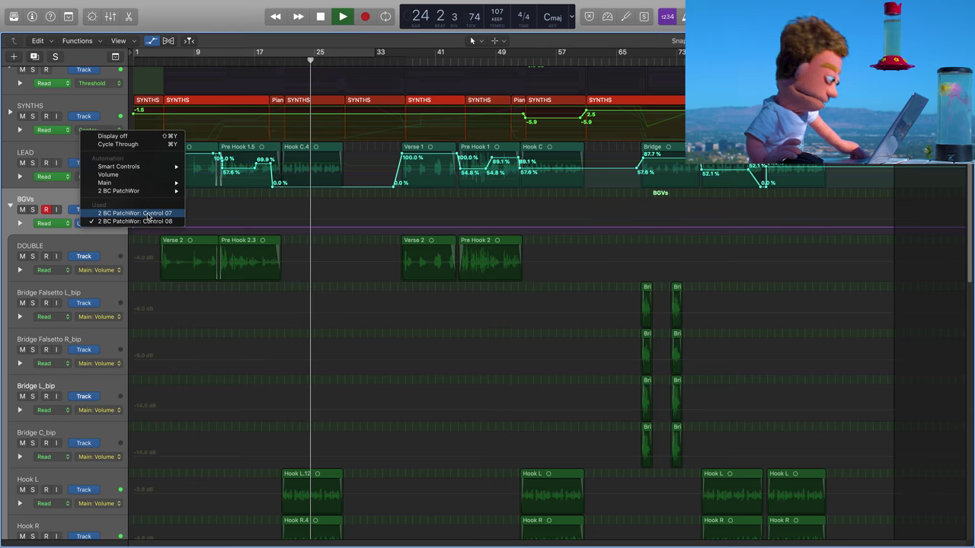
pyautogui.click(135, 213)
pyautogui.click(134, 221)
pyautogui.moveTo(134, 221); pyautogui.dragTo(135, 222)
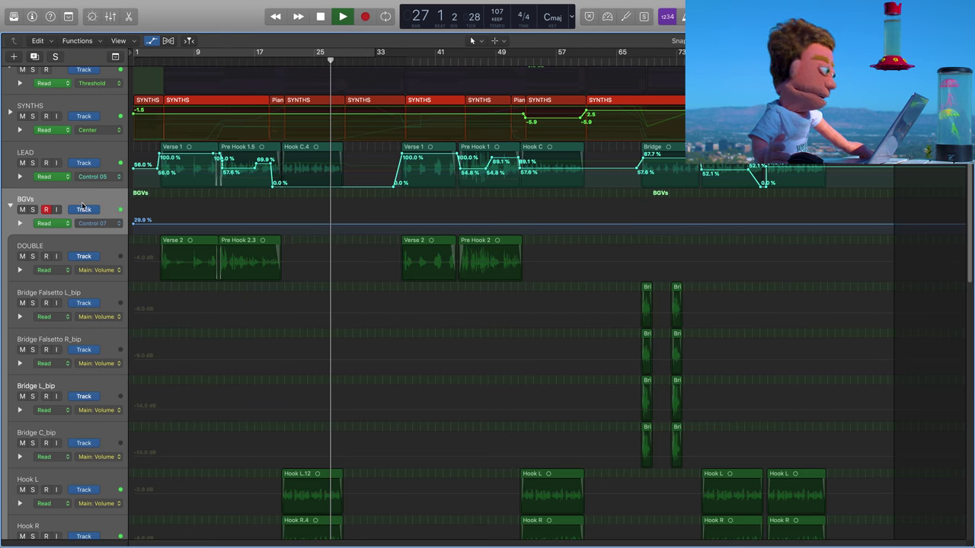
# Step: Hide the automation, bring back the mixer and replace Event Horizon on the Master channel with SIR Audio Tools StandardCLIP
pyautogui.press('a')
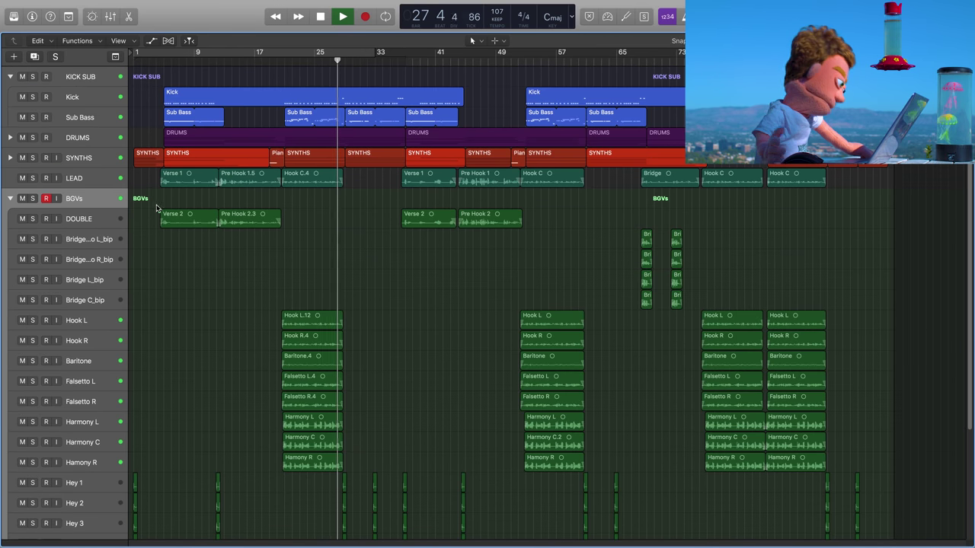
pyautogui.press('x')
pyautogui.hscroll(5, 516, 321)
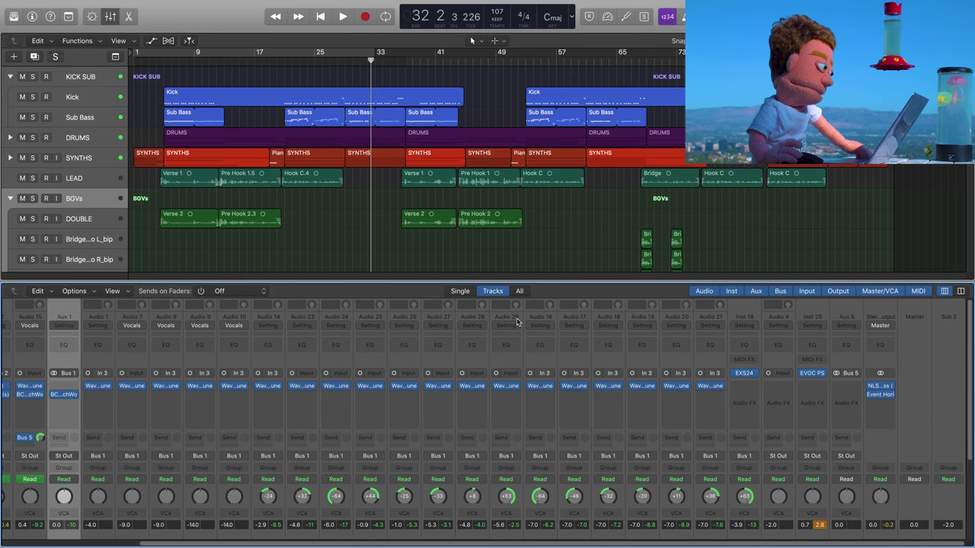
pyautogui.click(893, 396)
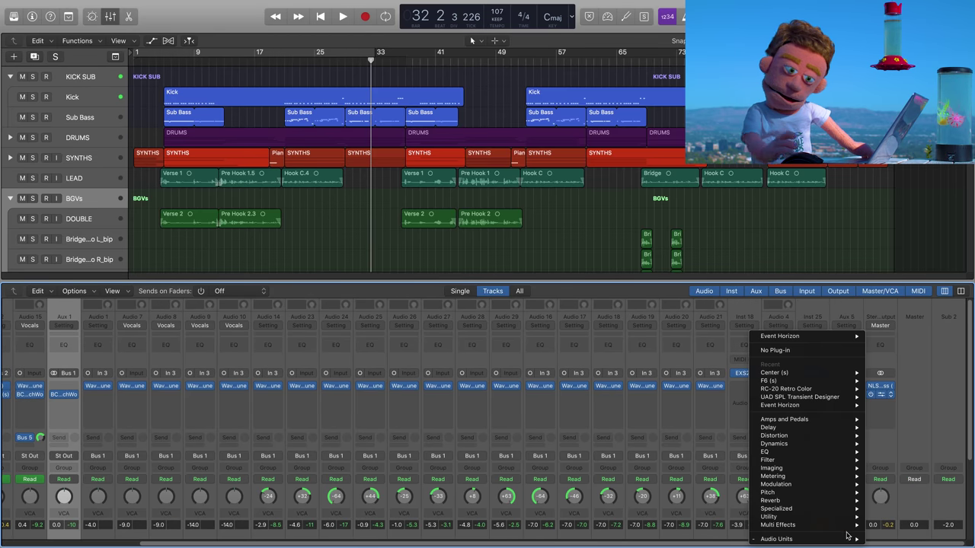
pyautogui.moveTo(847, 539)
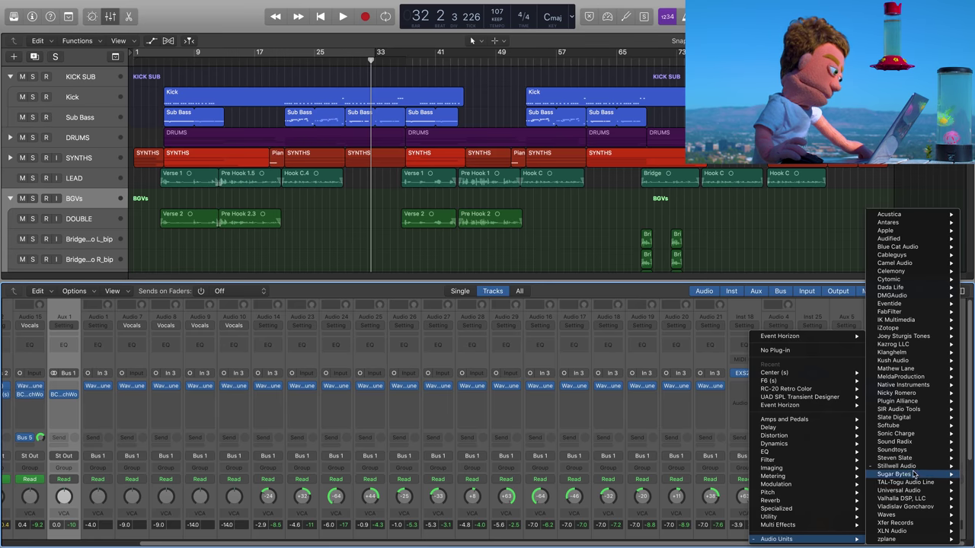
pyautogui.moveTo(908, 418)
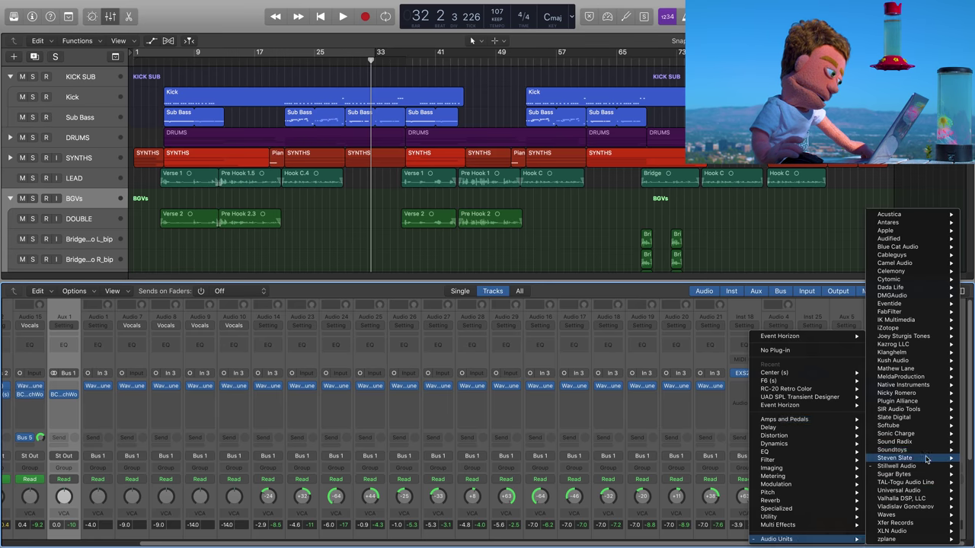
pyautogui.press('Escape')
pyautogui.click(880, 394)
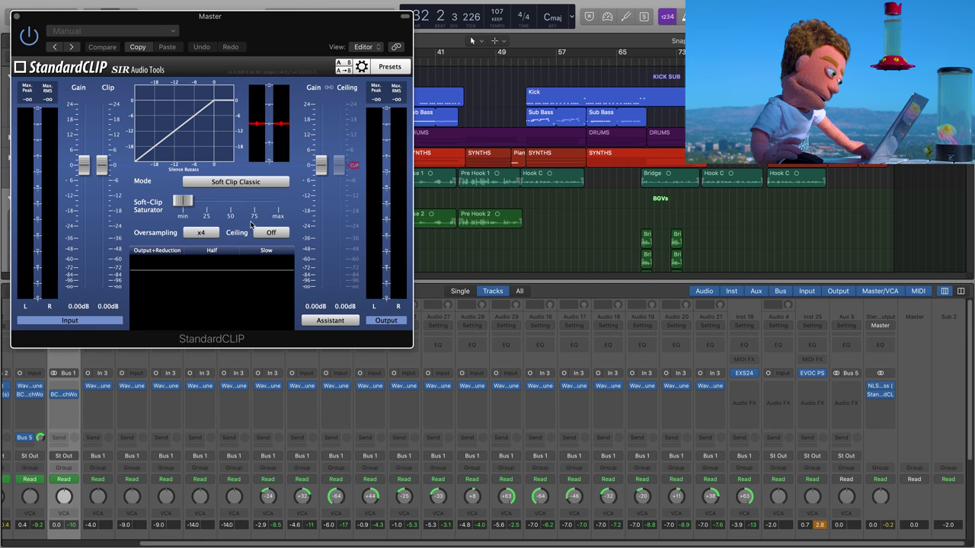
# Step: Set StandardCLIP to Soft Clip Pro mode, raise the Soft-Clip Saturator to about 25%, and start playback
pyautogui.click(233, 183)
pyautogui.click(217, 203)
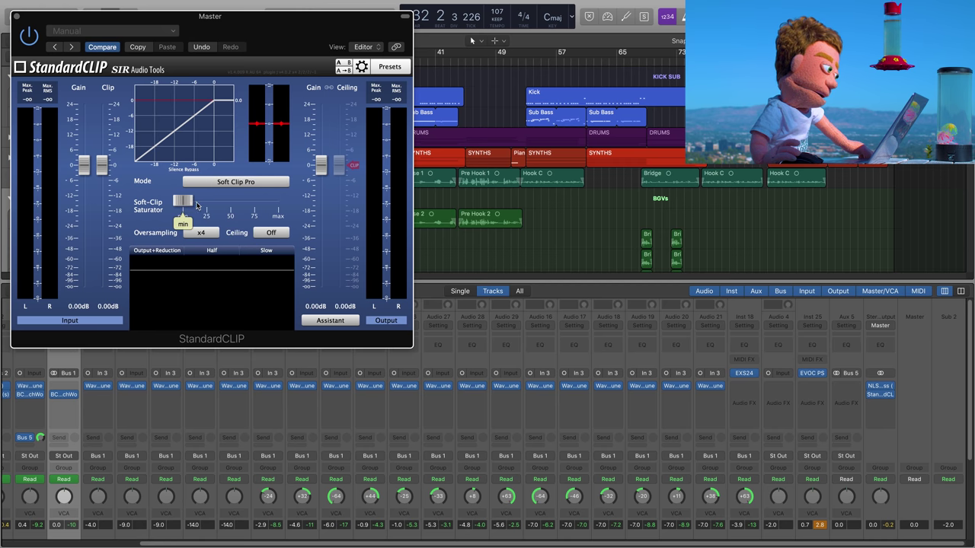
pyautogui.moveTo(184, 200); pyautogui.dragTo(206, 204)
pyautogui.press('space')
# Step: Turn on StandardCLIP's ceiling, set oversampling to x32, and adjust the Soft-Clip Saturator during playback
pyautogui.click(201, 232)
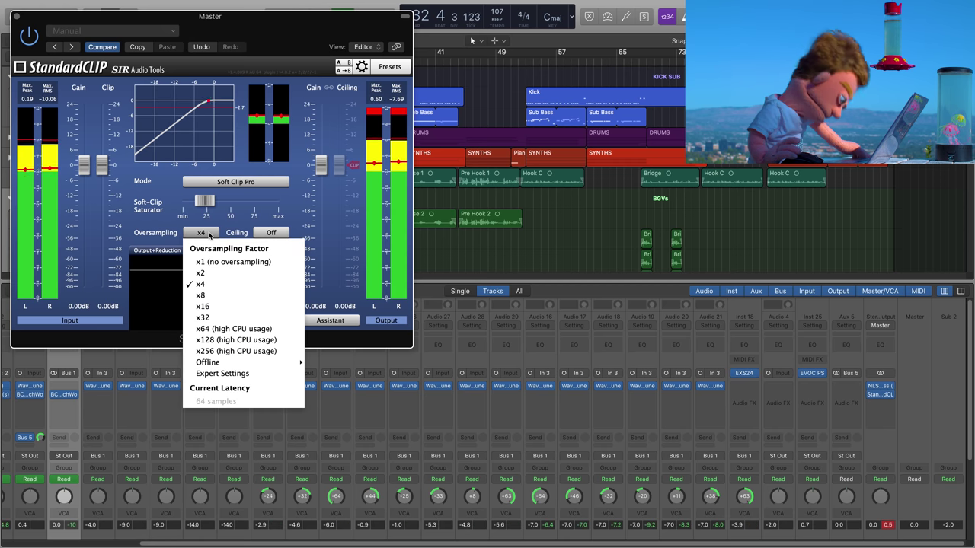
pyautogui.click(262, 232)
pyautogui.click(271, 233)
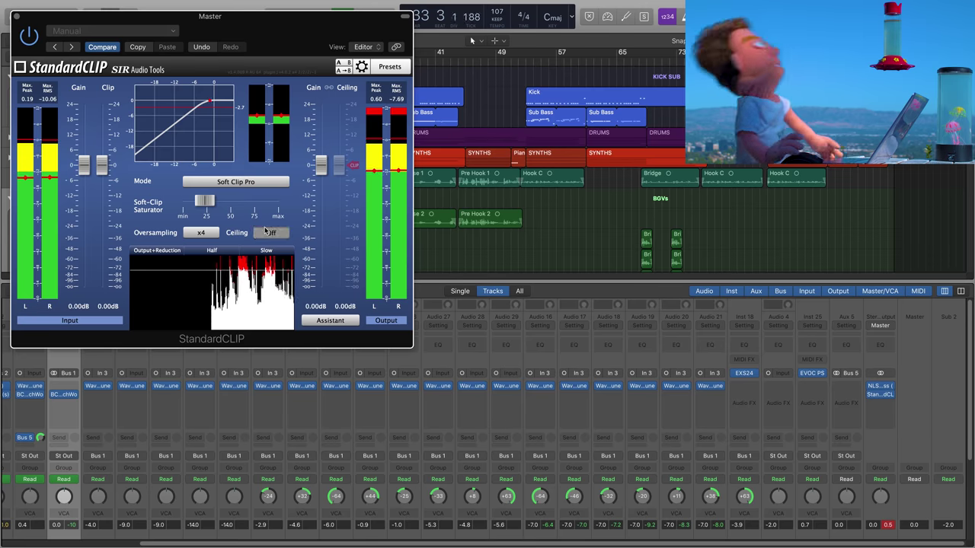
pyautogui.click(201, 232)
pyautogui.click(203, 307)
pyautogui.moveTo(204, 201); pyautogui.dragTo(237, 201)
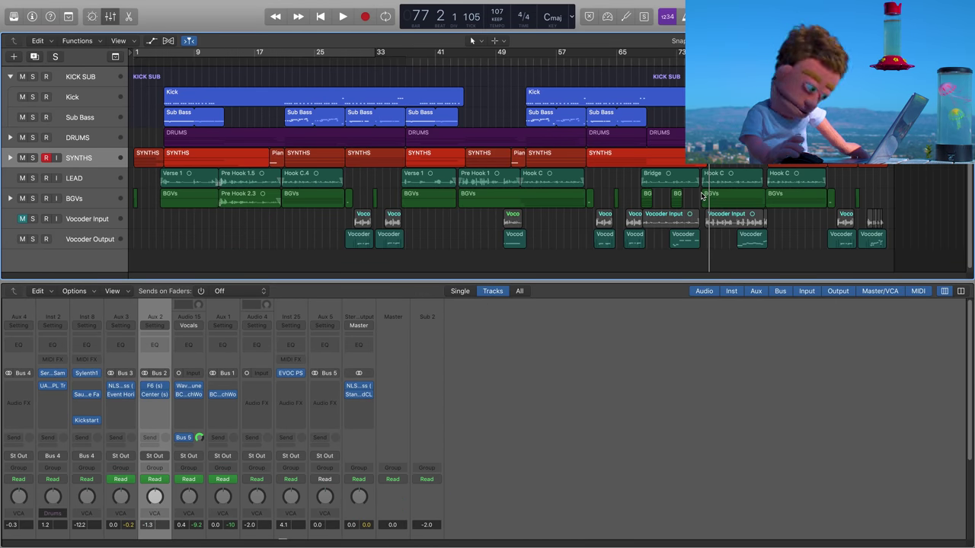
# Step: Play the song from bar 77, reopen StandardCLIP on the Master channel and raise the Soft-Clip Saturator to about 40%
pyautogui.press('space')
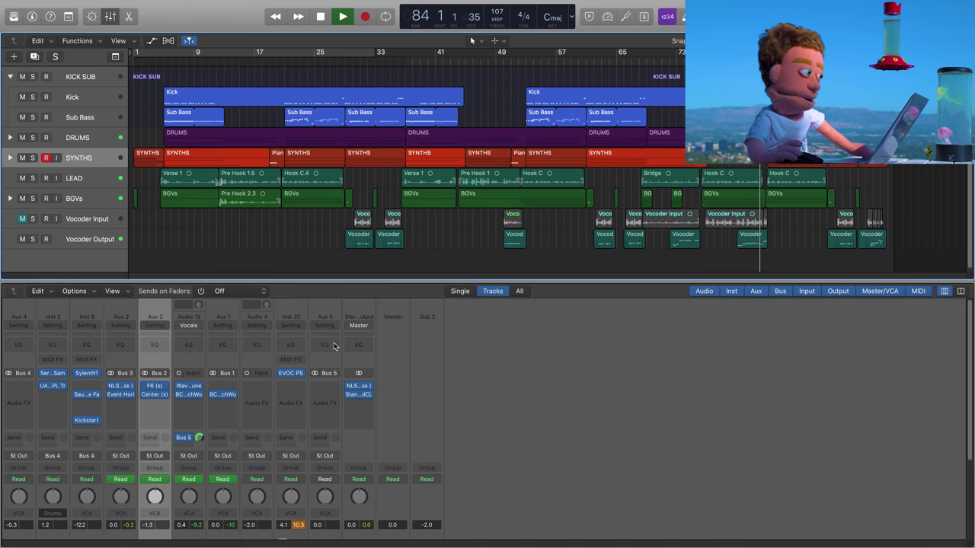
pyautogui.click(362, 396)
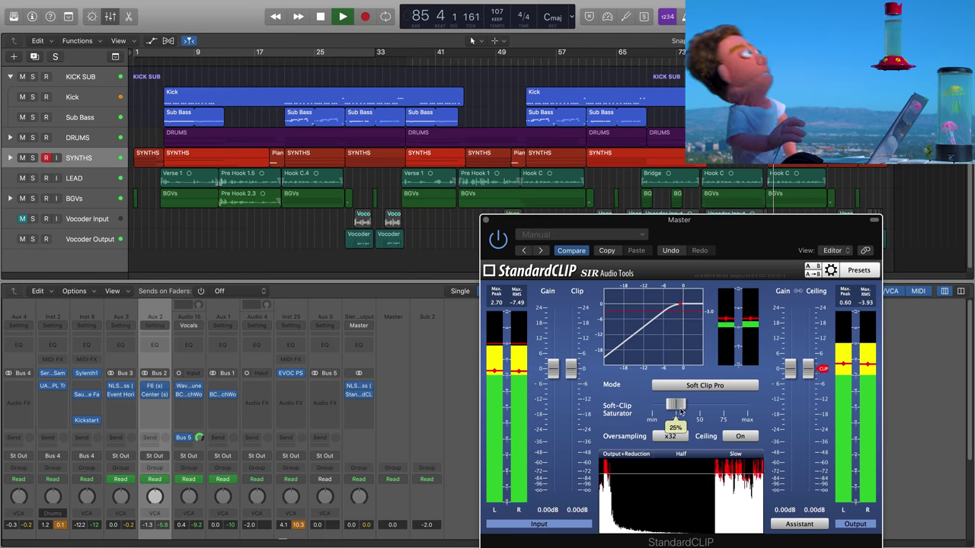
pyautogui.moveTo(680, 408)
pyautogui.moveTo(680, 408)
pyautogui.mouseDown()
pyautogui.moveTo(703, 410)
pyautogui.moveTo(691, 417)
pyautogui.mouseUp()
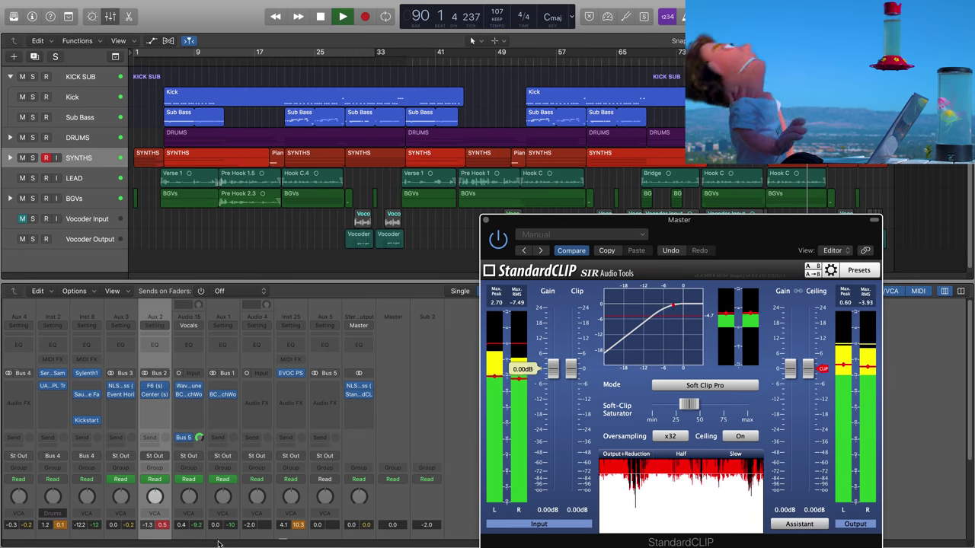